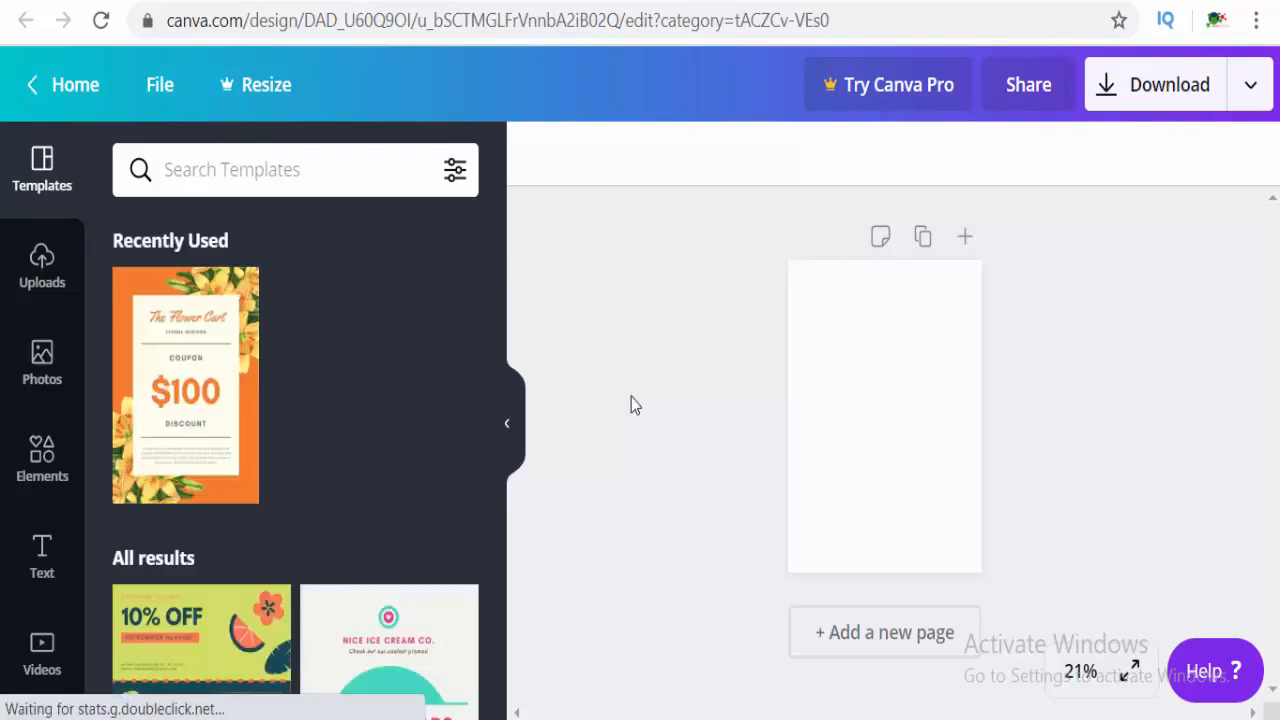
Apply the recently used orange "The Flower Cart" coupon template to the blank page
{"action": "left_click", "coordinate": [210, 370]}
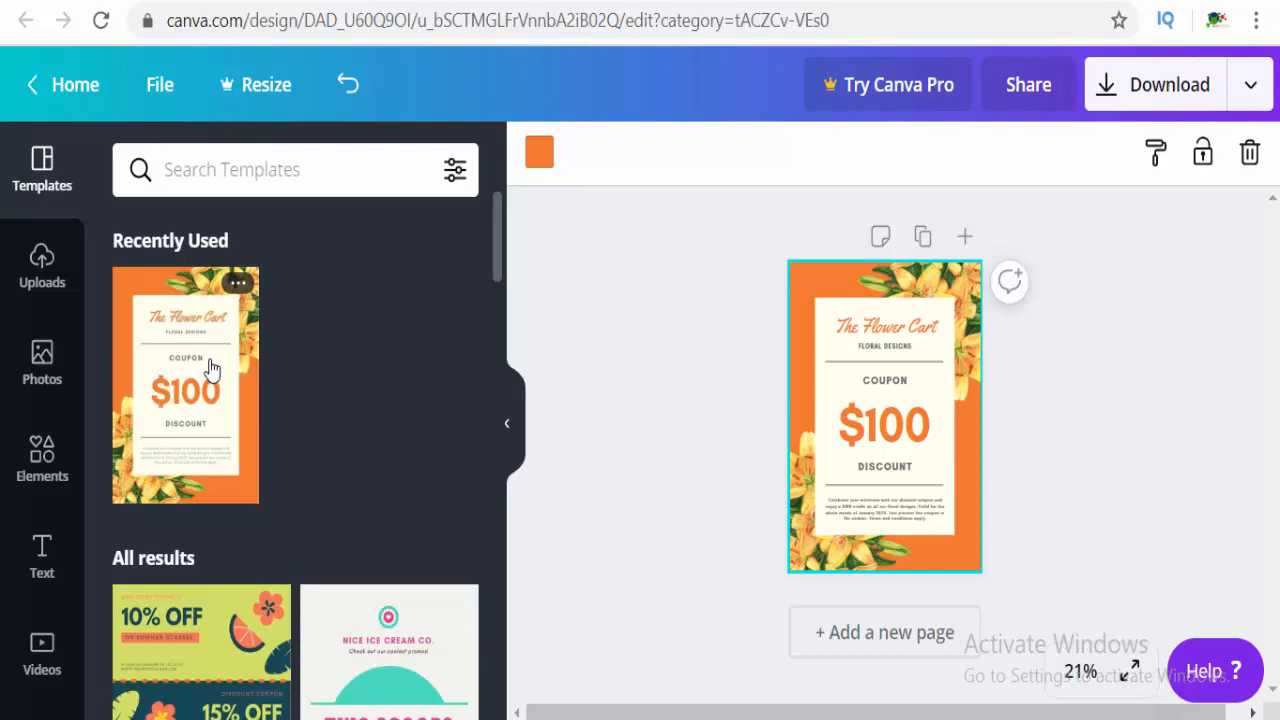
Replace the heading "The Flower Cart" on the coupon with "BE CREATIVE"
{"action": "left_click", "coordinate": [1075, 673]}
{"action": "left_click", "coordinate": [1075, 673]}
{"action": "left_click", "coordinate": [1075, 673]}
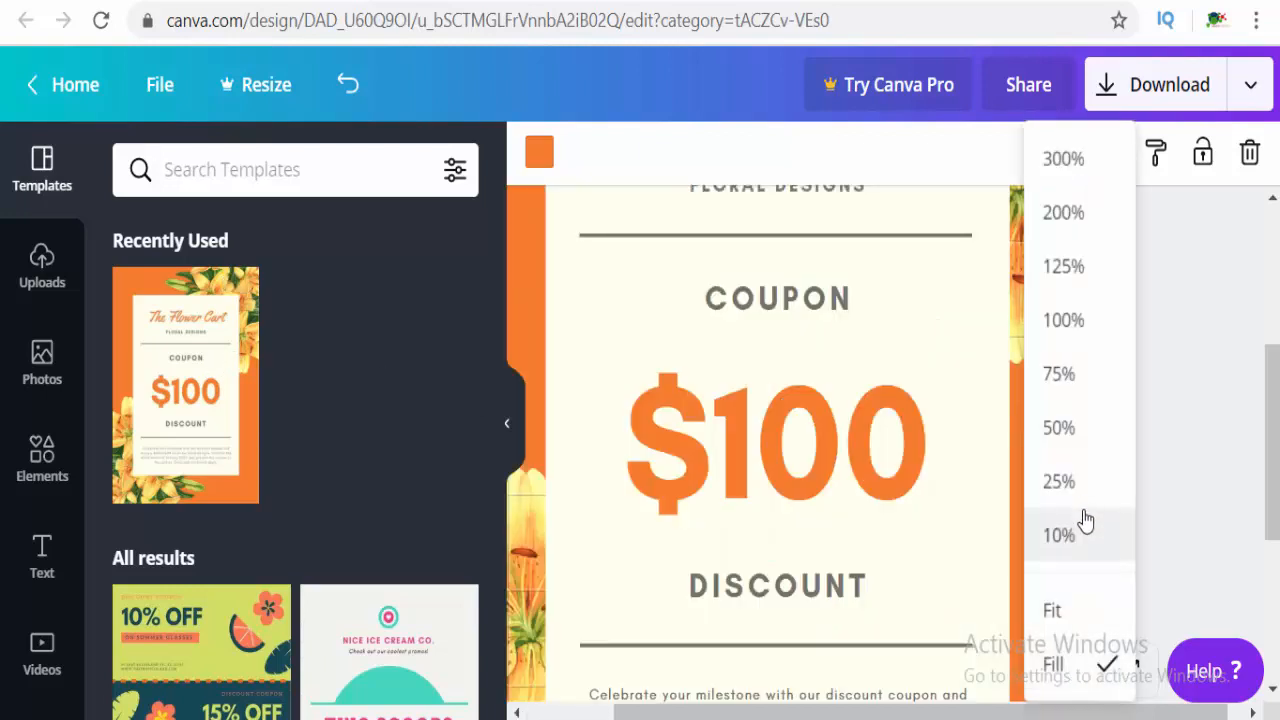
{"action": "left_click", "coordinate": [1085, 441]}
{"action": "left_click", "coordinate": [1141, 406]}
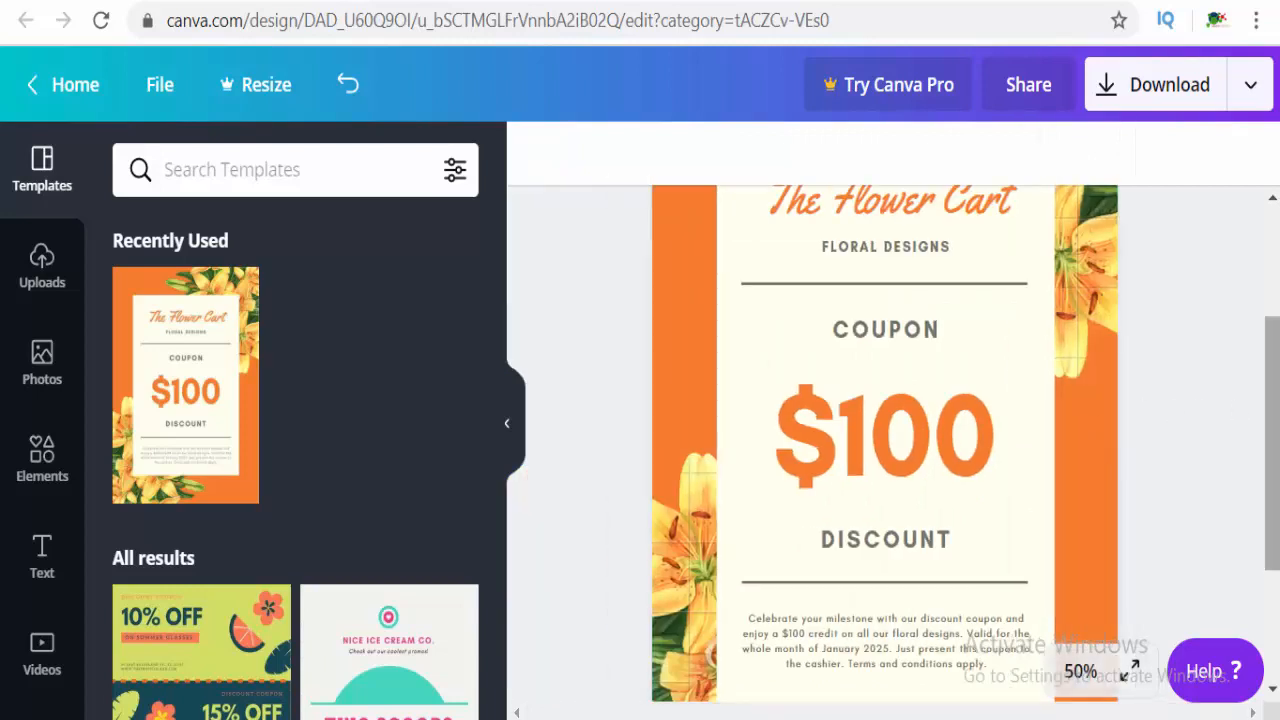
{"action": "left_click_drag", "start_coordinate": [1273, 400], "coordinate": [1273, 288]}
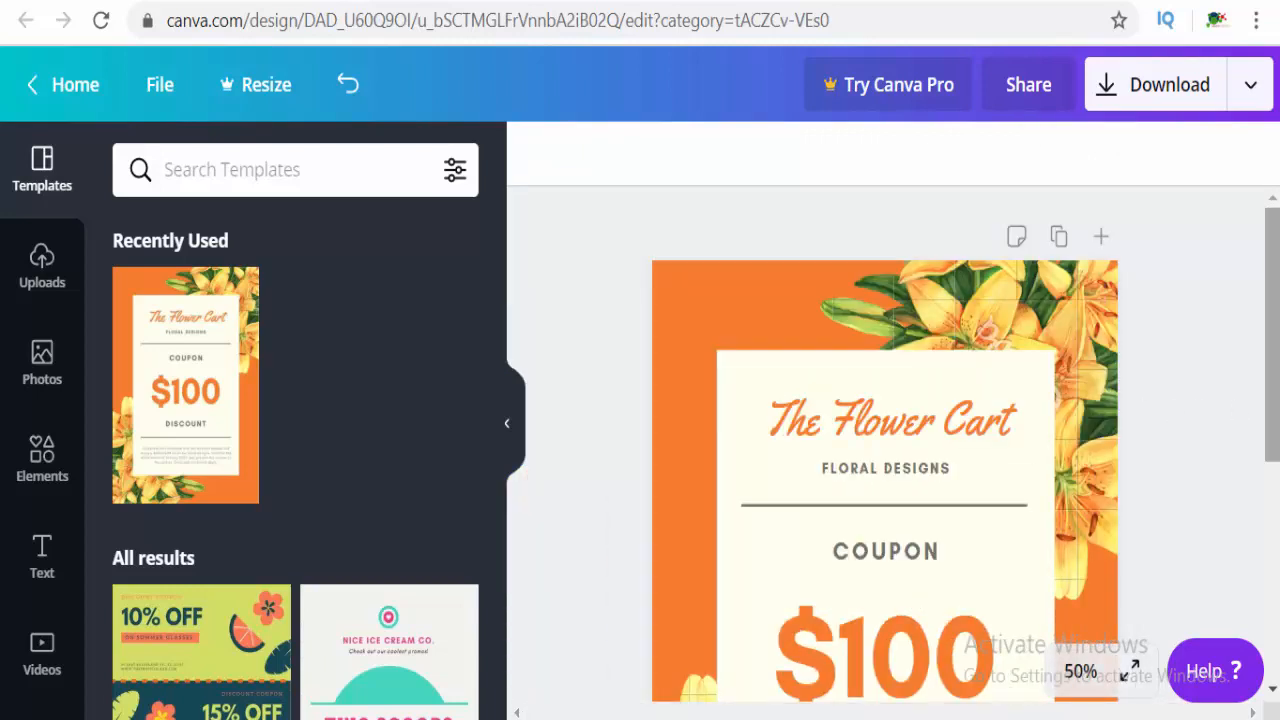
{"action": "left_click", "coordinate": [985, 432]}
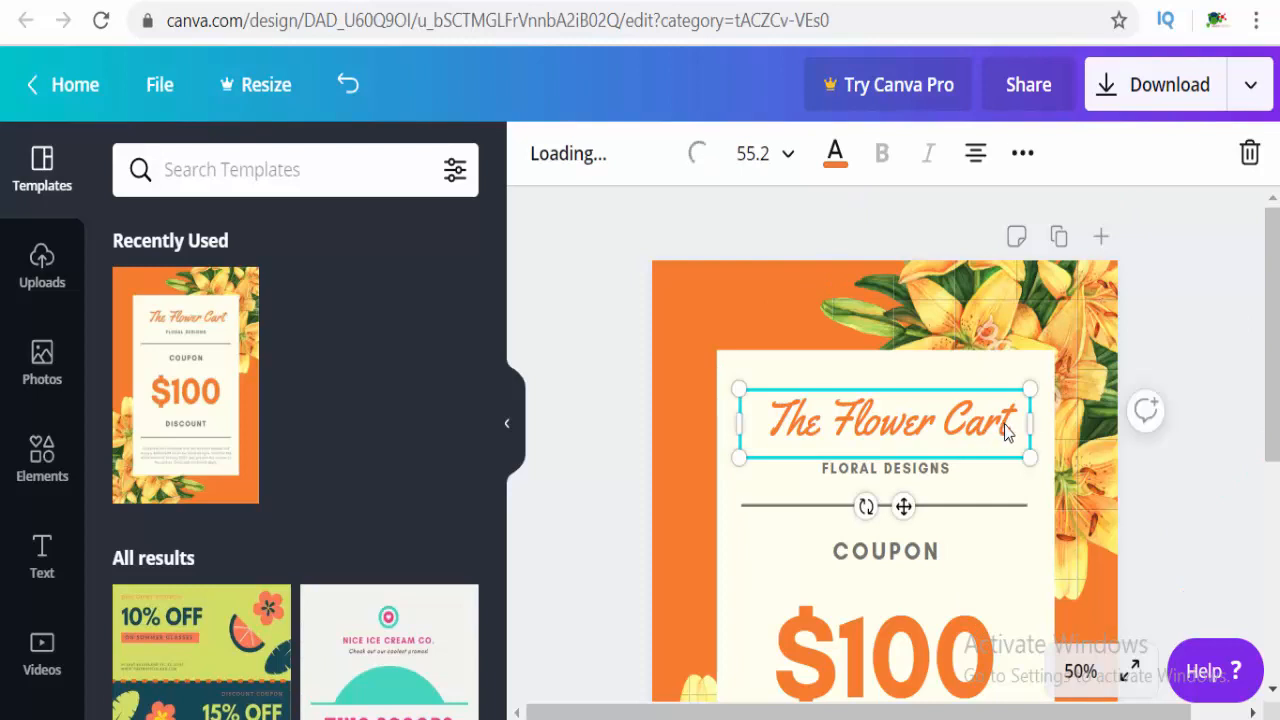
{"action": "left_click_drag", "start_coordinate": [1013, 424], "coordinate": [770, 415]}
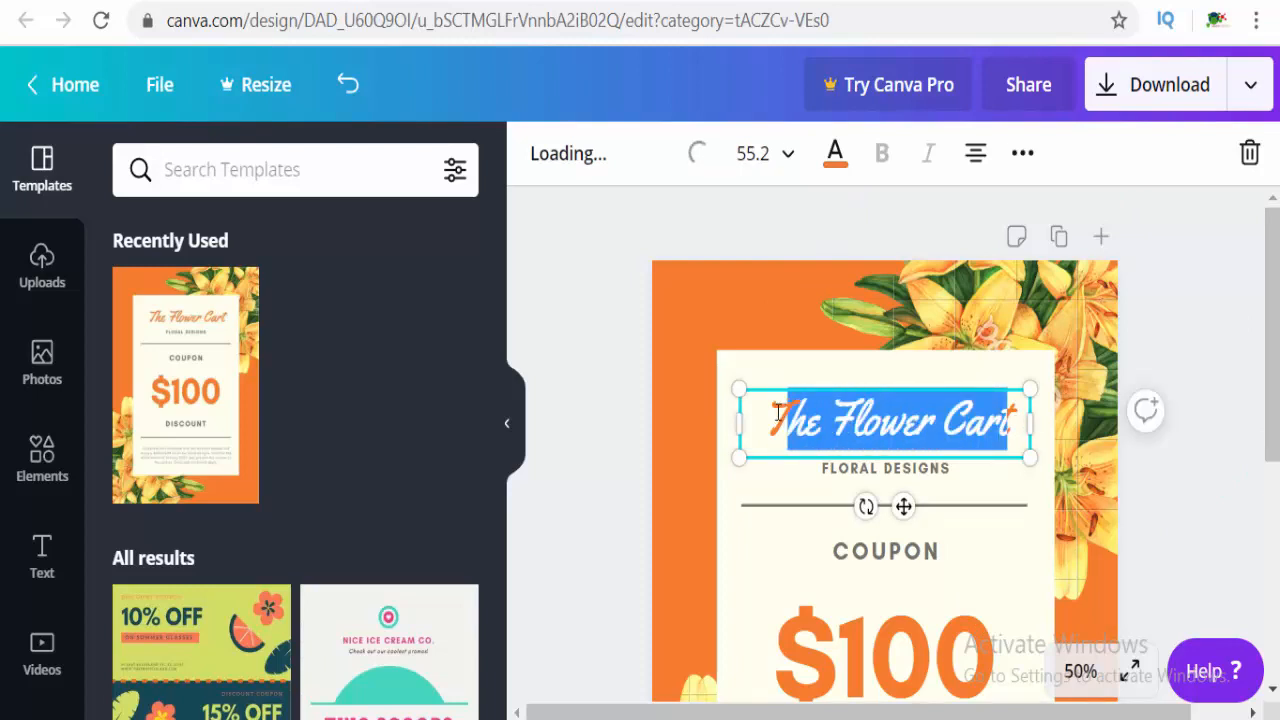
{"action": "type", "text": "T"}
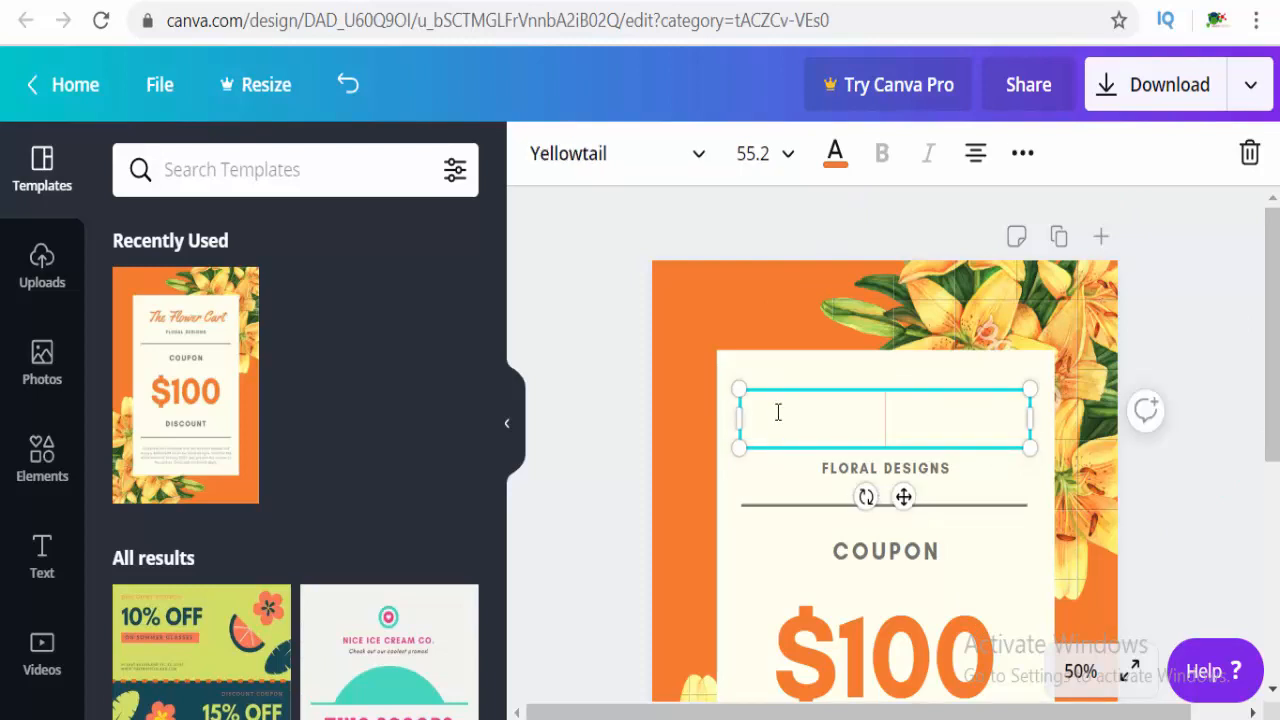
{"action": "type", "text": "BE CREA"}
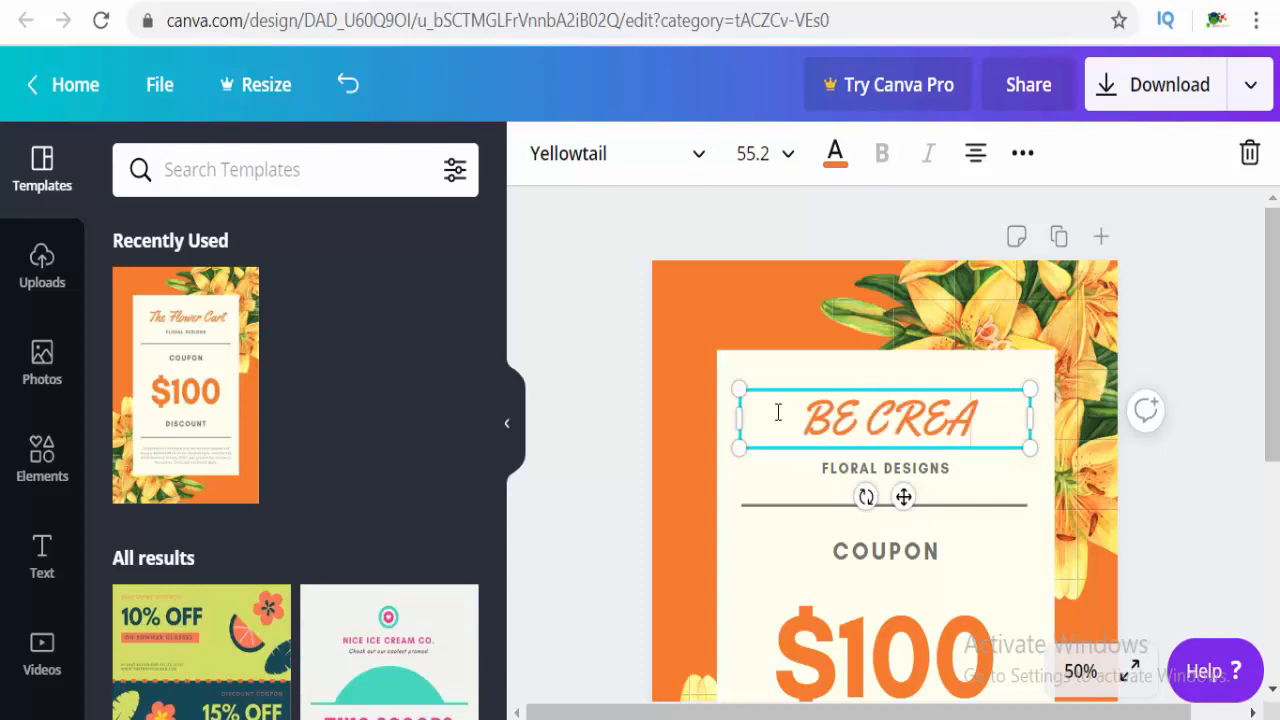
{"action": "type", "text": "TIVE"}
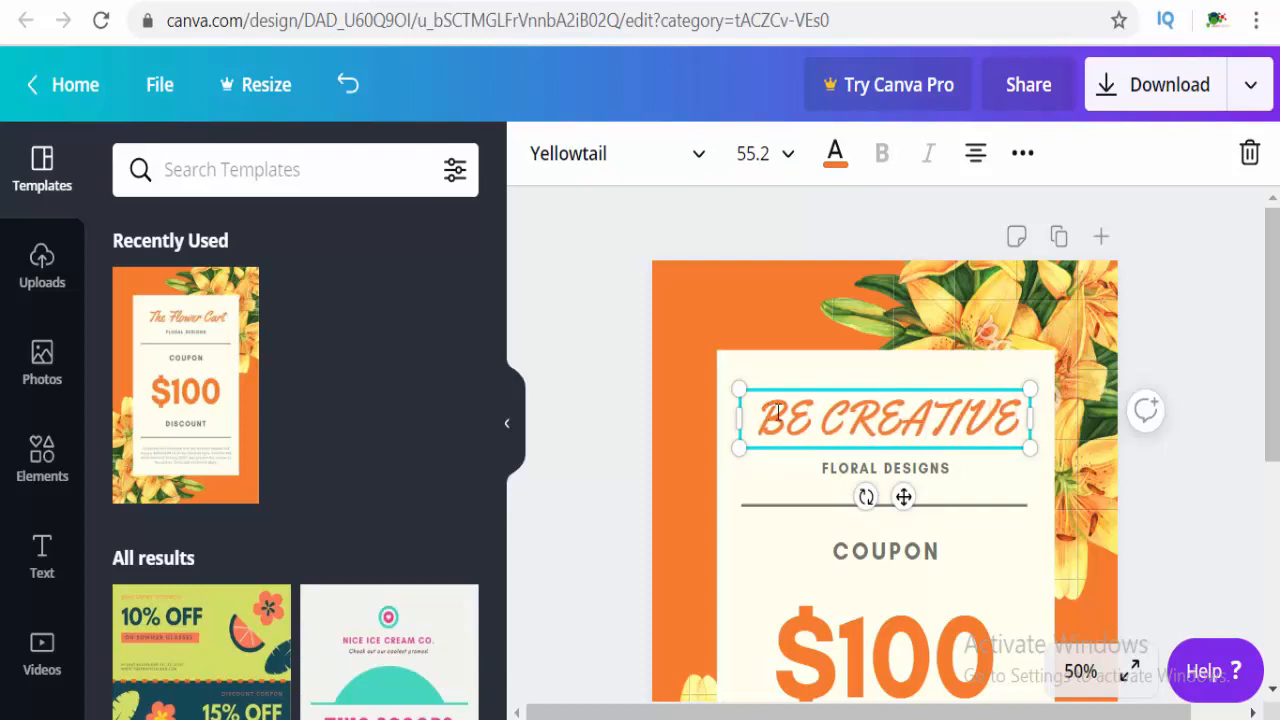
Replace the "FLORAL DESIGNS" subtitle under the heading with "OUR LATEST SERVICE'S"
{"action": "left_click", "coordinate": [885, 470]}
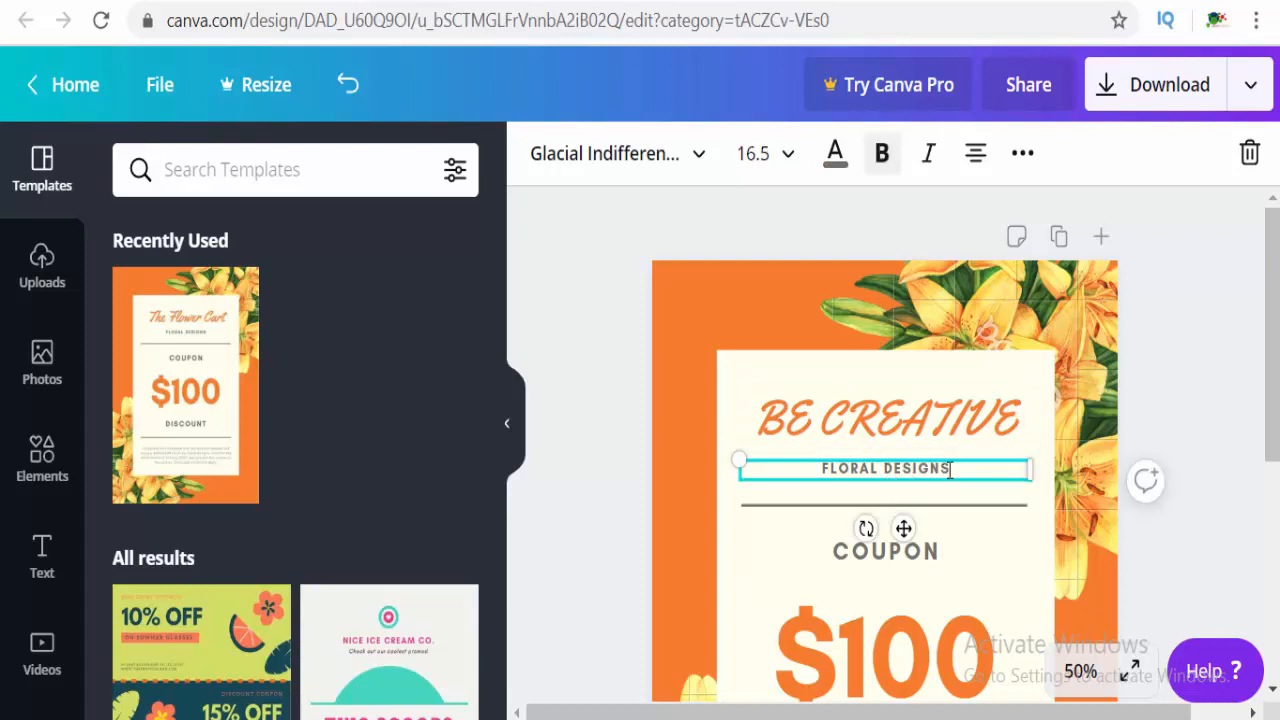
{"action": "left_click_drag", "start_coordinate": [935, 470], "coordinate": [833, 457]}
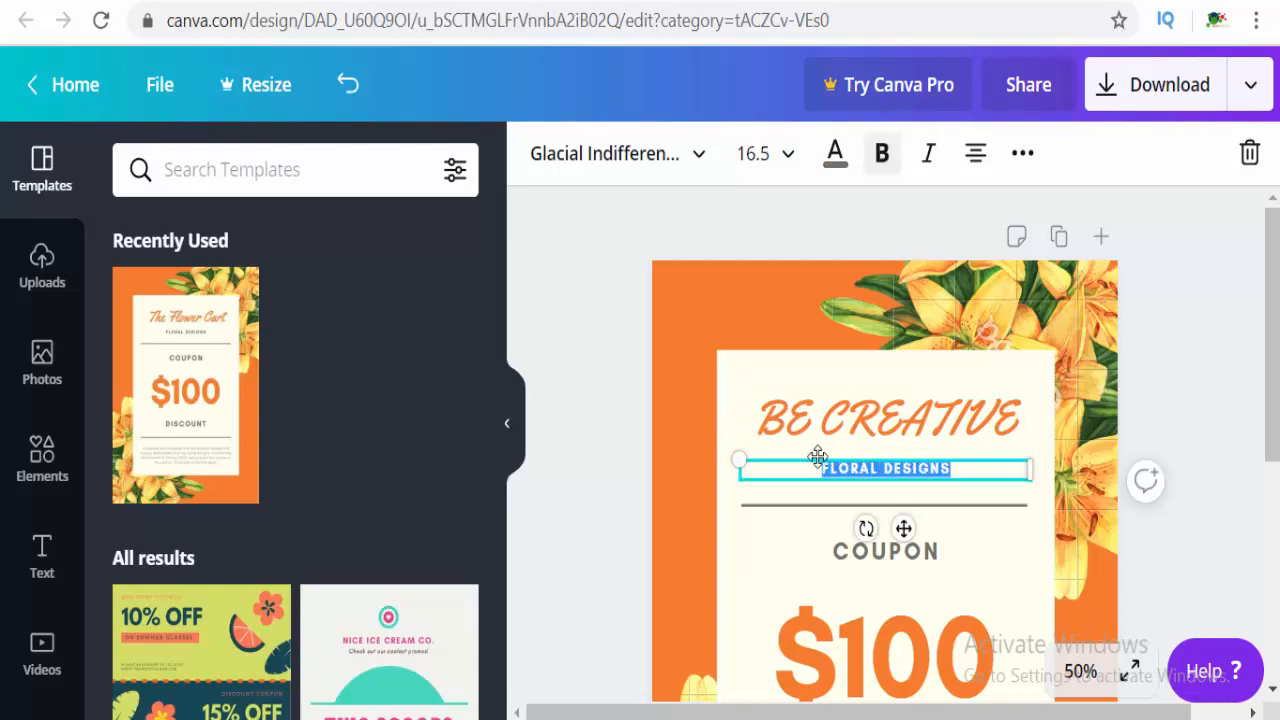
{"action": "key", "text": "BackSpace"}
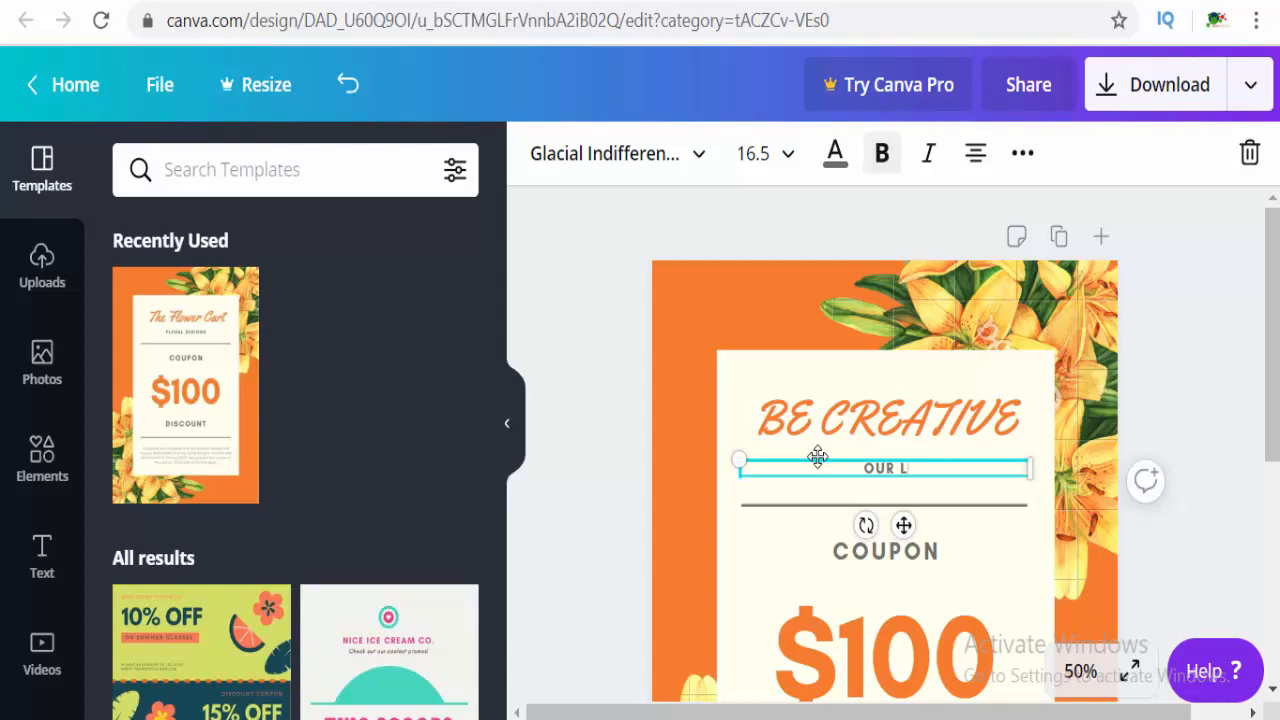
{"action": "type", "text": "OUR LATEST SERVIC"}
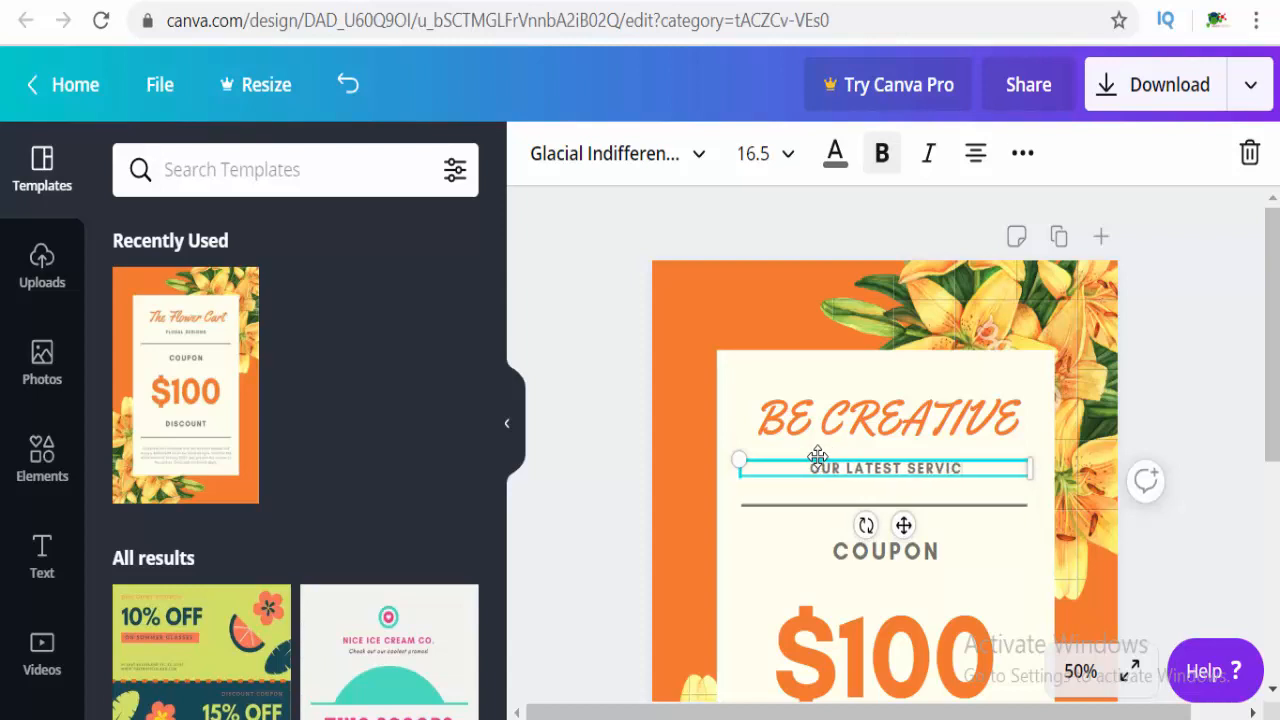
{"action": "type", "text": ";S"}
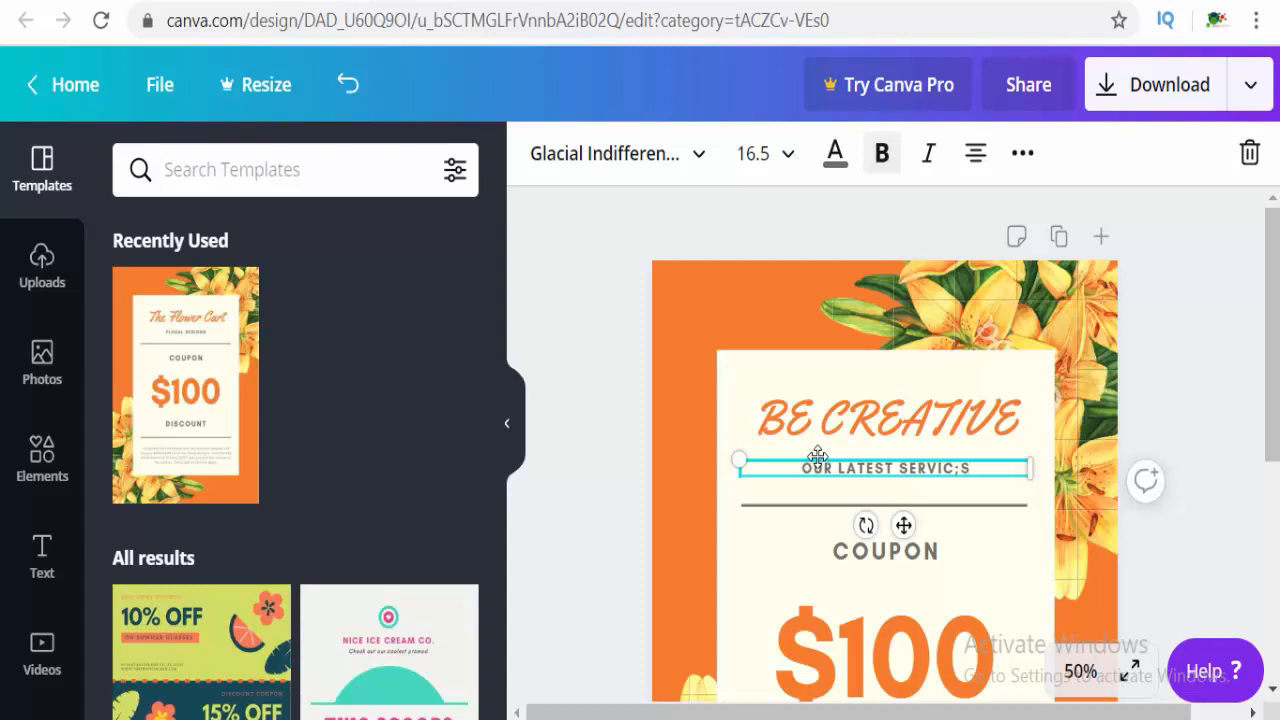
{"action": "key", "text": "BackSpace"}
{"action": "key", "text": "BackSpace"}
{"action": "type", "text": "'S"}
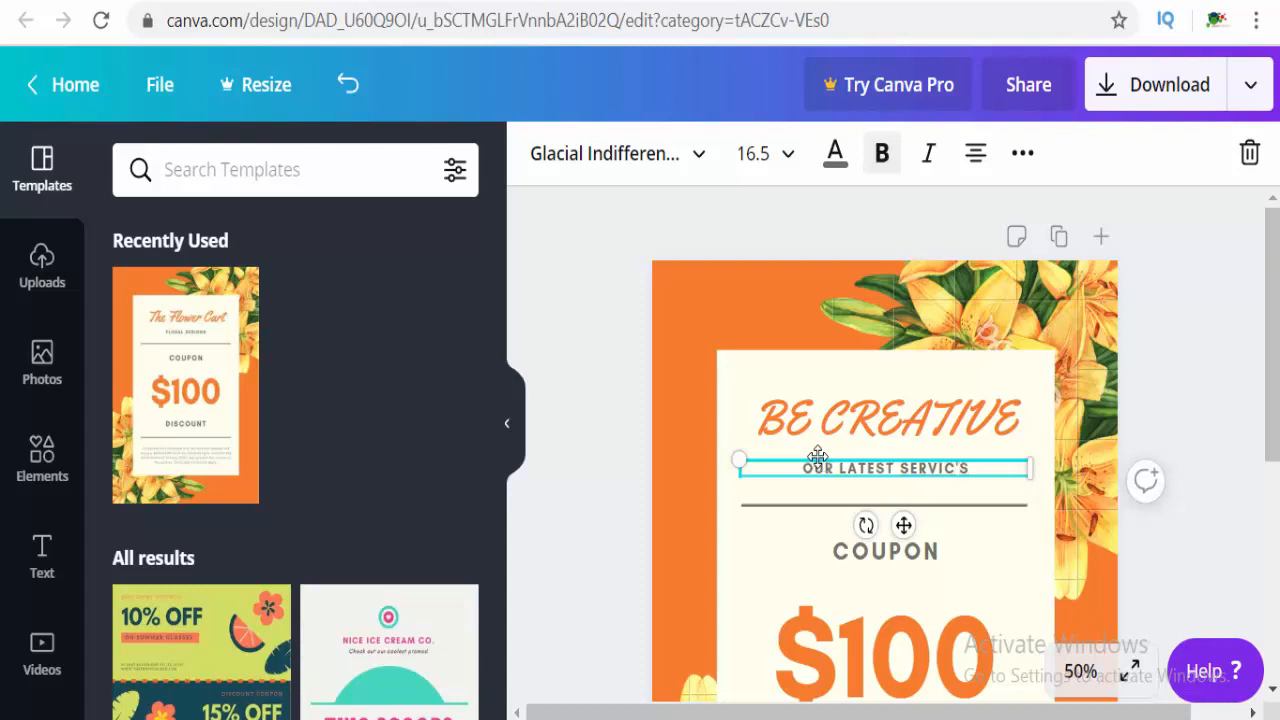
{"action": "type", "text": "E"}
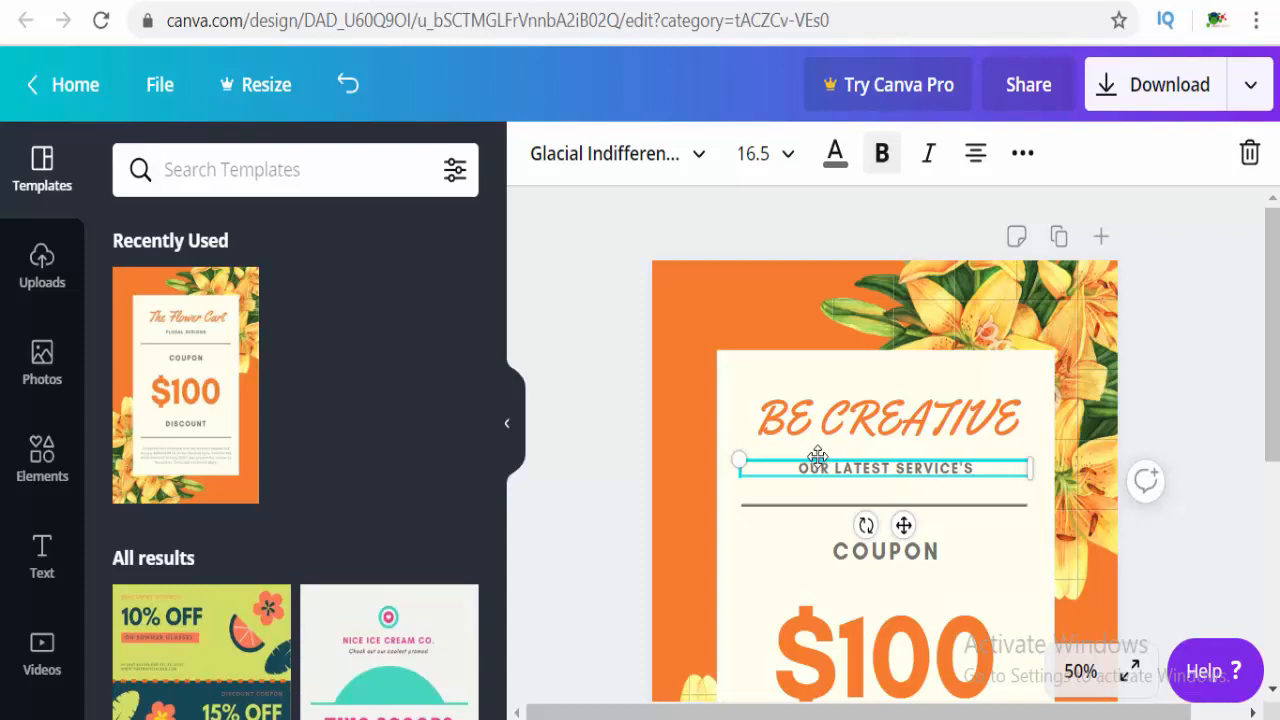
Change the large discount amount in the middle of the coupon to $50
{"action": "scroll", "coordinate": [1270, 335], "scroll_direction": "down", "scroll_amount": 3}
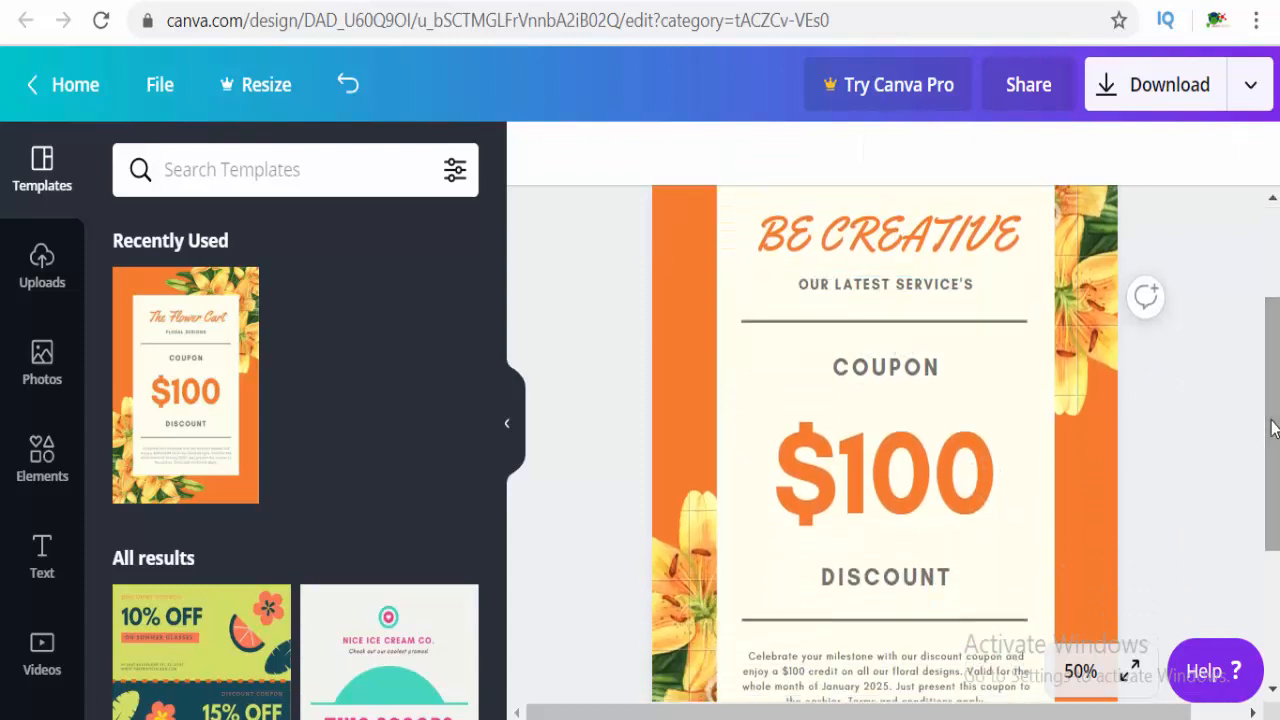
{"action": "left_click", "coordinate": [973, 460]}
{"action": "left_click", "coordinate": [991, 472]}
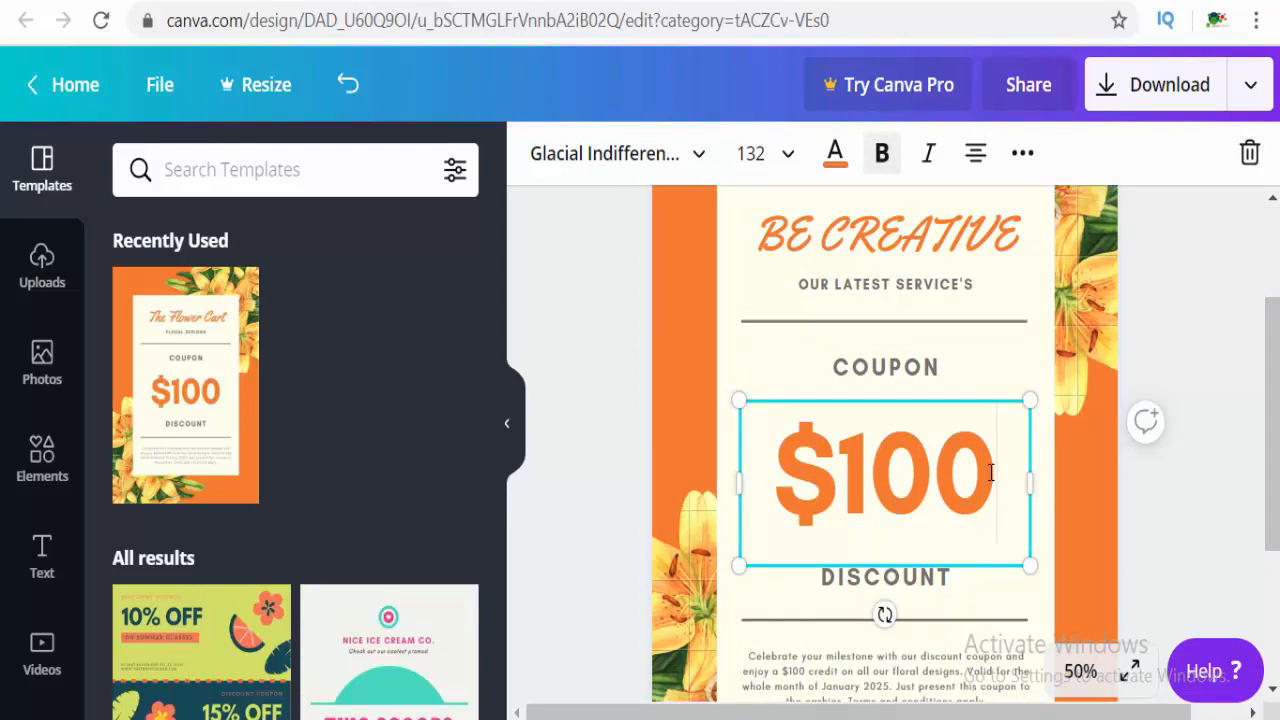
{"action": "left_click_drag", "start_coordinate": [979, 472], "coordinate": [854, 457]}
{"action": "key", "text": "BackSpace"}
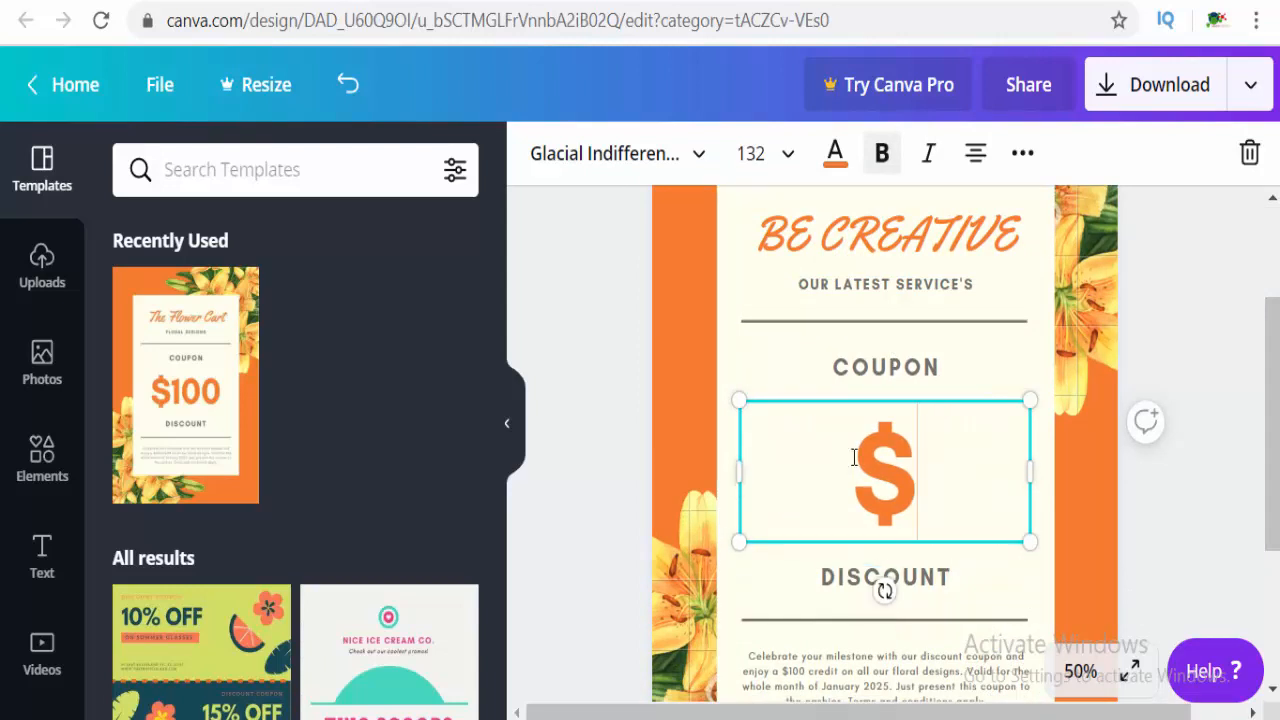
{"action": "type", "text": "50"}
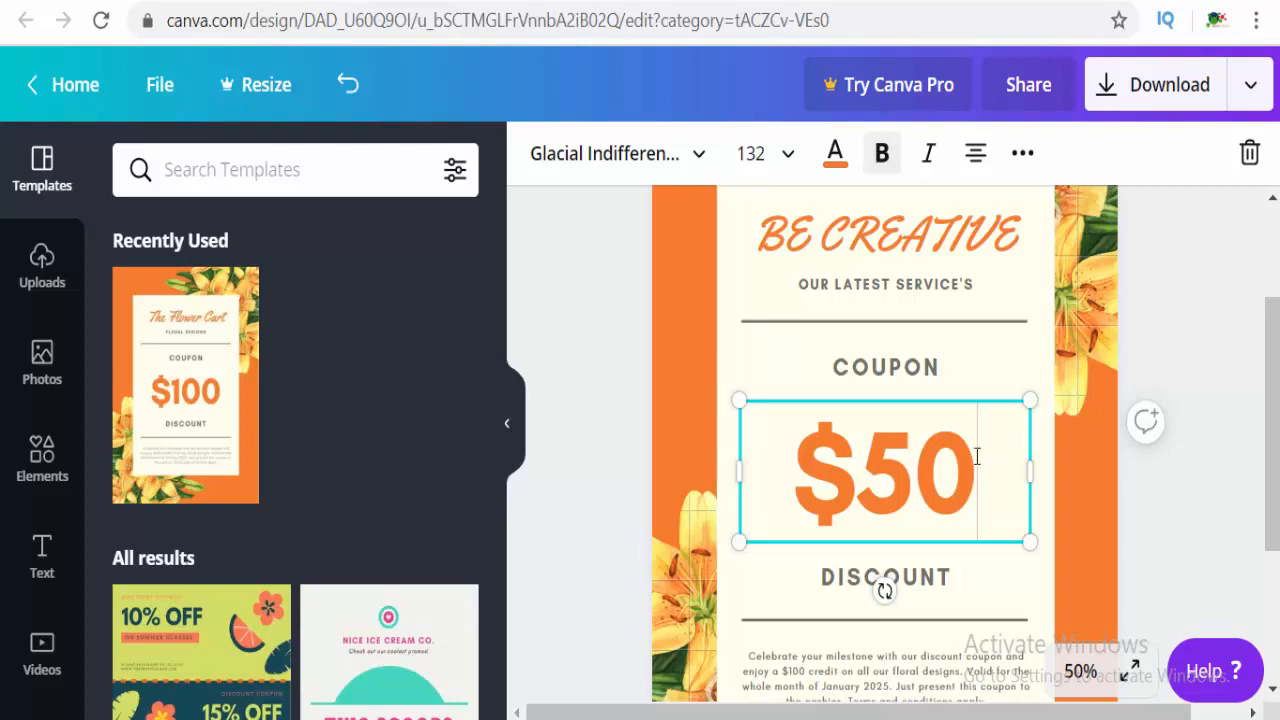
Replace the terms paragraph below the discount with "VALID ON 30TH JUNE"
{"action": "left_click_drag", "start_coordinate": [1272, 480], "coordinate": [1258, 577]}
{"action": "left_click", "coordinate": [958, 497]}
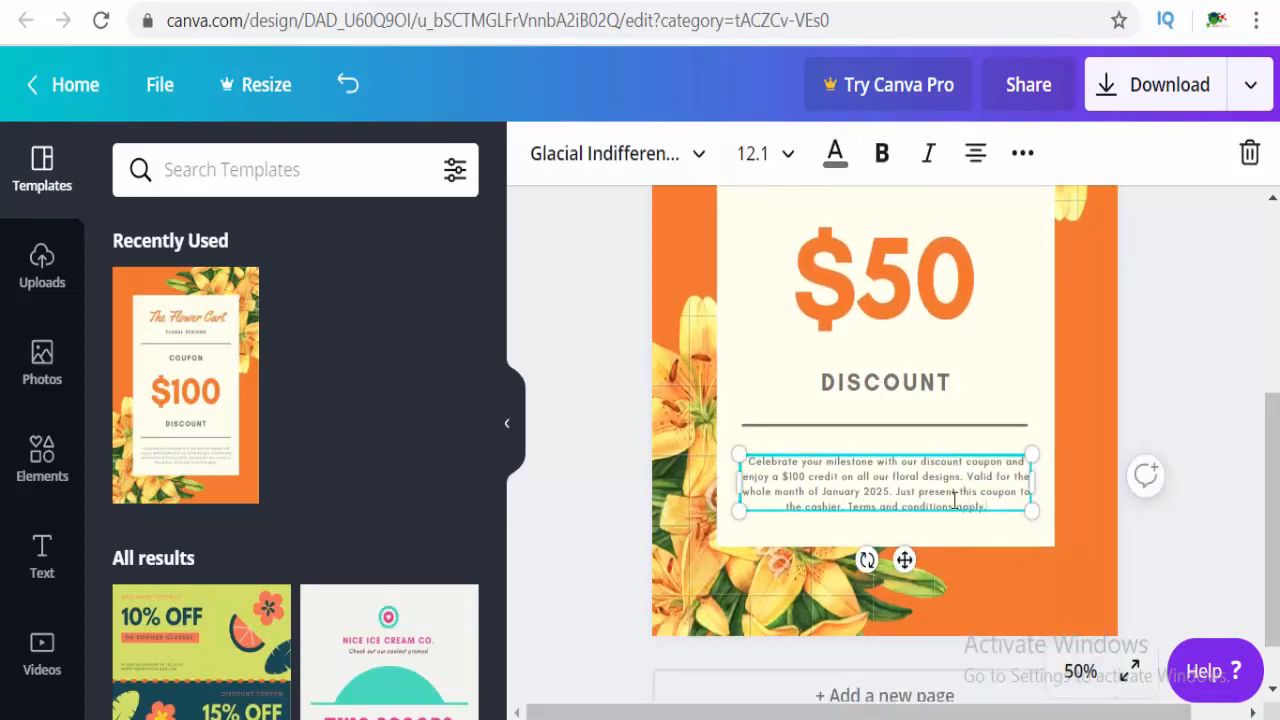
{"action": "left_click_drag", "start_coordinate": [955, 500], "coordinate": [757, 460]}
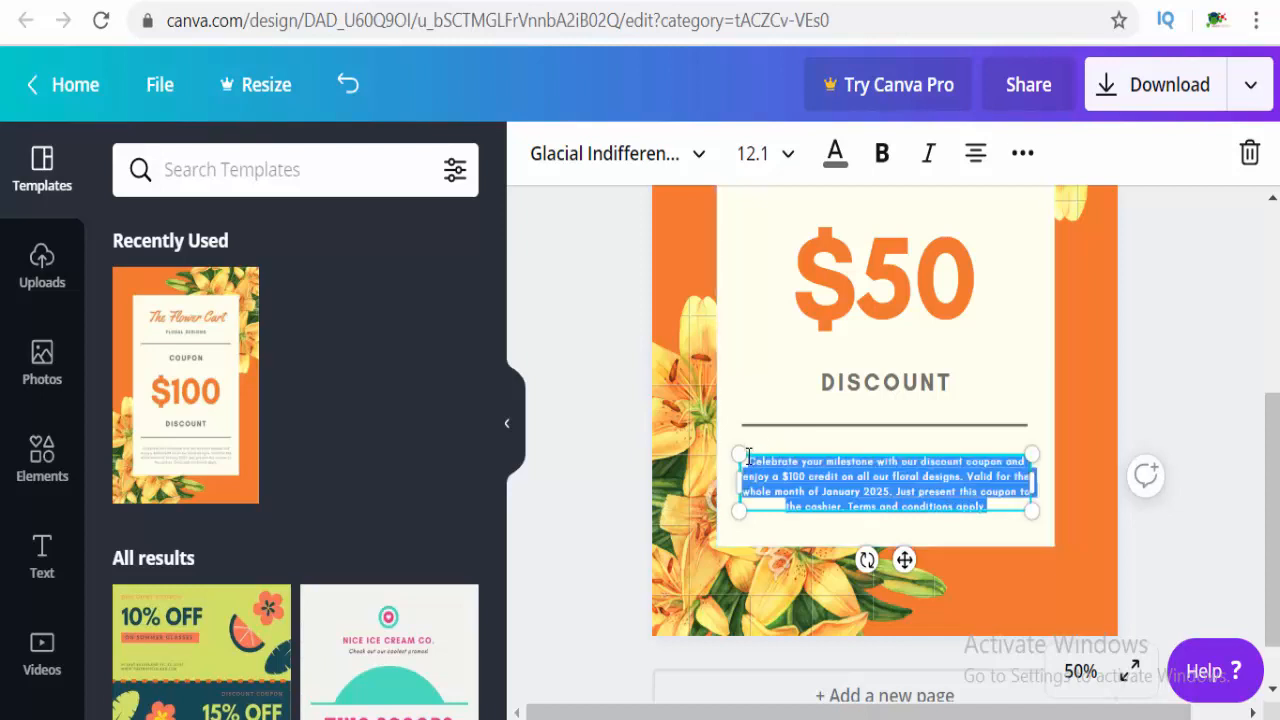
{"action": "type", "text": "VALID ON 3"}
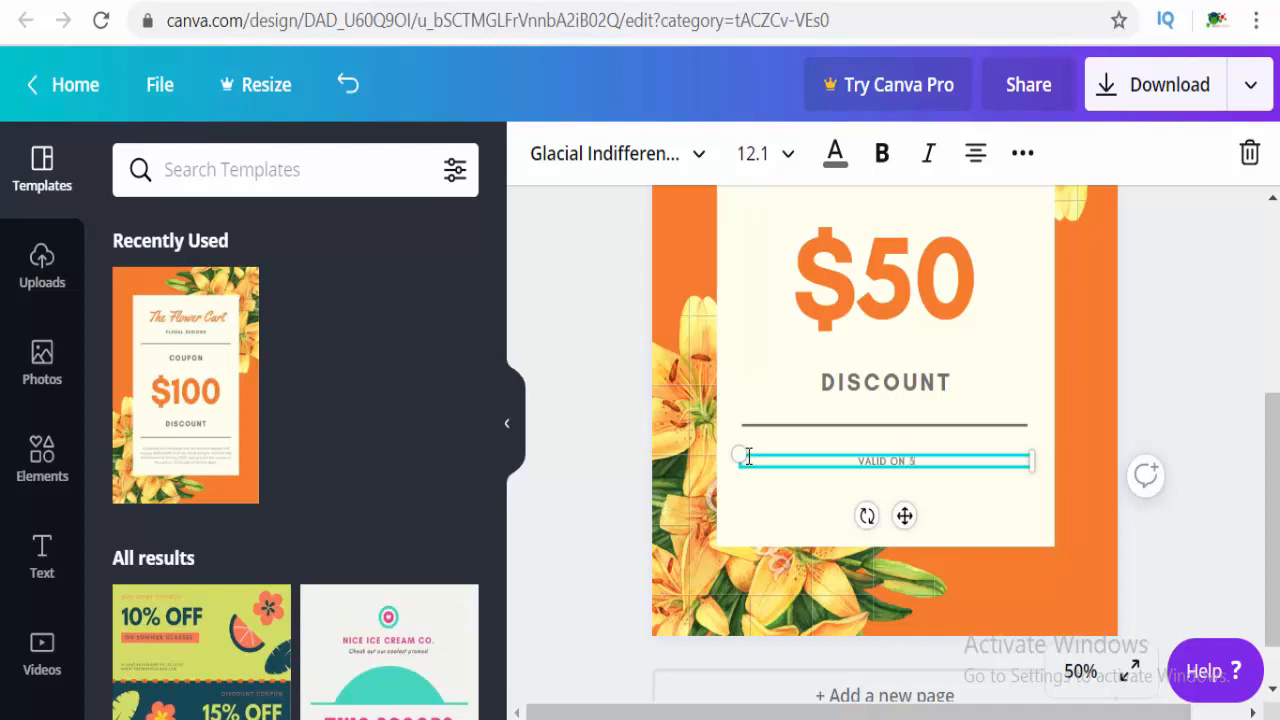
{"action": "type", "text": "0TH JUNE"}
{"action": "left_click", "coordinate": [1189, 400]}
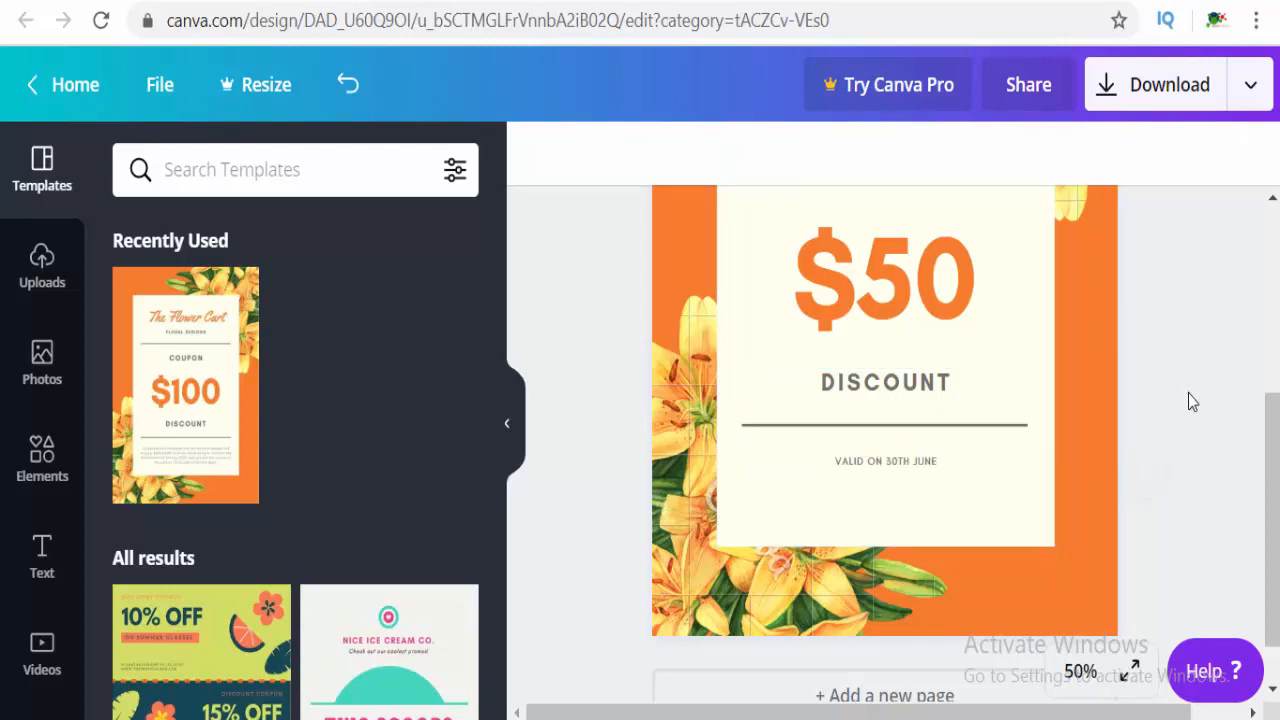
Add the recently used photo of a feather drawing in a sketchbook with pens to the coupon
{"action": "scroll", "coordinate": [885, 450], "scroll_direction": "up", "scroll_amount": 4}
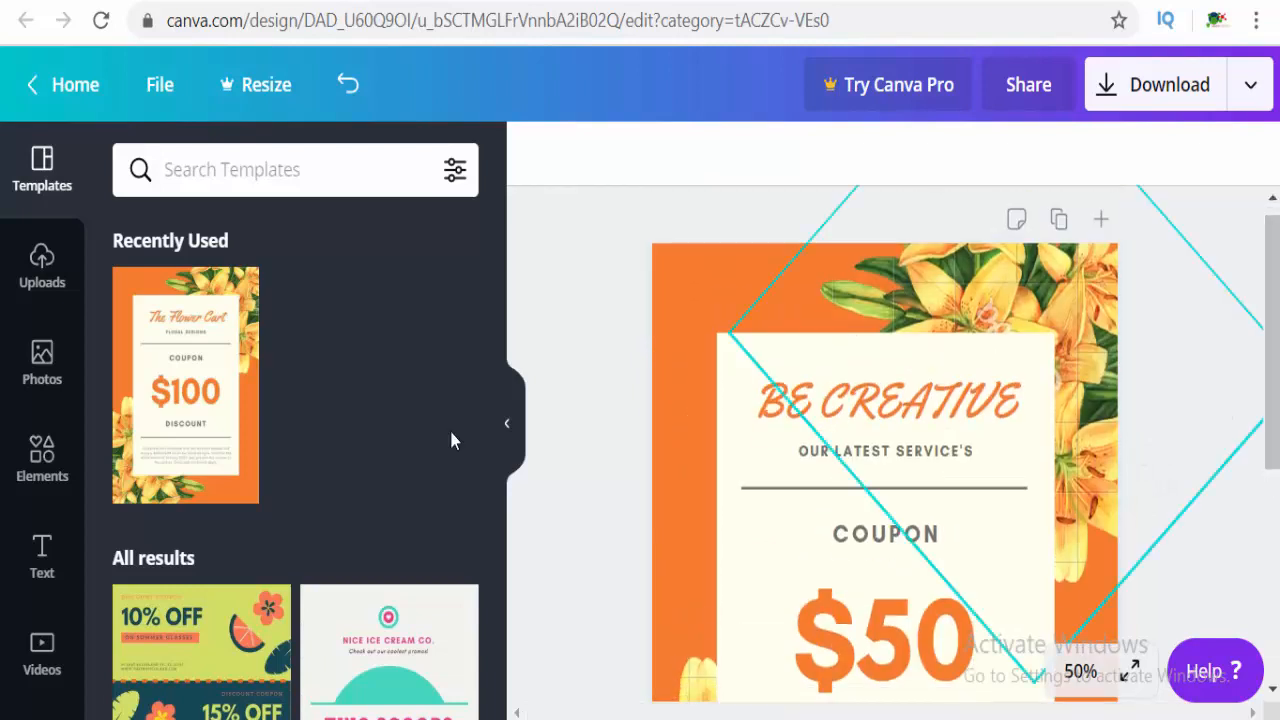
{"action": "left_click", "coordinate": [55, 362]}
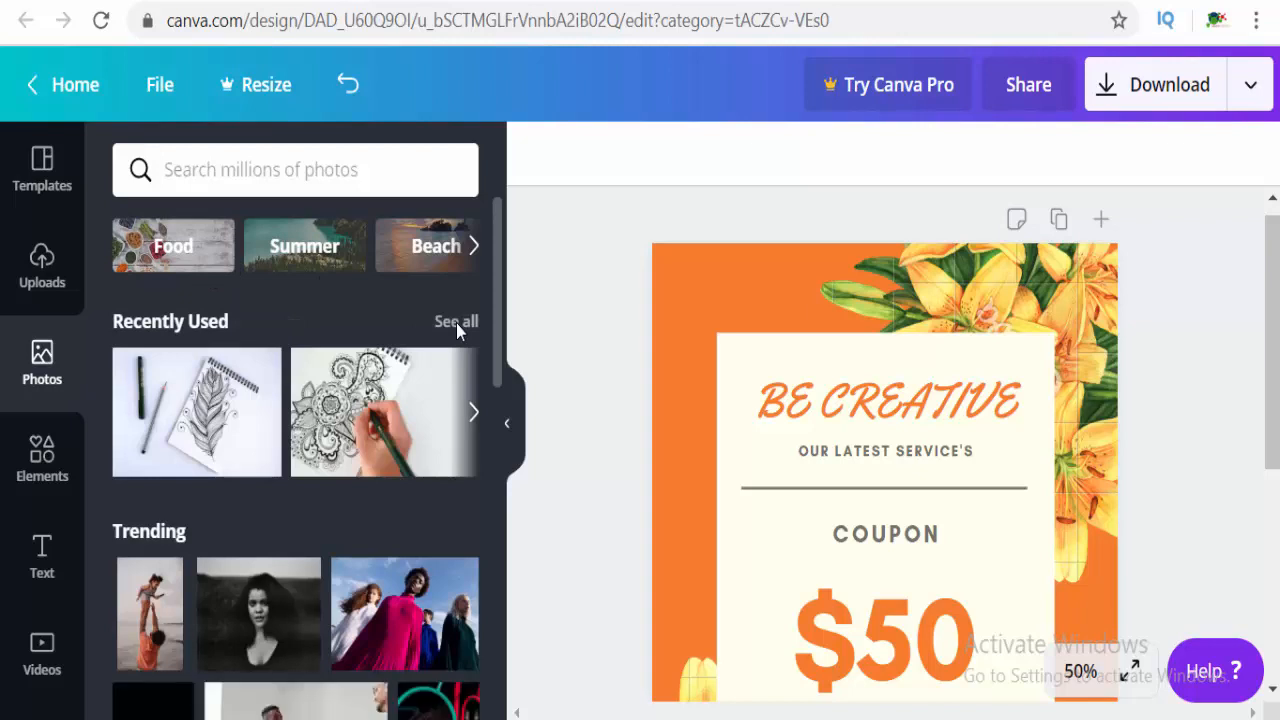
{"action": "left_click", "coordinate": [268, 400]}
Delete the orange background and both lily flower images from the coupon's corners
{"action": "left_click", "coordinate": [702, 313]}
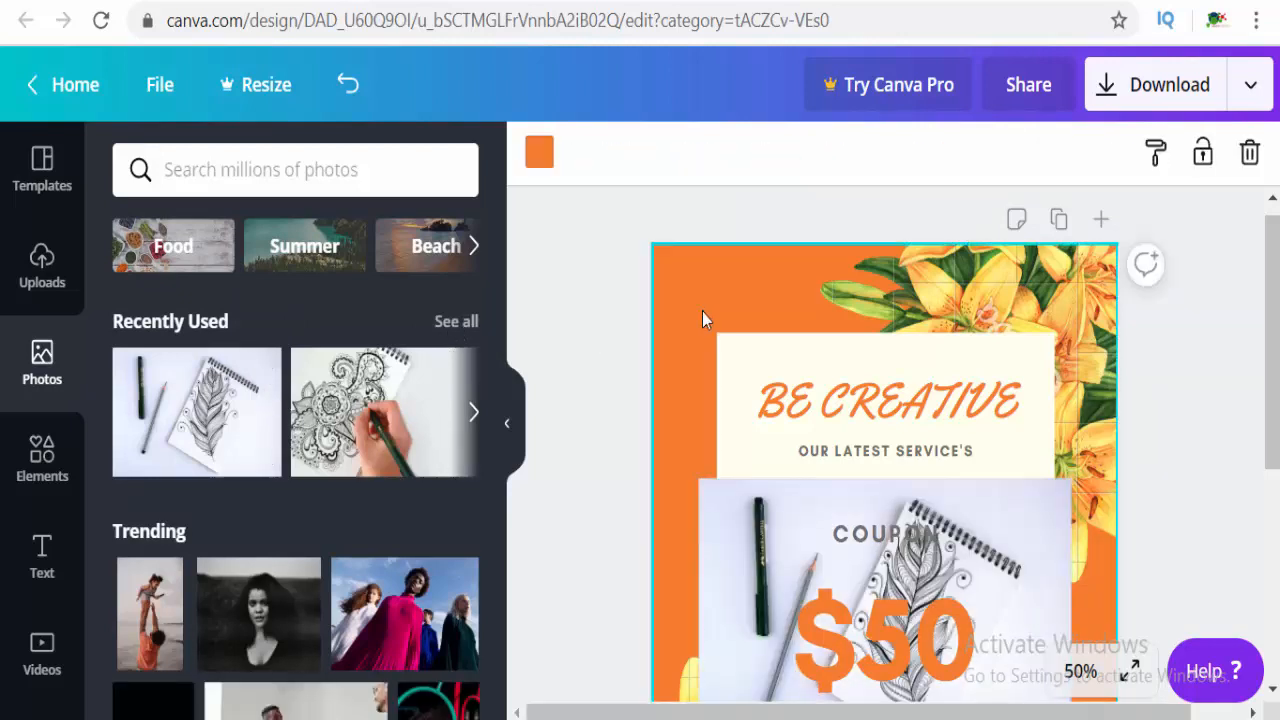
{"action": "key", "text": "Delete"}
{"action": "left_click", "coordinate": [972, 287]}
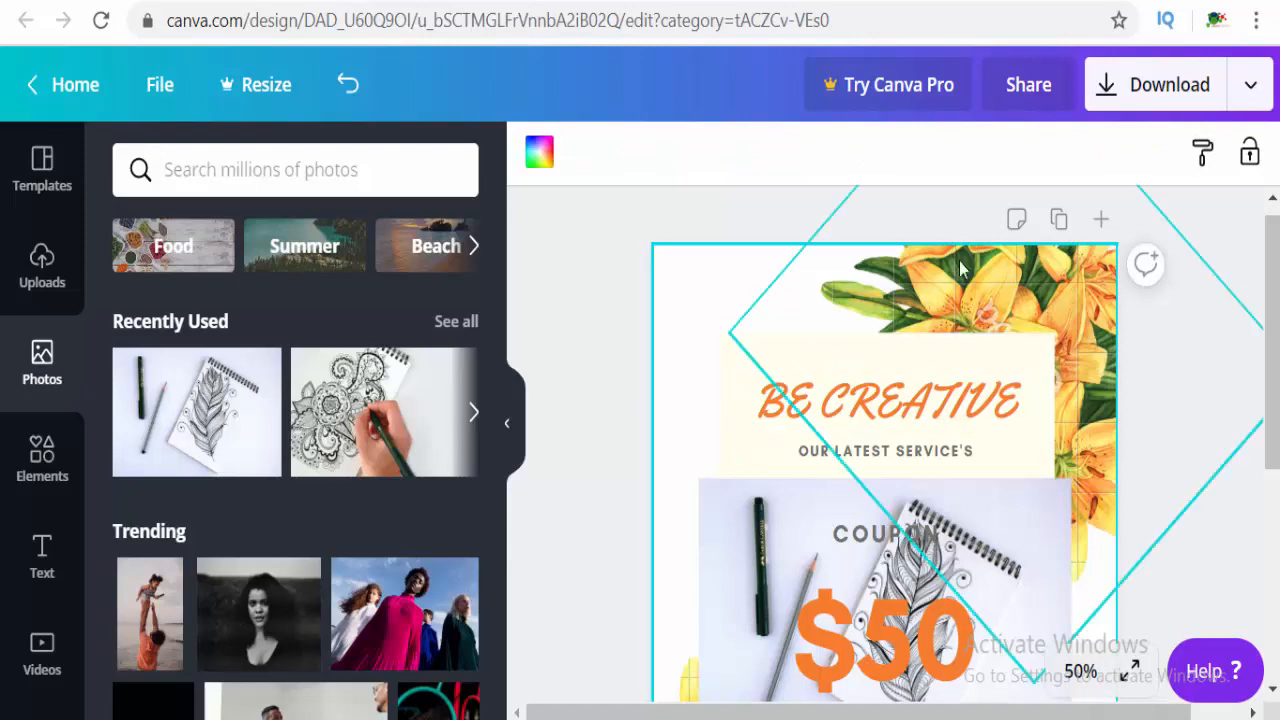
{"action": "key", "text": "Delete"}
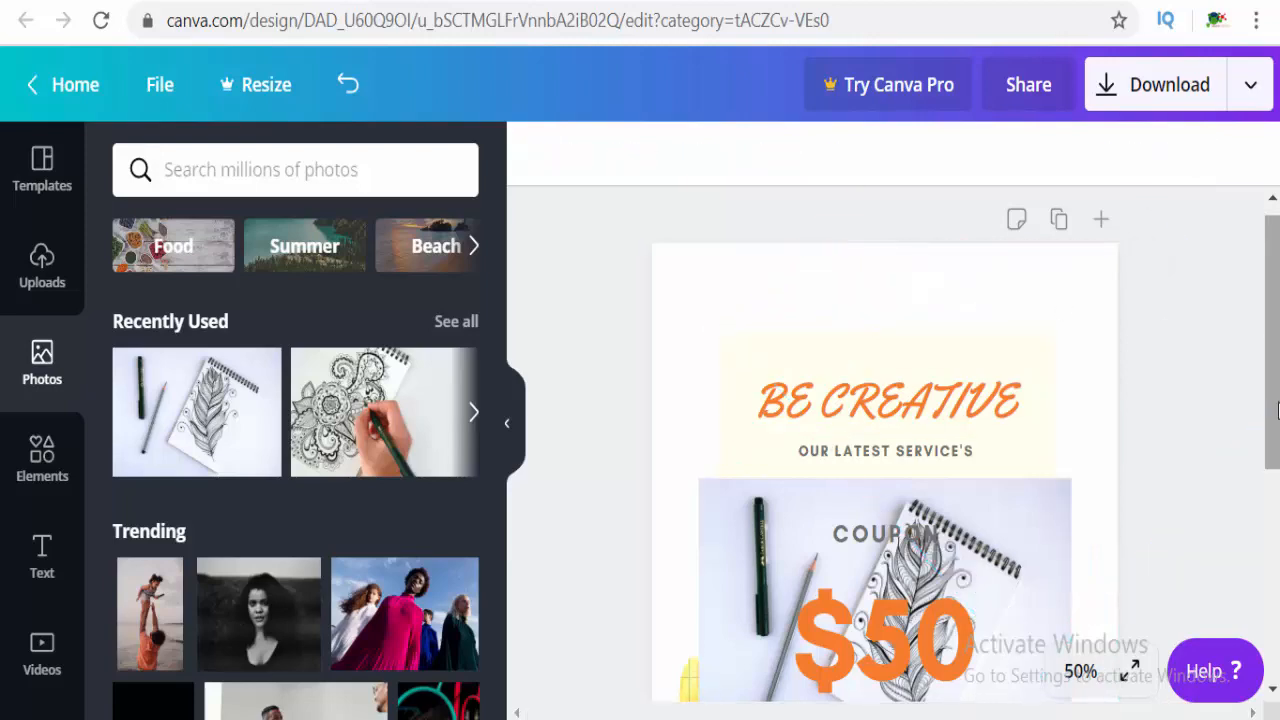
{"action": "scroll", "coordinate": [1251, 549], "scroll_direction": "down", "scroll_amount": 3}
{"action": "left_click", "coordinate": [730, 612]}
{"action": "key", "text": "Delete"}
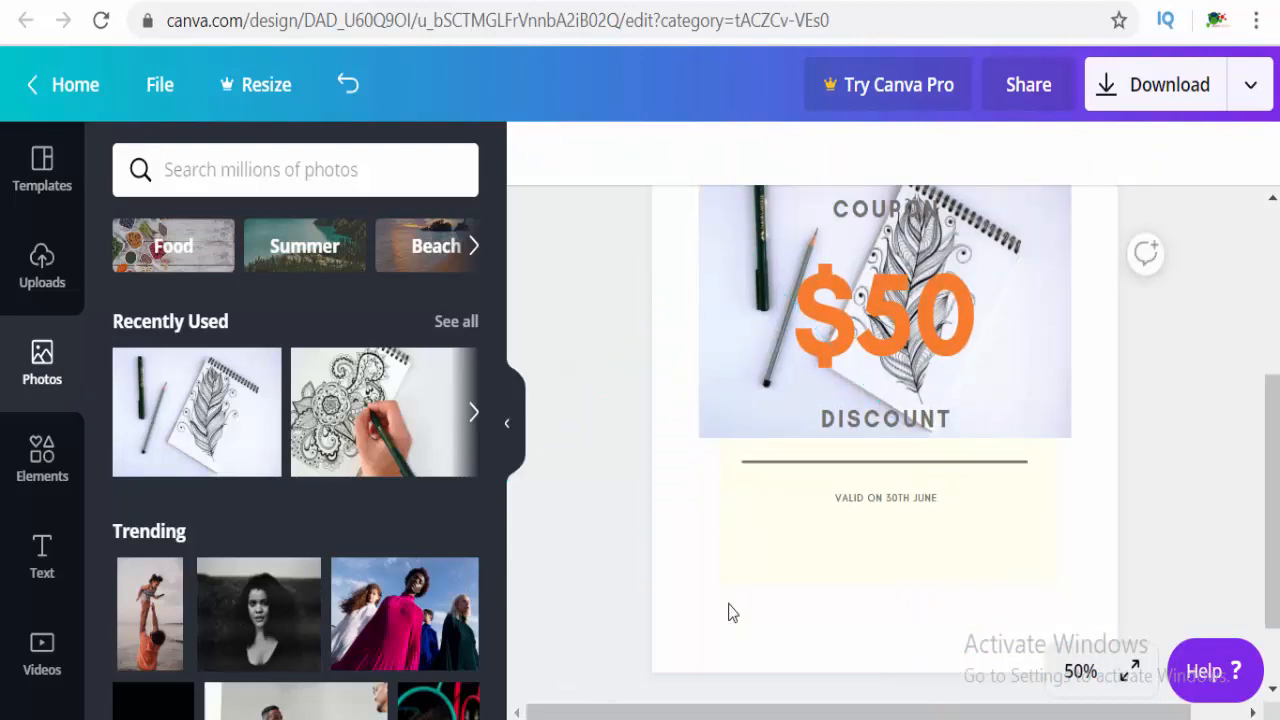
Enlarge the sketchbook photo until it spans the full width of the page
{"action": "left_click_drag", "start_coordinate": [1271, 424], "coordinate": [1270, 322]}
{"action": "left_click", "coordinate": [958, 414]}
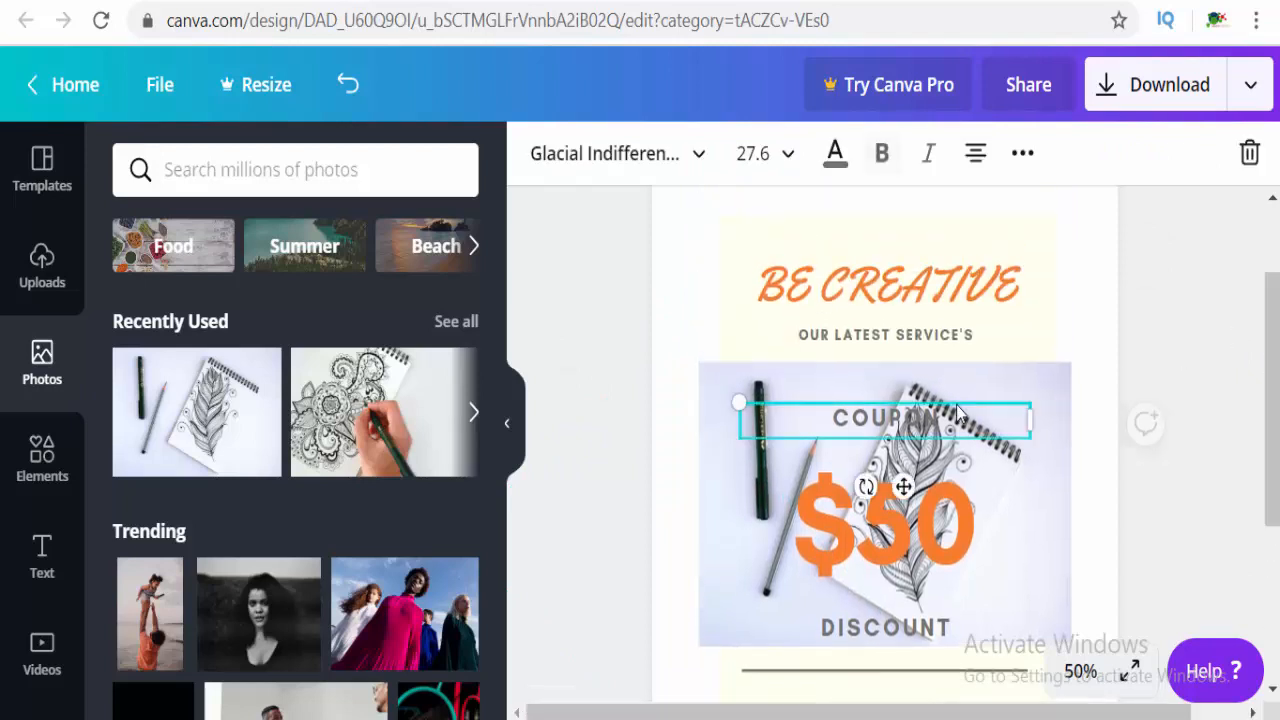
{"action": "left_click", "coordinate": [1040, 516]}
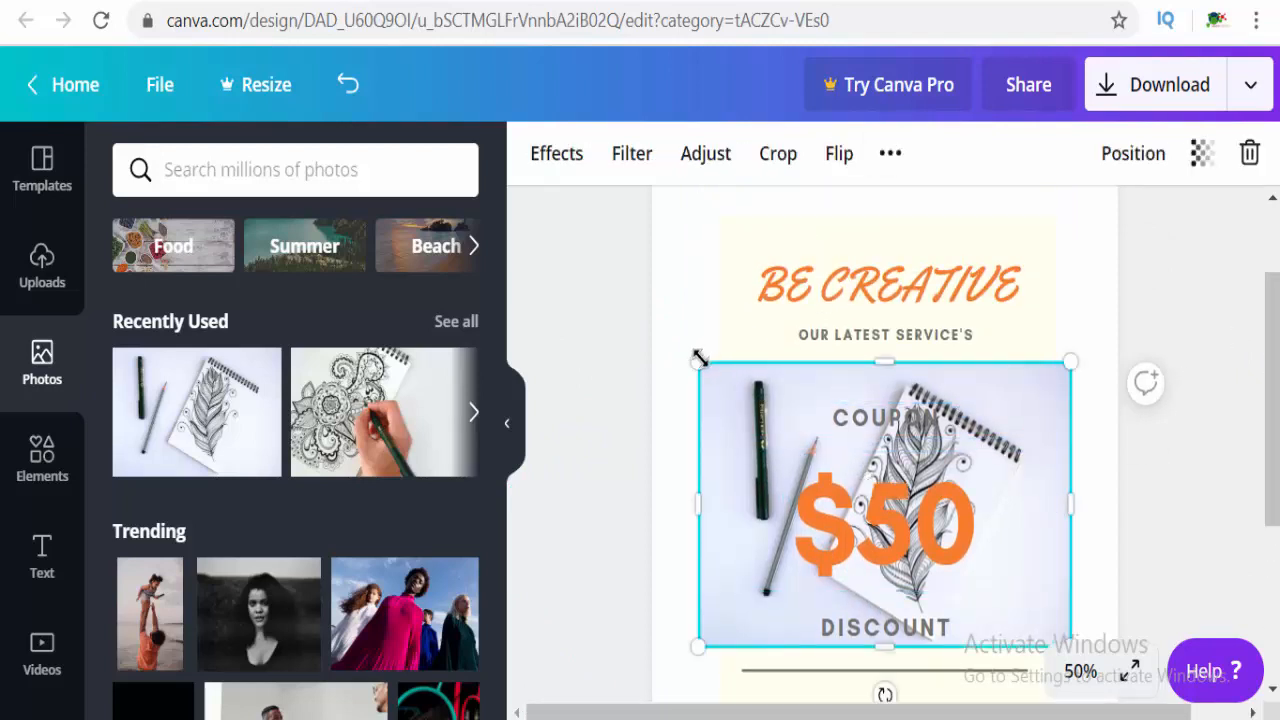
{"action": "left_click_drag", "start_coordinate": [699, 359], "coordinate": [704, 236]}
{"action": "left_click_drag", "start_coordinate": [1089, 487], "coordinate": [1117, 488]}
{"action": "left_click", "coordinate": [1259, 392]}
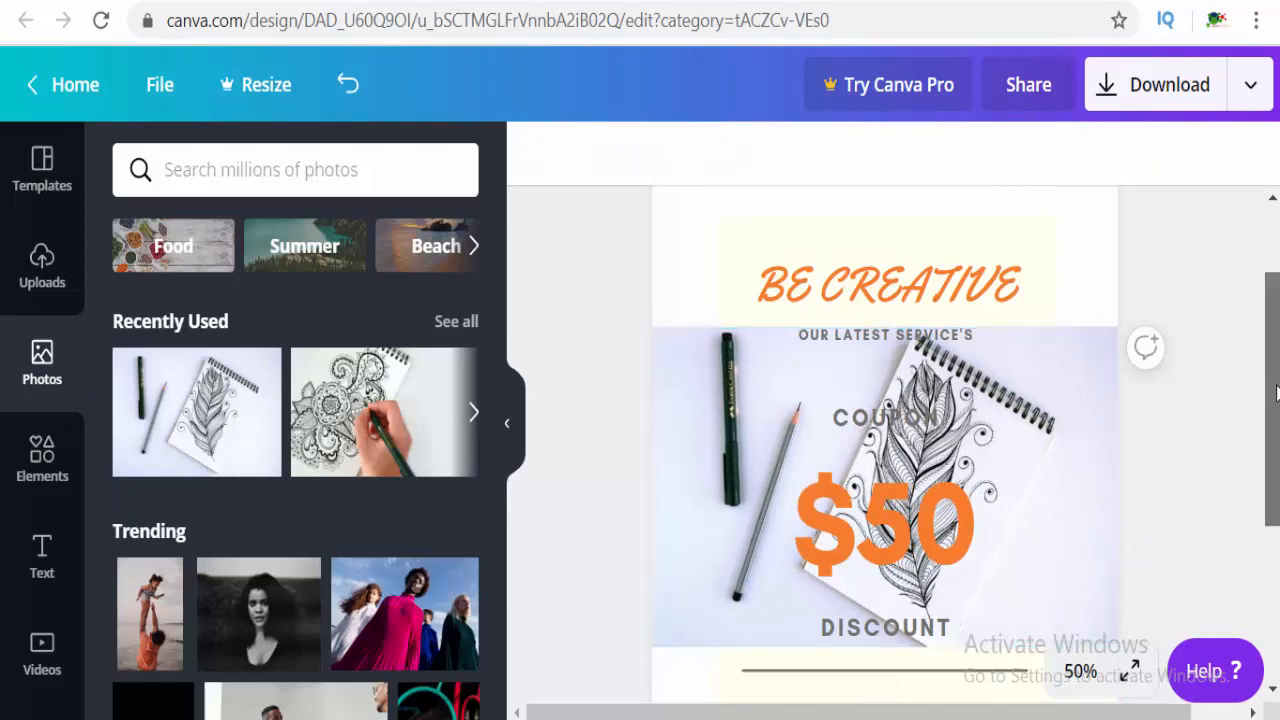
Extend the sketchbook photo's upper edge to the top of the coupon page
{"action": "scroll", "coordinate": [1268, 385], "scroll_direction": "down", "scroll_amount": 1}
{"action": "scroll", "coordinate": [1270, 375], "scroll_direction": "up", "scroll_amount": 4}
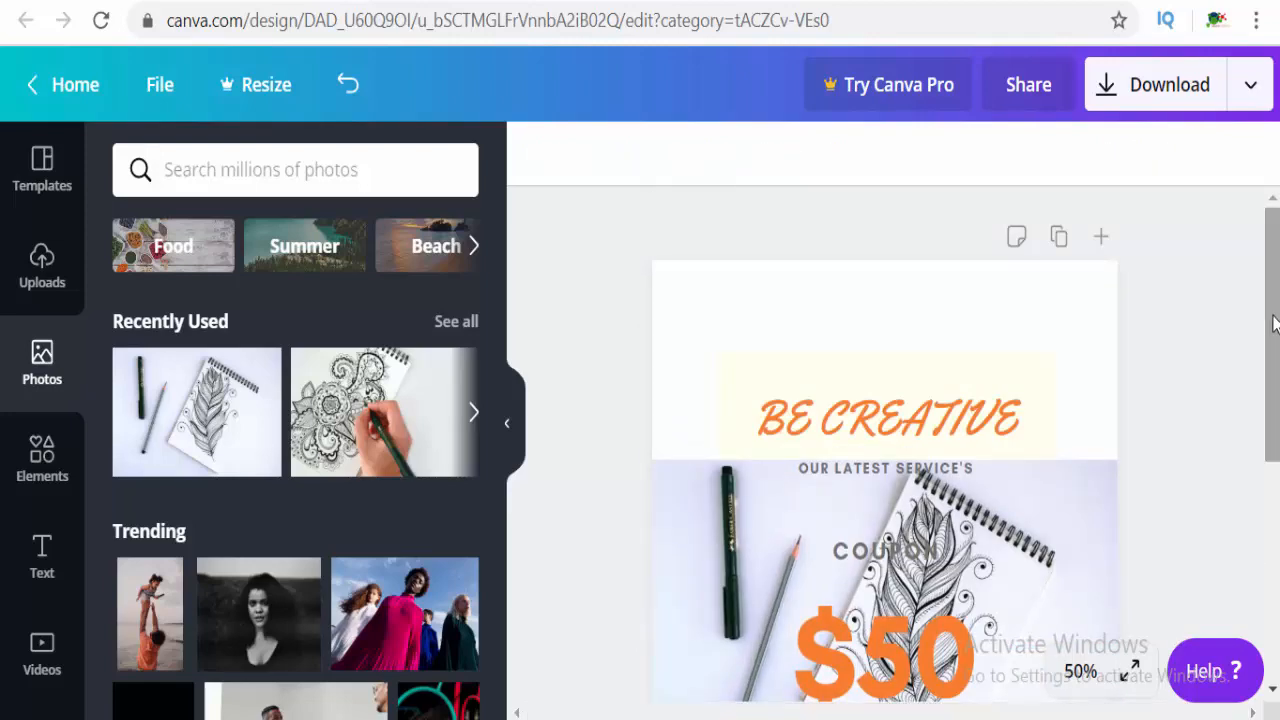
{"action": "left_click", "coordinate": [1036, 506]}
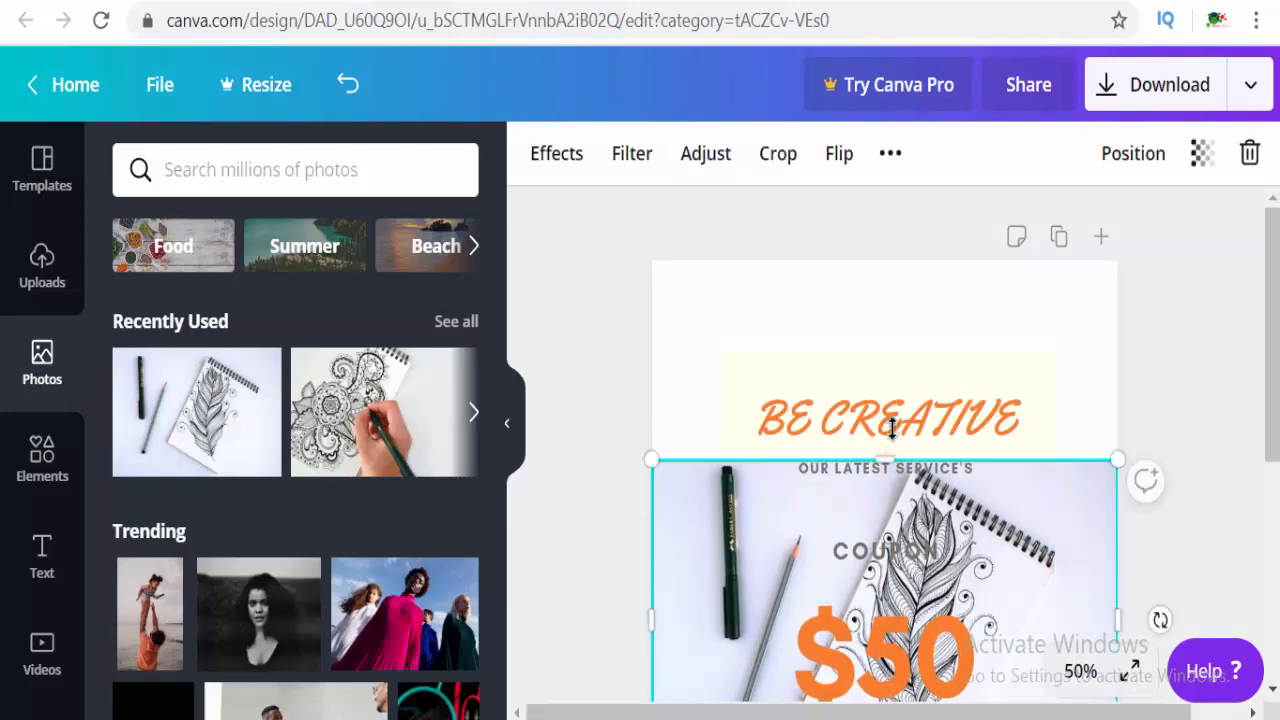
{"action": "left_click_drag", "start_coordinate": [892, 428], "coordinate": [897, 250]}
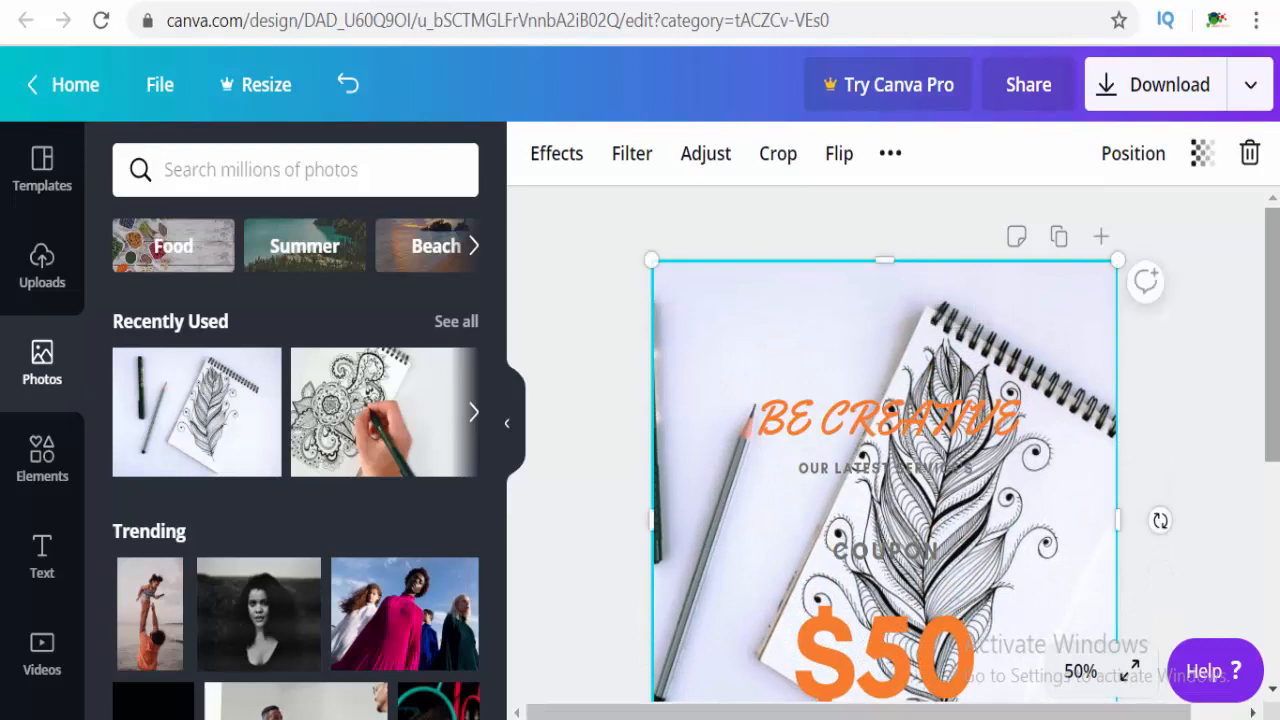
Extend the sketchbook photo's lower edge to the bottom of the page and place it as the background behind the cream panel
{"action": "scroll", "coordinate": [1268, 400], "scroll_direction": "down", "scroll_amount": 10}
{"action": "left_click", "coordinate": [851, 304]}
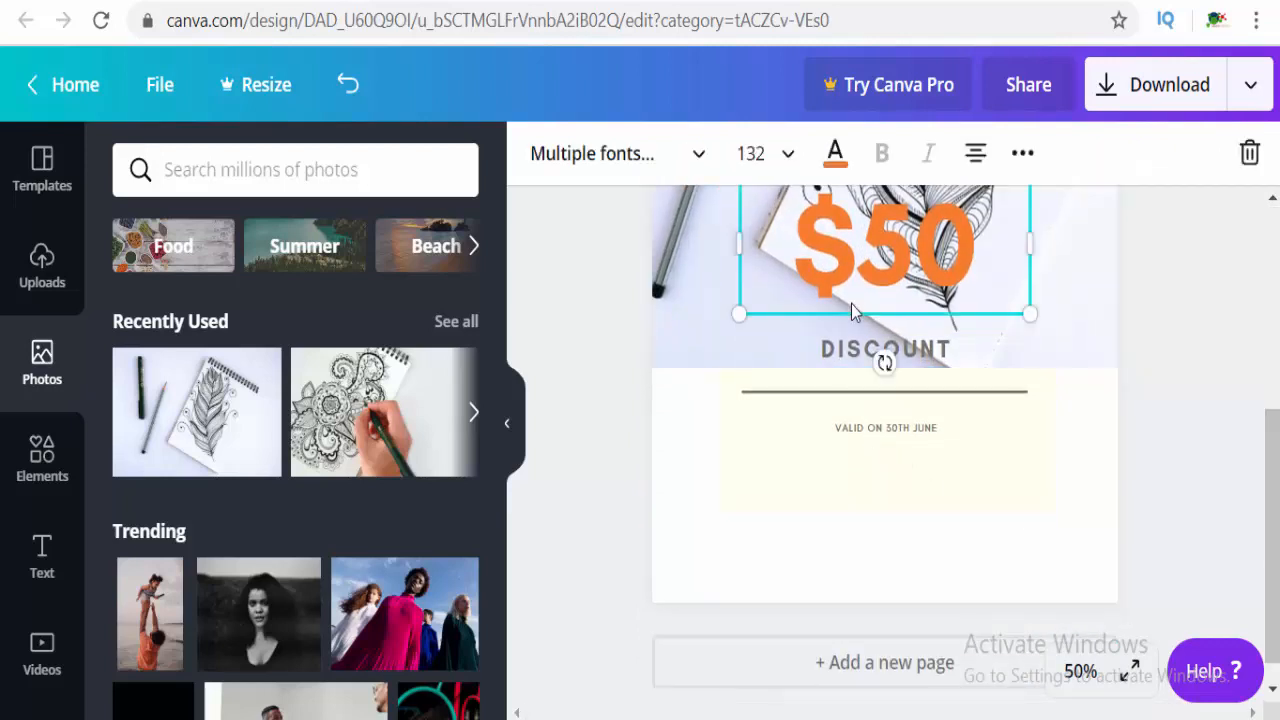
{"action": "left_click", "coordinate": [700, 306]}
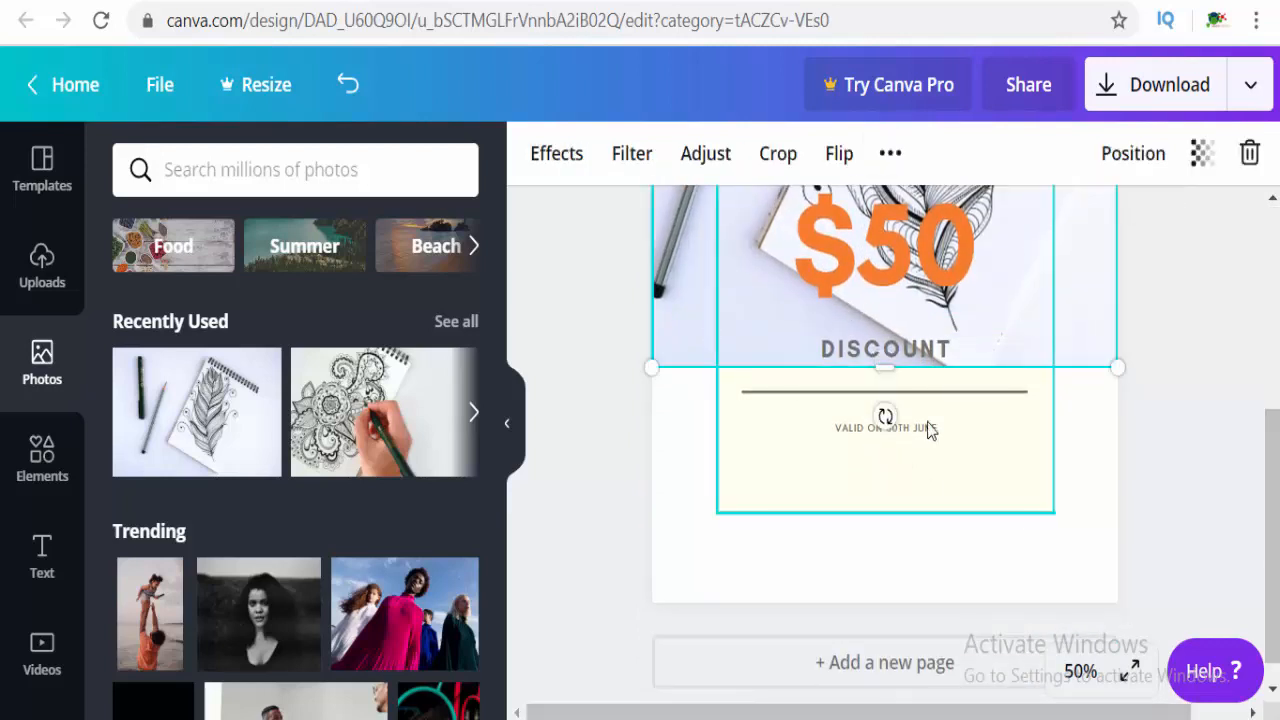
{"action": "left_click_drag", "start_coordinate": [883, 366], "coordinate": [907, 601]}
{"action": "scroll", "coordinate": [1275, 413], "scroll_direction": "up", "scroll_amount": 10}
{"action": "left_click_drag", "start_coordinate": [1277, 395], "coordinate": [1259, 470]}
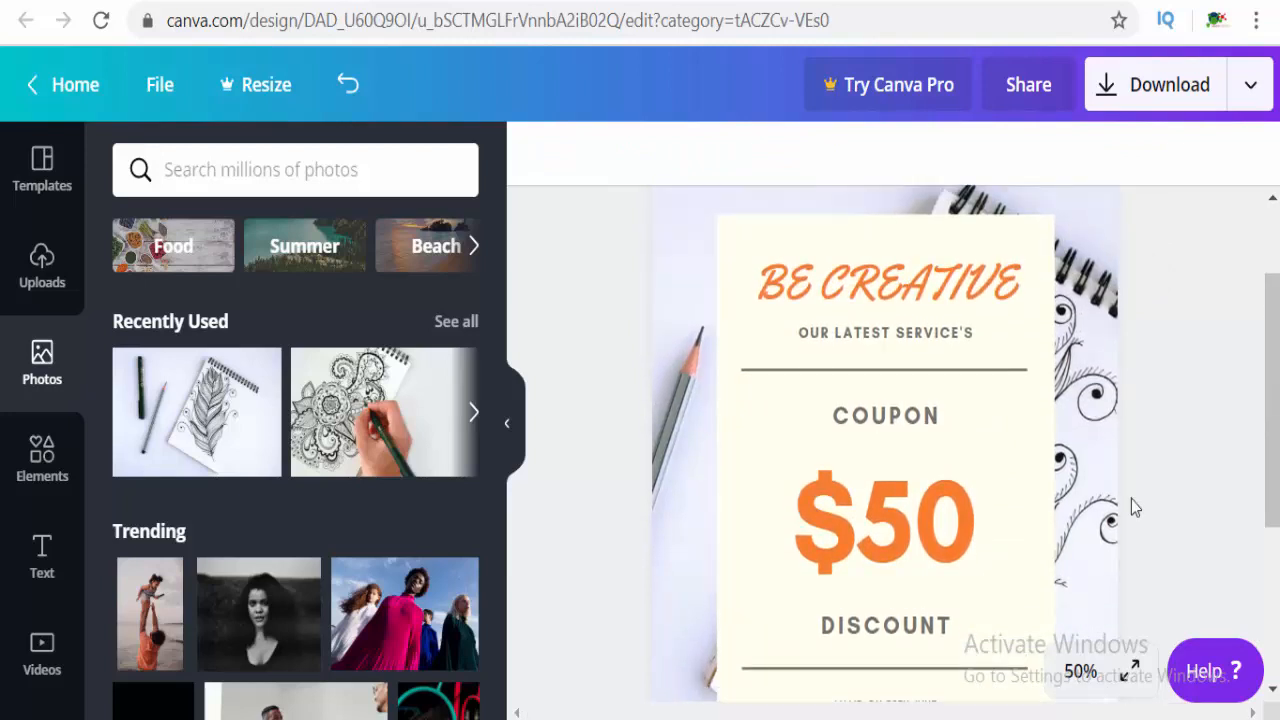
Browse the full collection of recently used photos, and clear that search
{"action": "left_click", "coordinate": [1037, 423]}
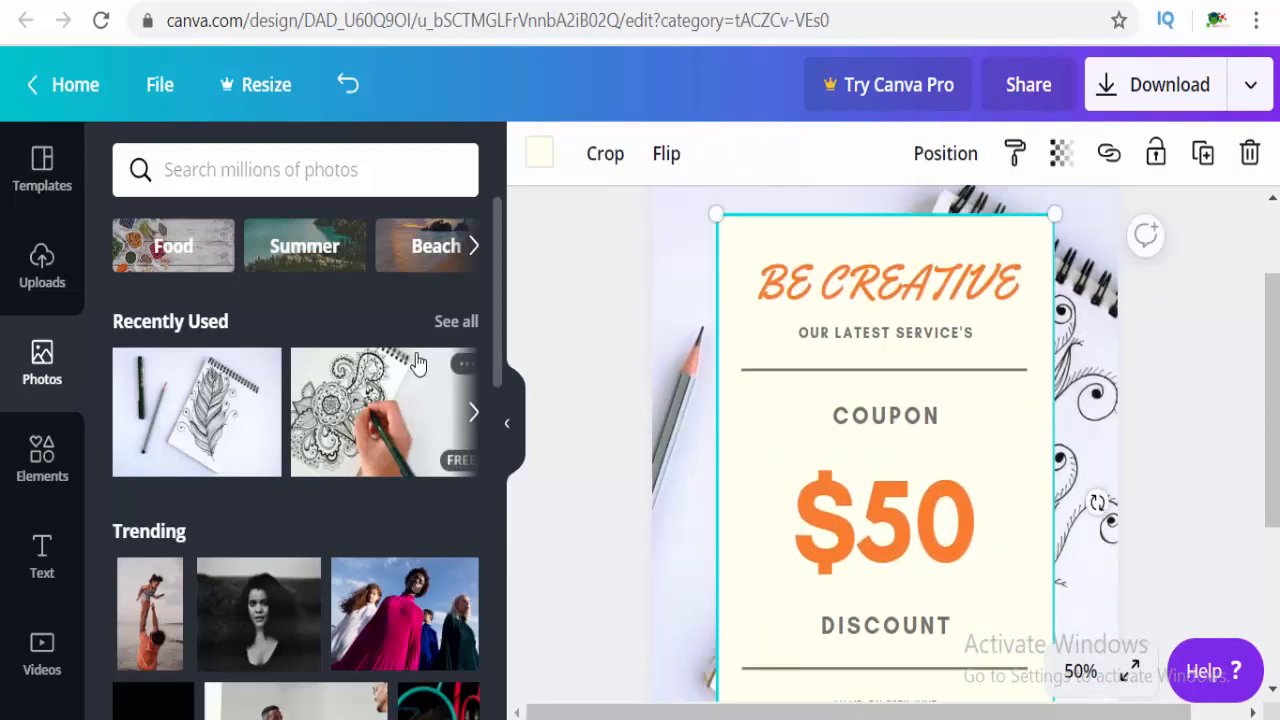
{"action": "left_click", "coordinate": [456, 322]}
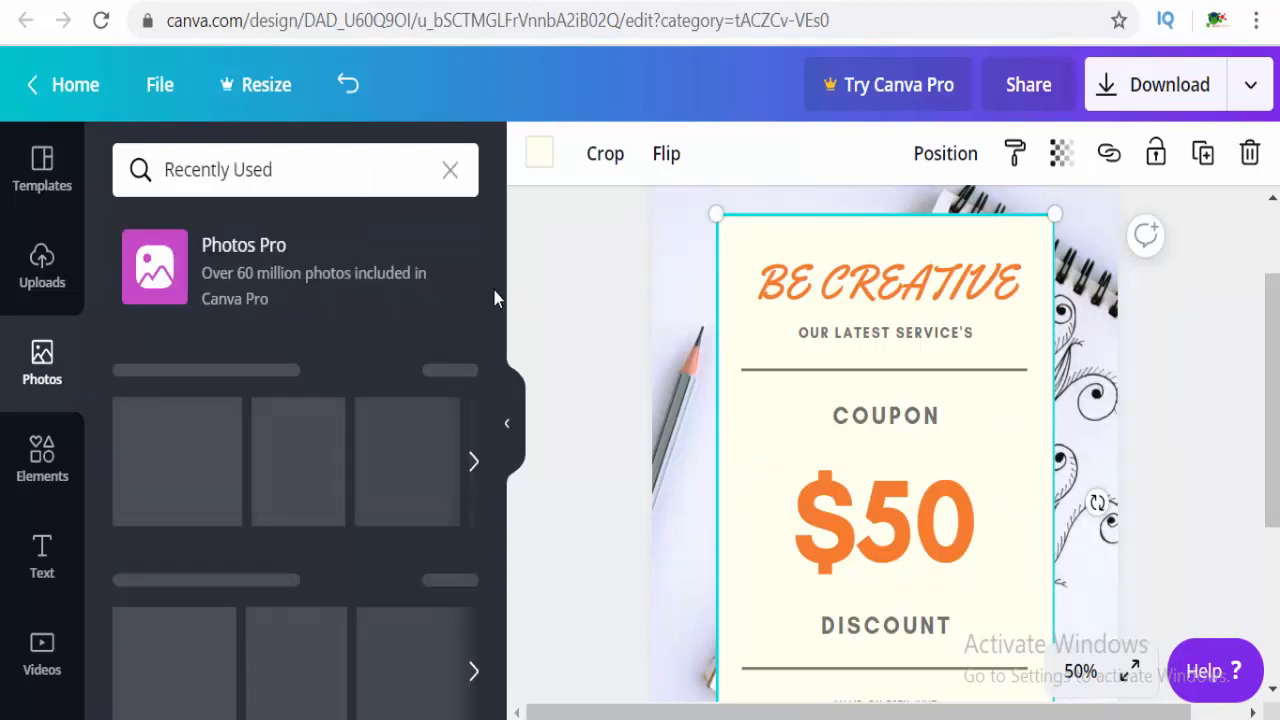
{"action": "left_click_drag", "start_coordinate": [497, 302], "coordinate": [462, 705]}
{"action": "scroll", "coordinate": [462, 690], "scroll_direction": "up", "scroll_amount": 10}
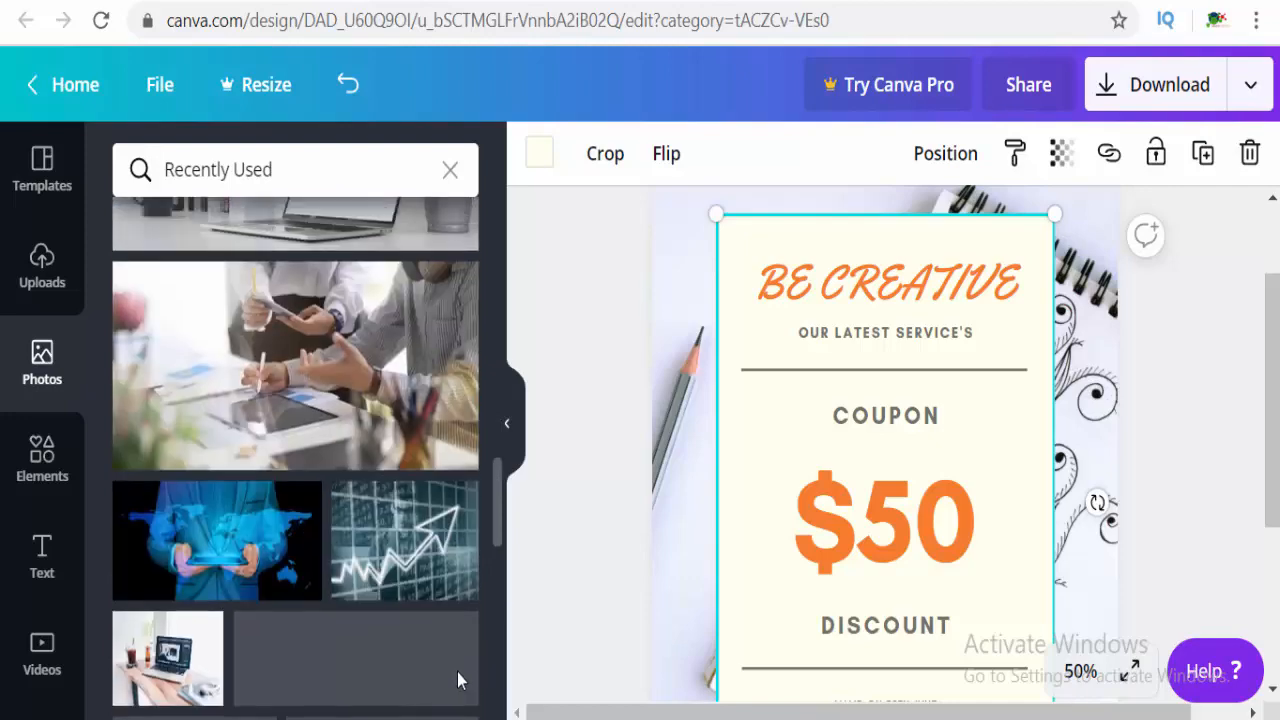
{"action": "scroll", "coordinate": [458, 330], "scroll_direction": "up", "scroll_amount": 2}
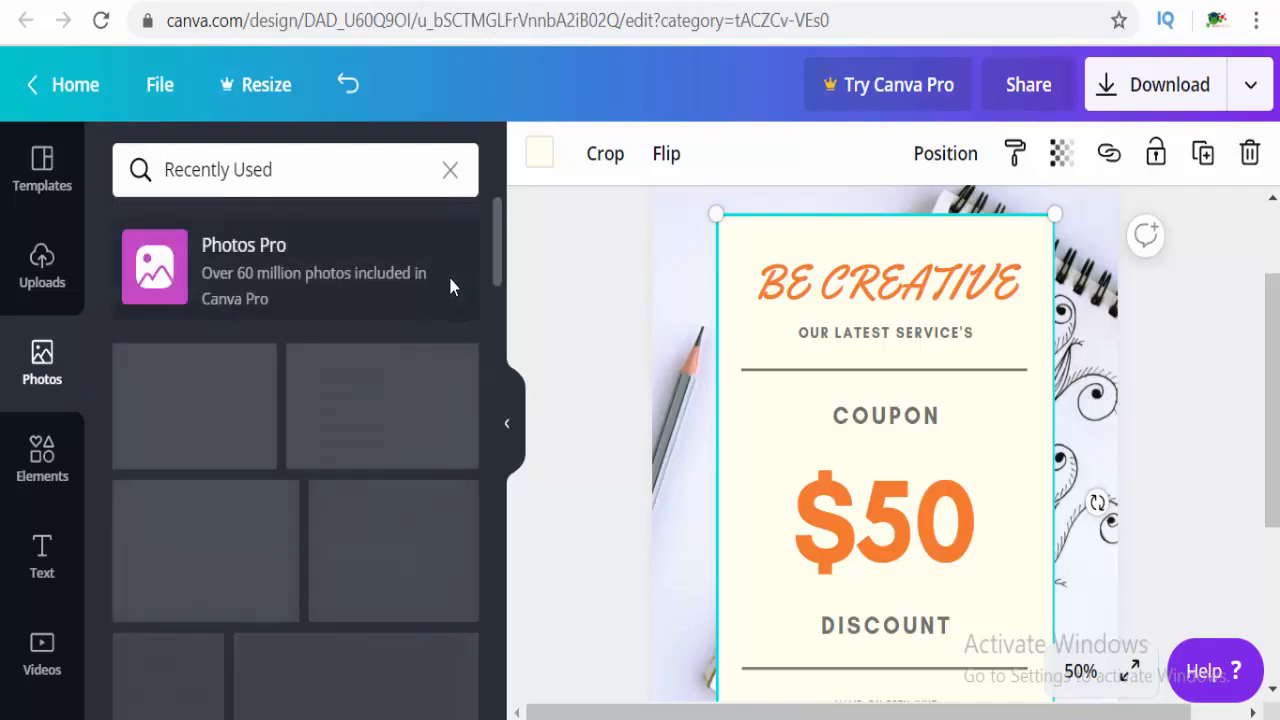
{"action": "left_click", "coordinate": [451, 174]}
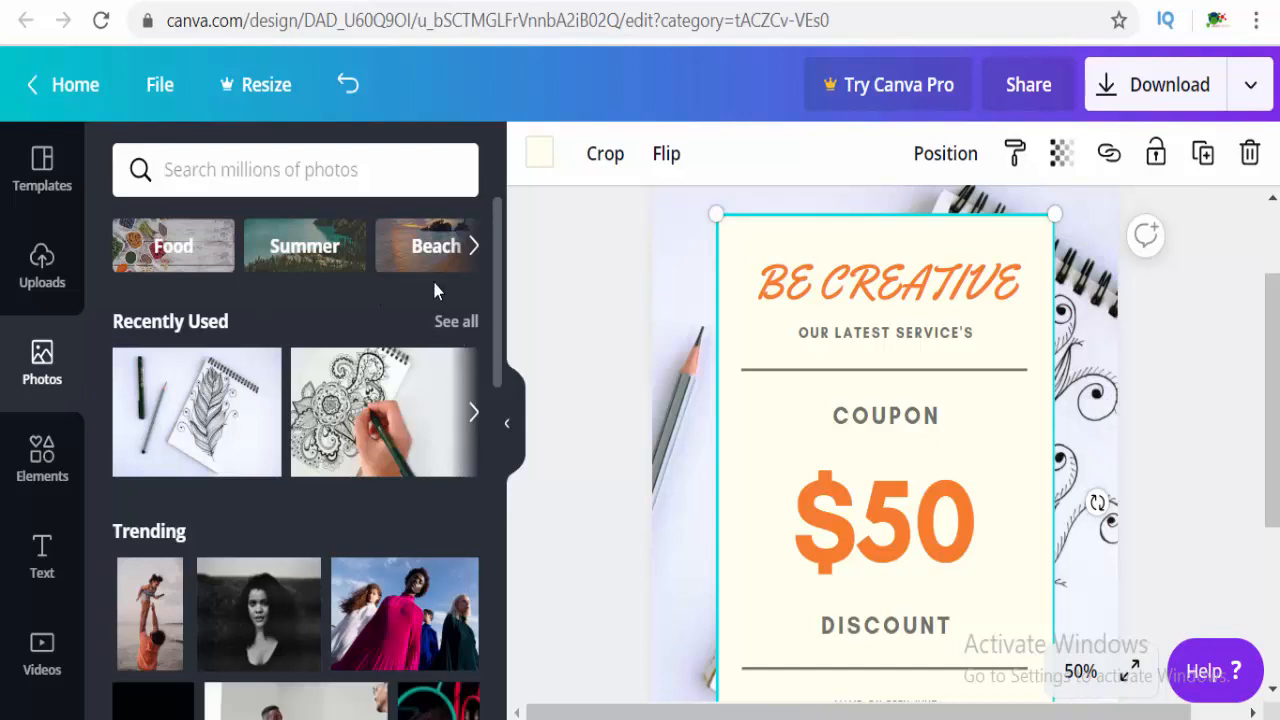
Browse the photos in the Computer category for another coupon image
{"action": "left_click", "coordinate": [465, 252]}
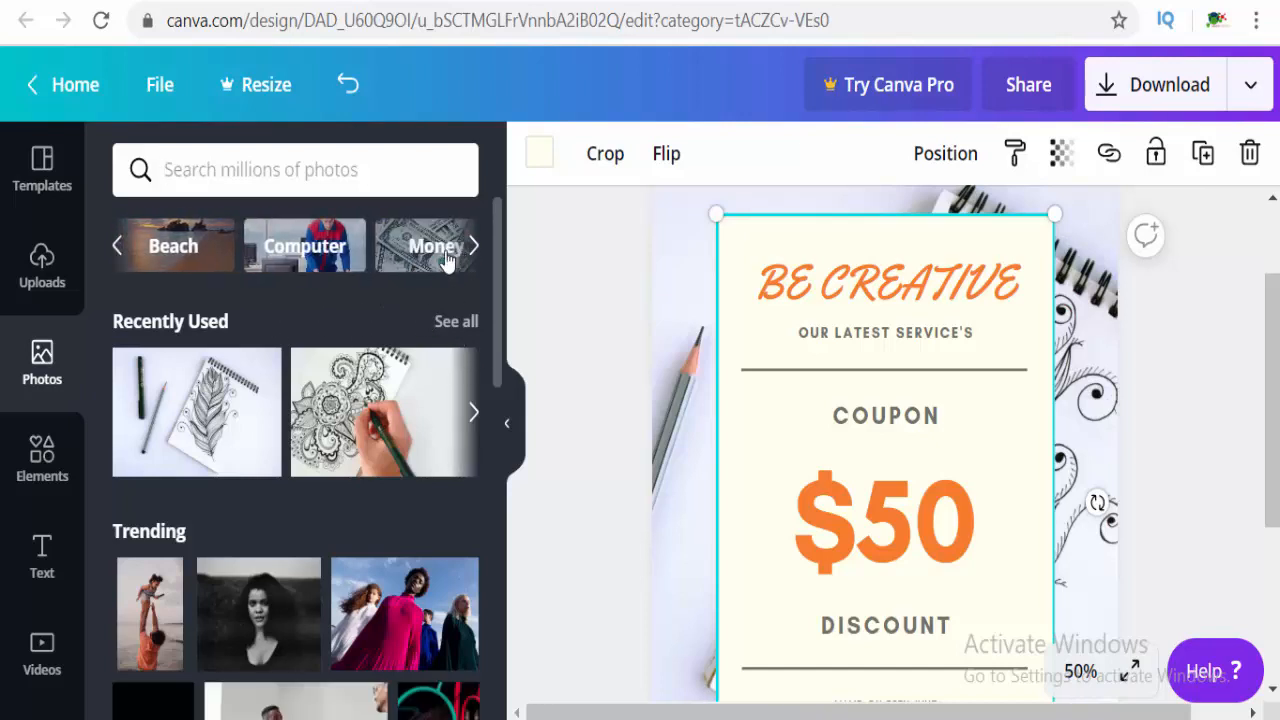
{"action": "left_click", "coordinate": [300, 245]}
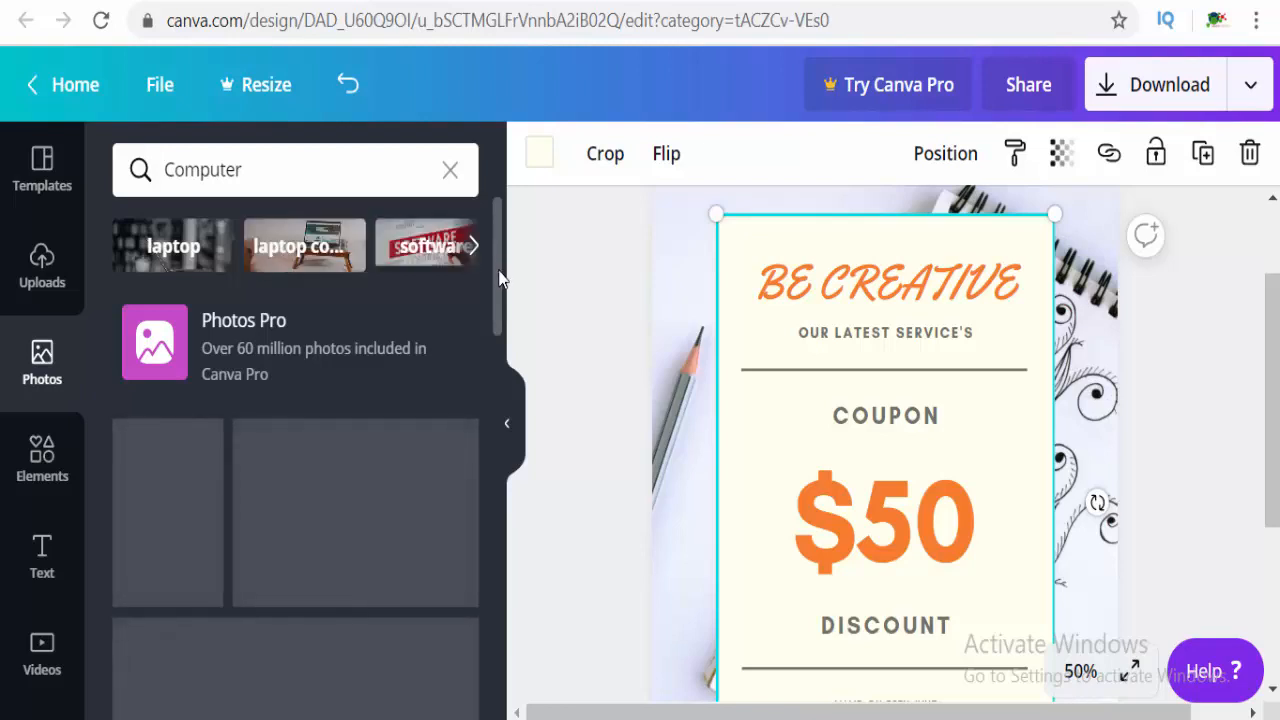
{"action": "left_click_drag", "start_coordinate": [500, 278], "coordinate": [501, 377]}
{"action": "left_click_drag", "start_coordinate": [508, 285], "coordinate": [510, 262]}
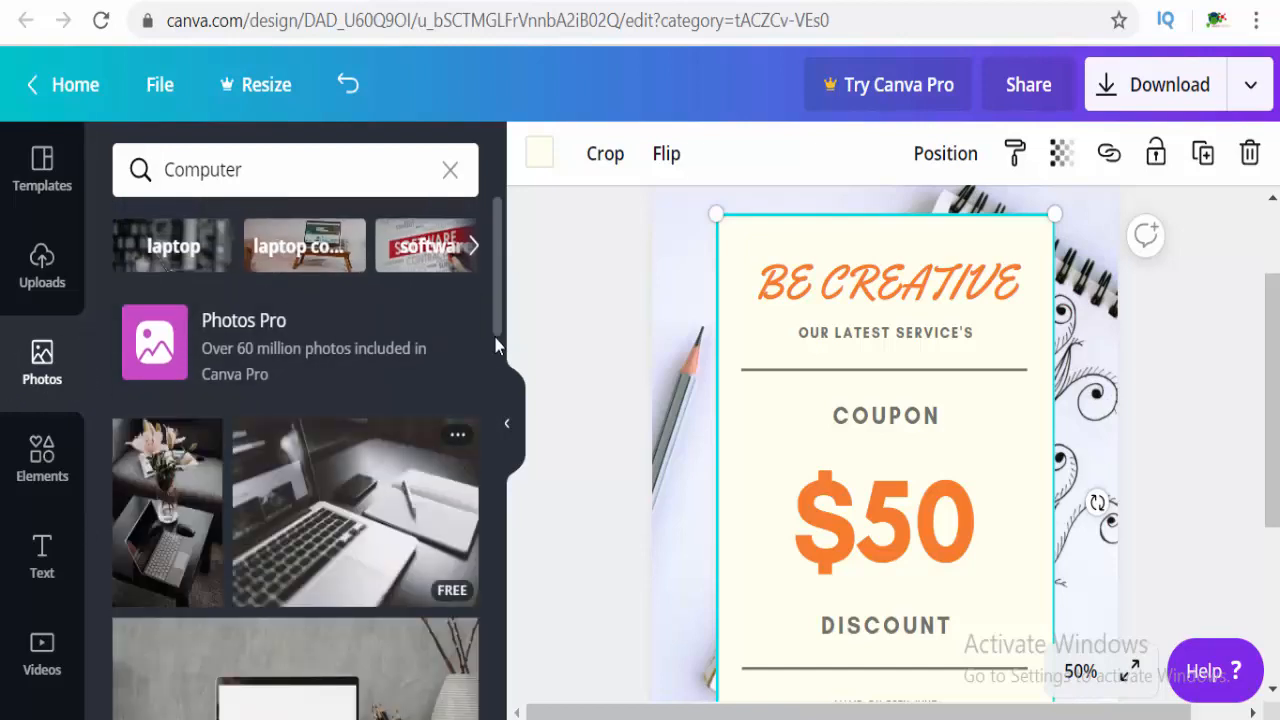
{"action": "left_click_drag", "start_coordinate": [500, 316], "coordinate": [490, 471]}
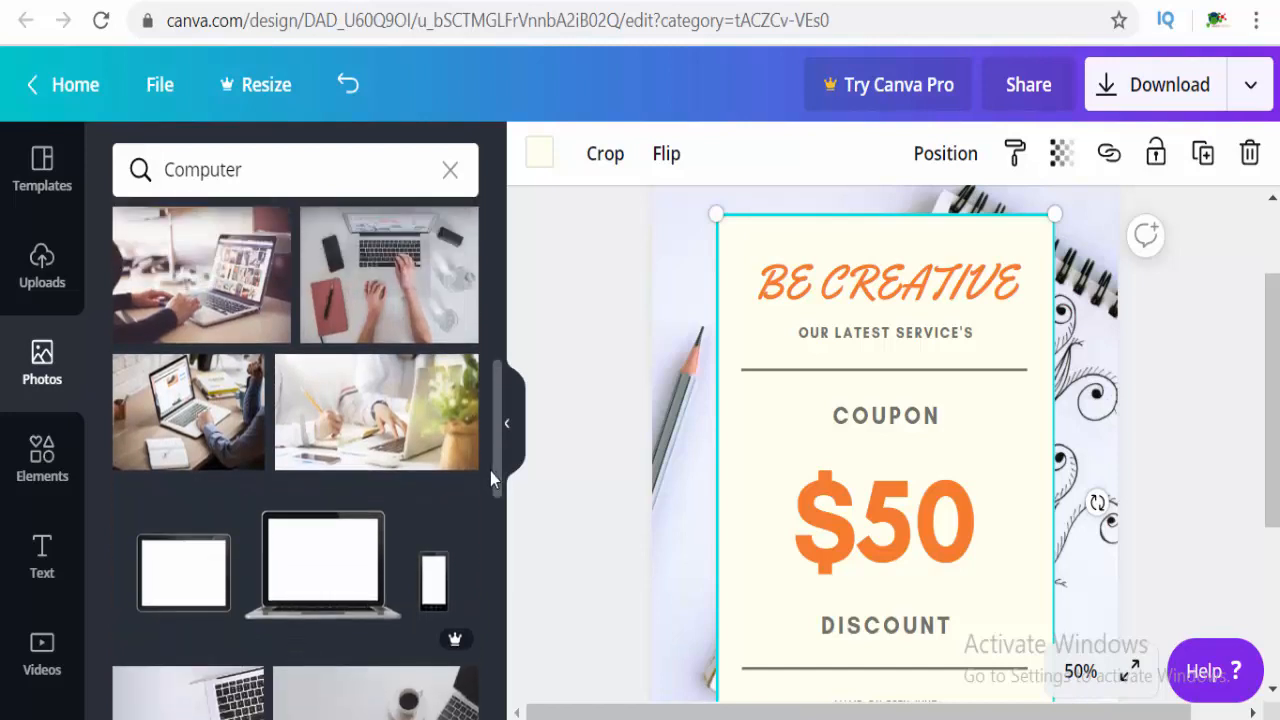
Try the photo of hands writing beside a laptop and potted plant, trim its left side to the cream panel, and delete it
{"action": "left_click", "coordinate": [430, 425]}
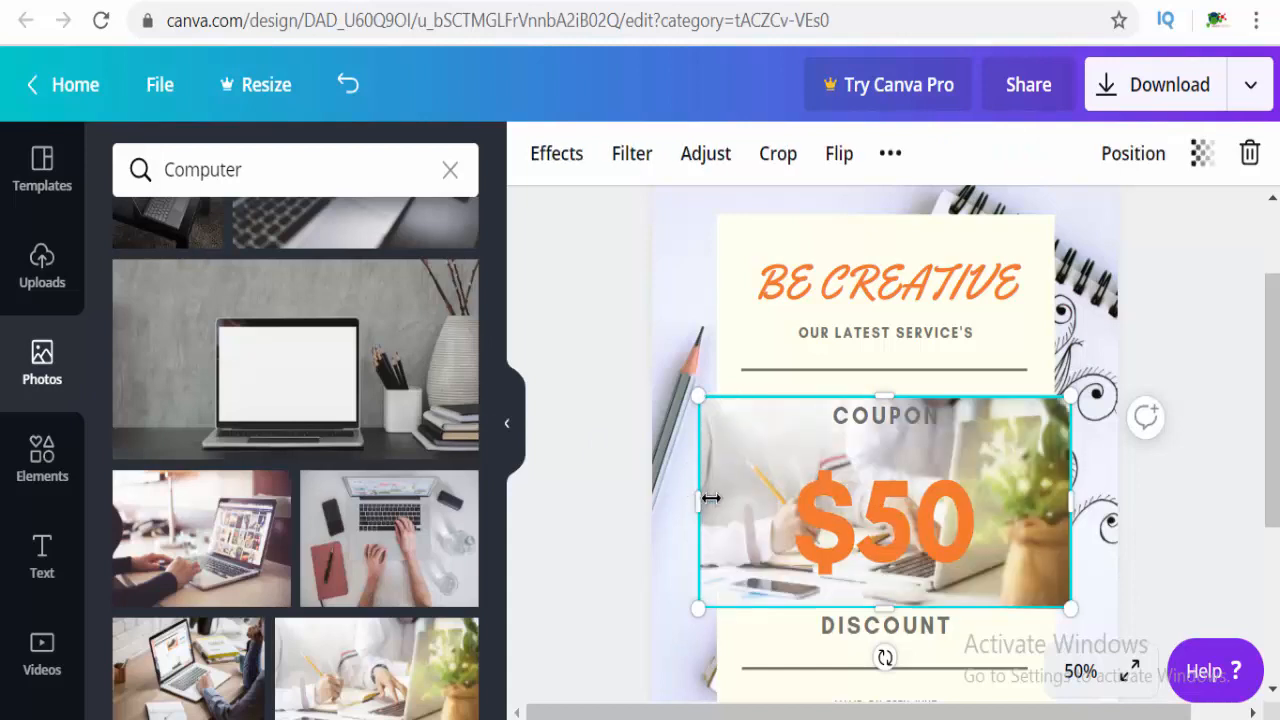
{"action": "left_click_drag", "start_coordinate": [711, 497], "coordinate": [716, 496]}
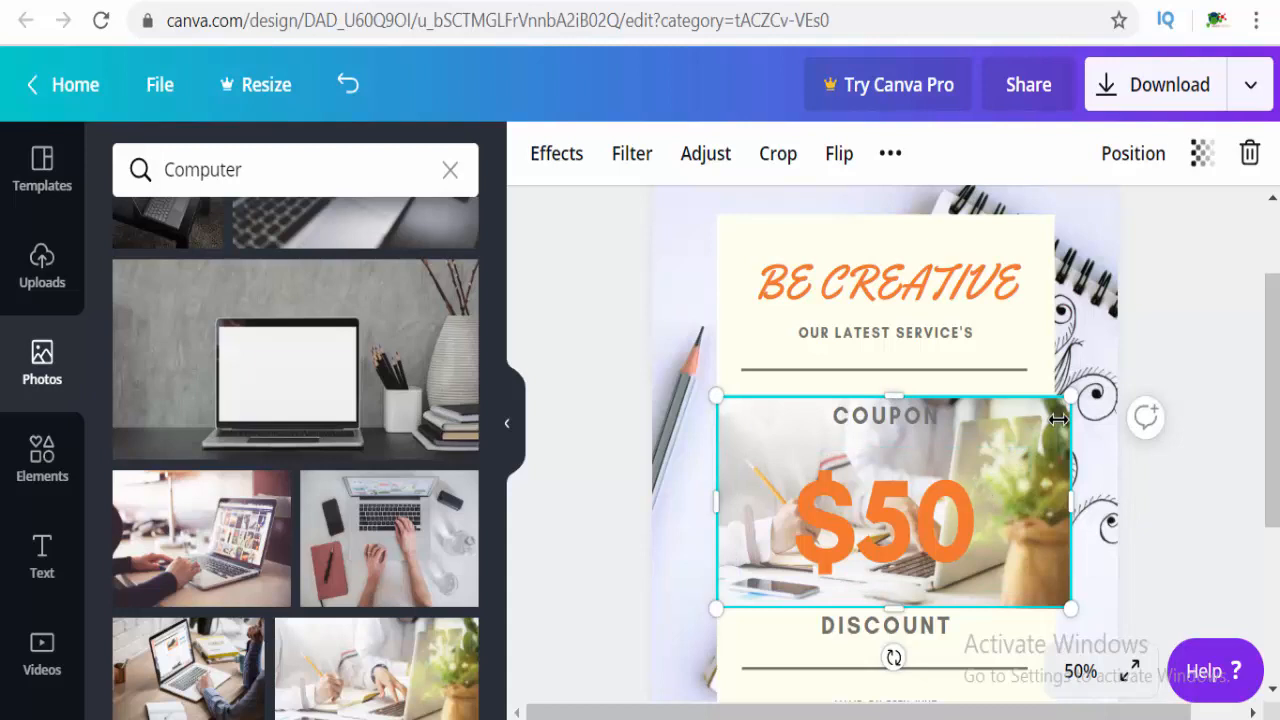
{"action": "key", "text": "Delete"}
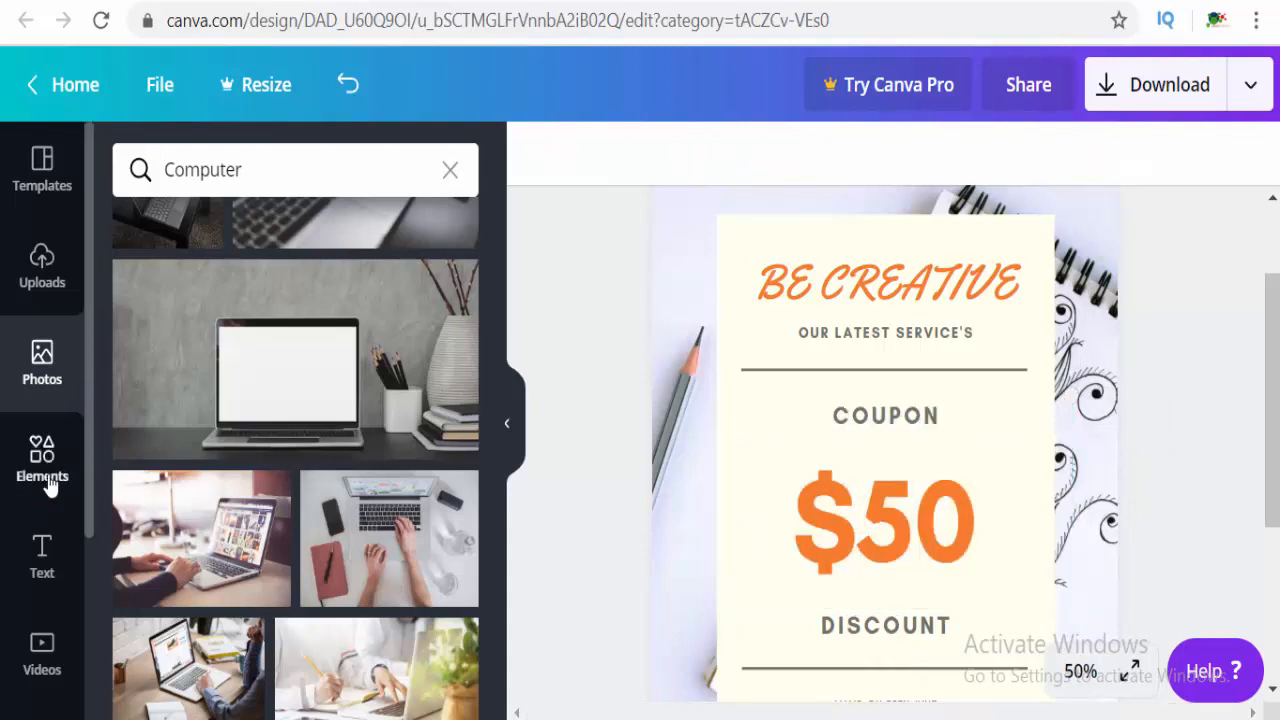
Try the free purple-and-teal polygon background in place of the sketchbook photo, and undo the change
{"action": "left_click_drag", "start_coordinate": [87, 400], "coordinate": [88, 515]}
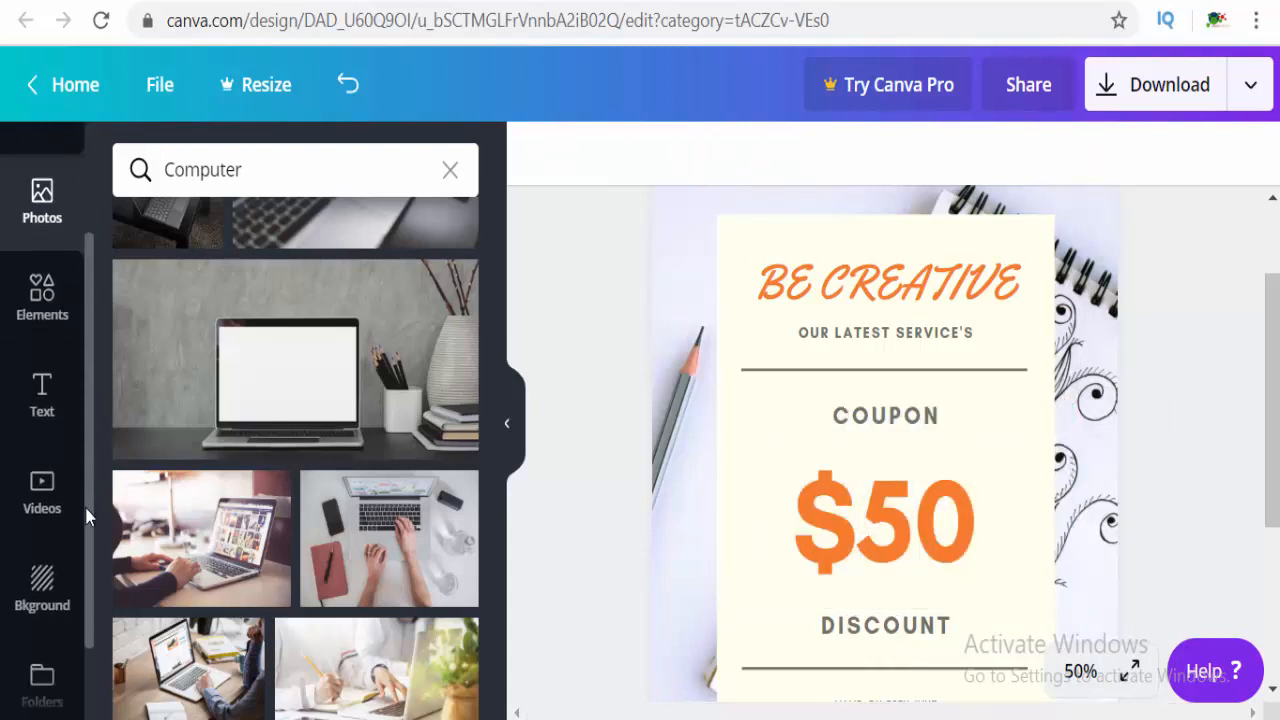
{"action": "left_click", "coordinate": [41, 588]}
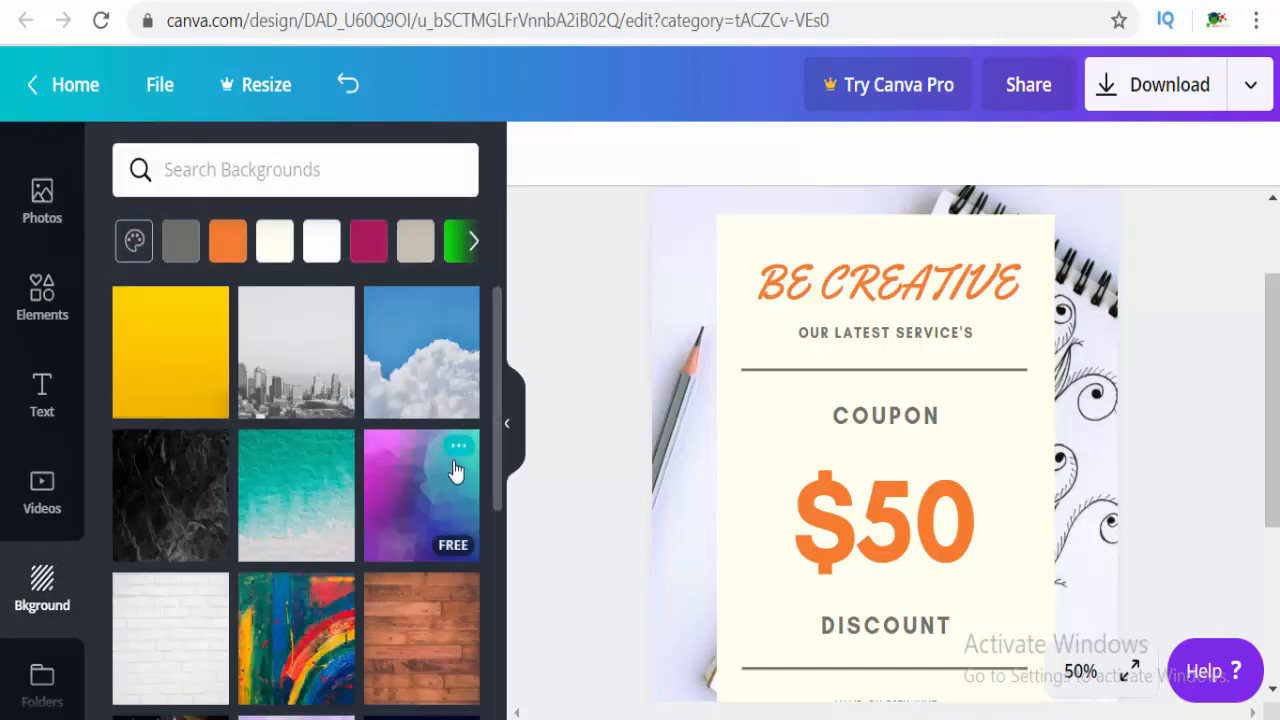
{"action": "left_click", "coordinate": [412, 508]}
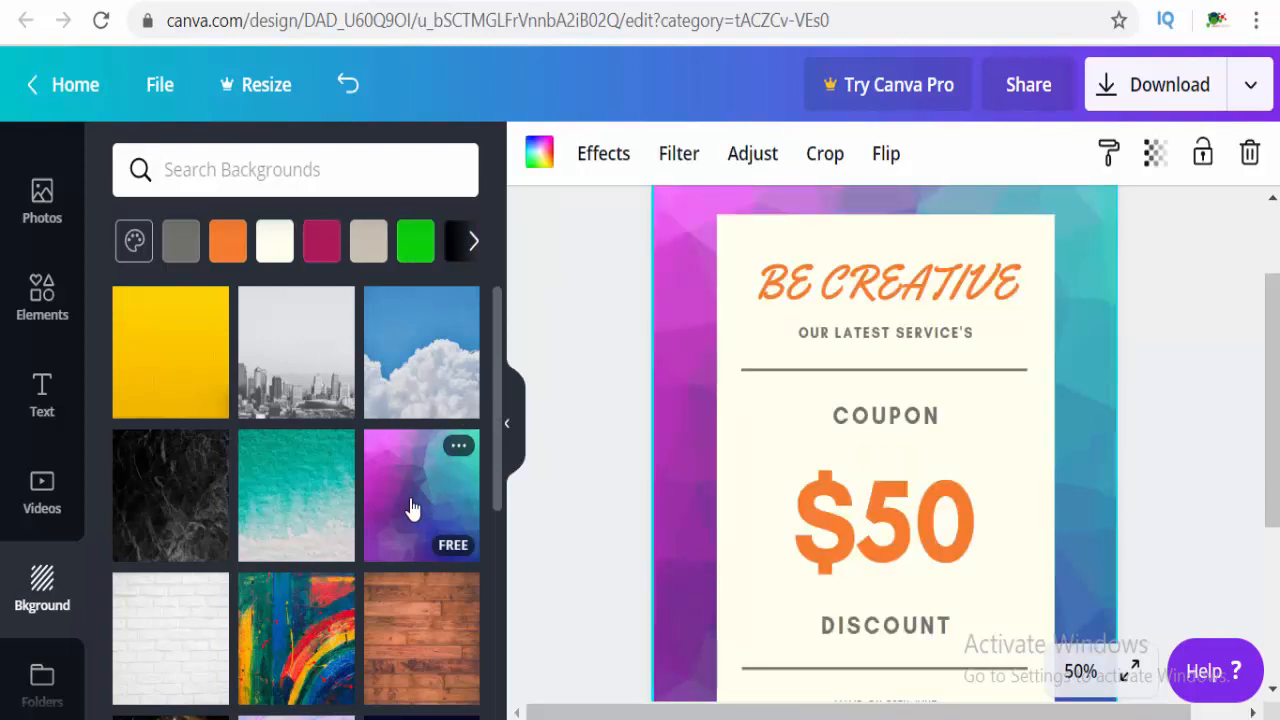
{"action": "left_click", "coordinate": [346, 334]}
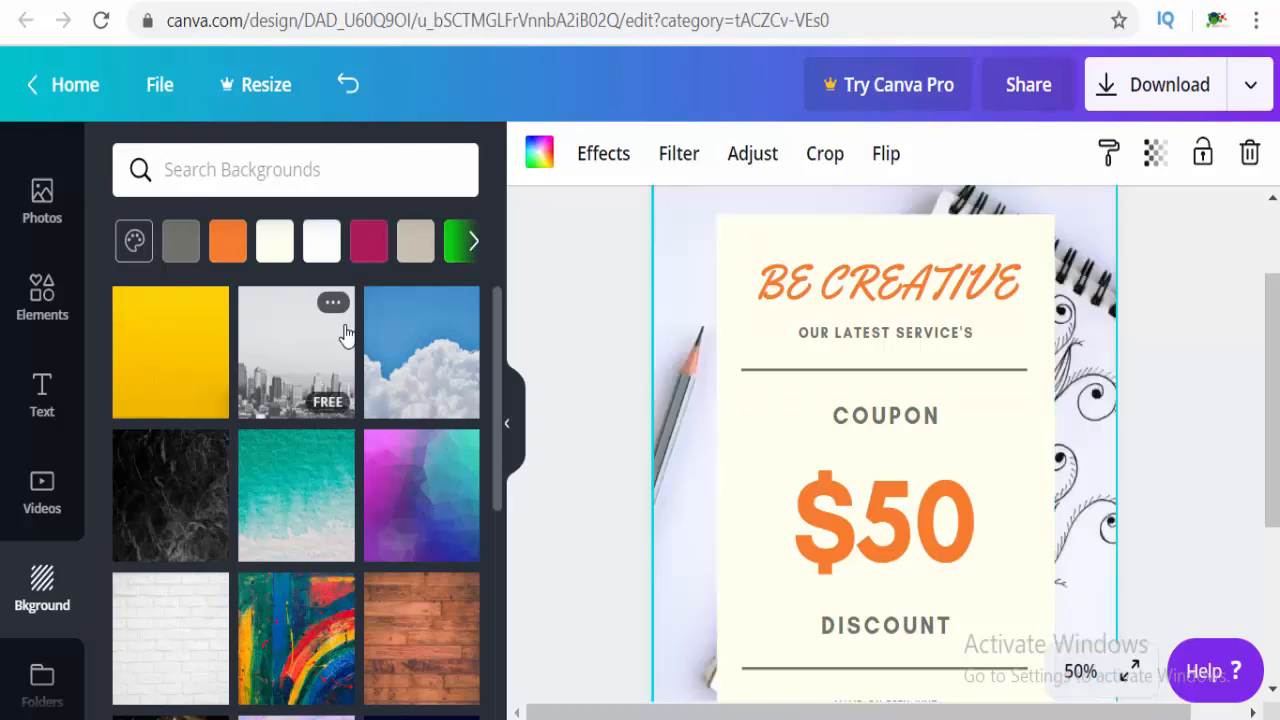
{"action": "left_click", "coordinate": [742, 486]}
{"action": "left_click", "coordinate": [733, 370]}
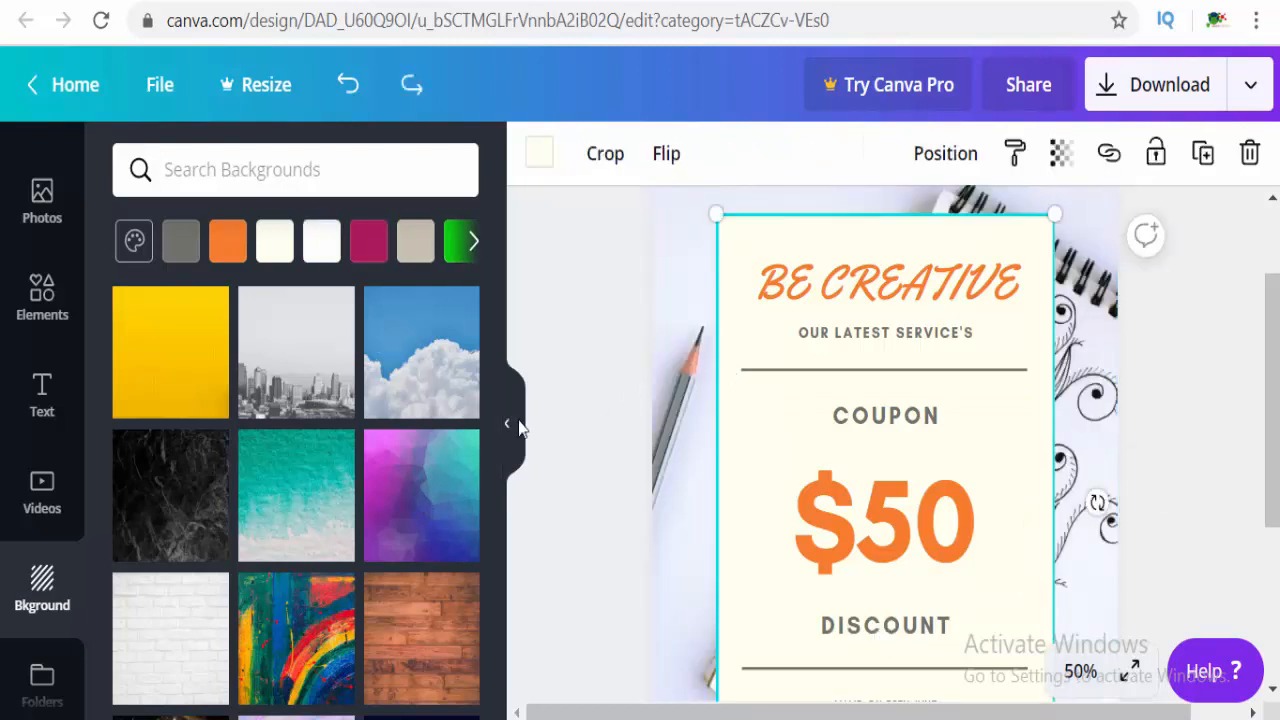
{"action": "left_click", "coordinate": [446, 462]}
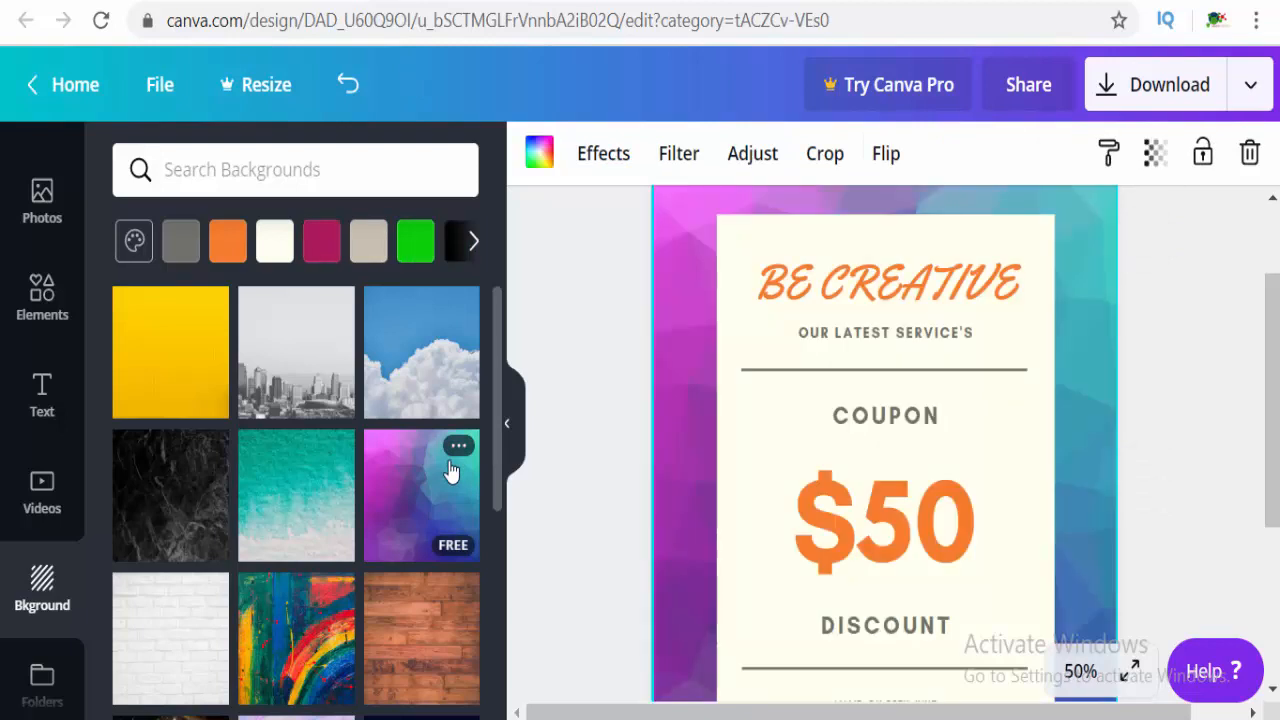
{"action": "key", "text": "ctrl+z"}
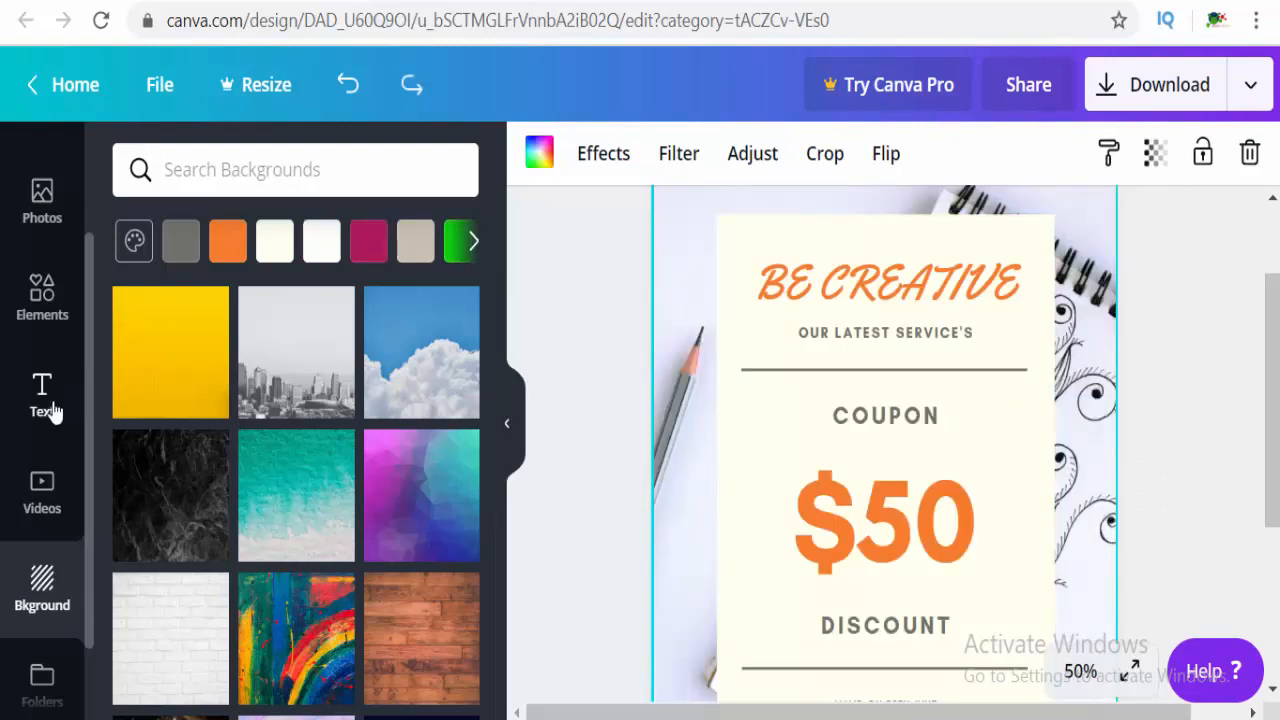
Replace the Computer photo search with a search for "graphic design"
{"action": "left_click", "coordinate": [50, 410]}
{"action": "left_click", "coordinate": [60, 318]}
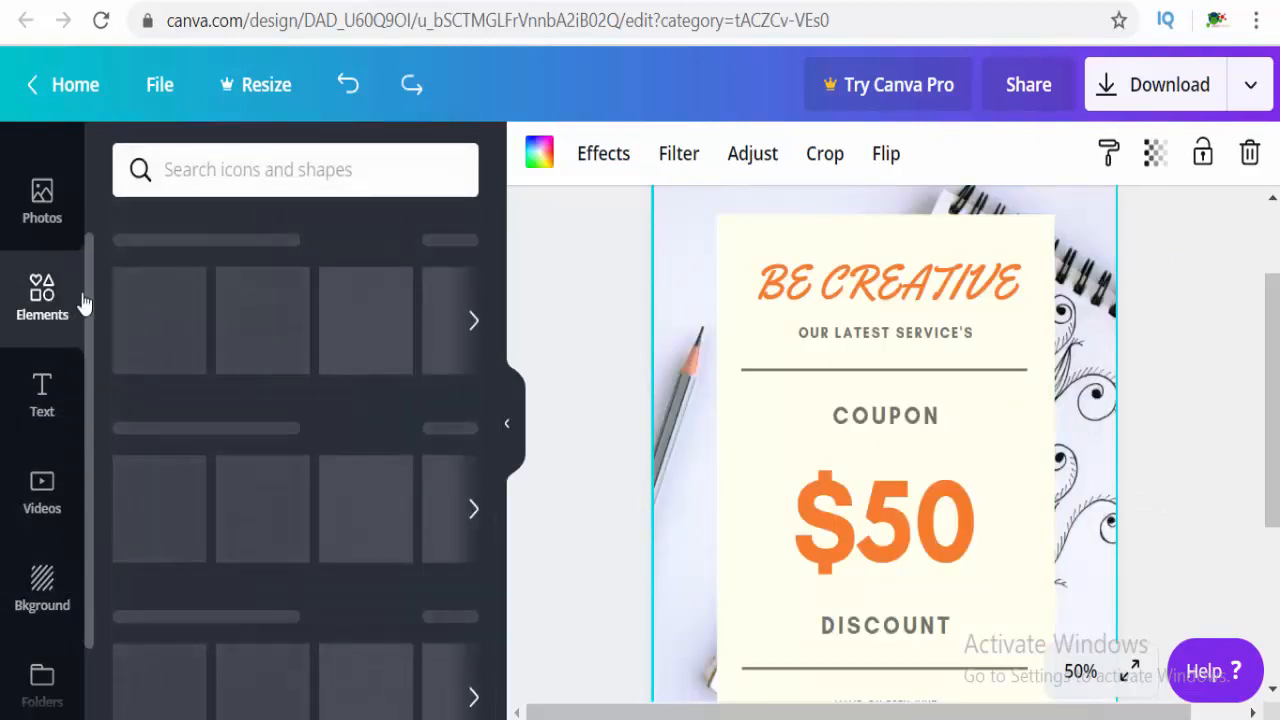
{"action": "left_click", "coordinate": [42, 192]}
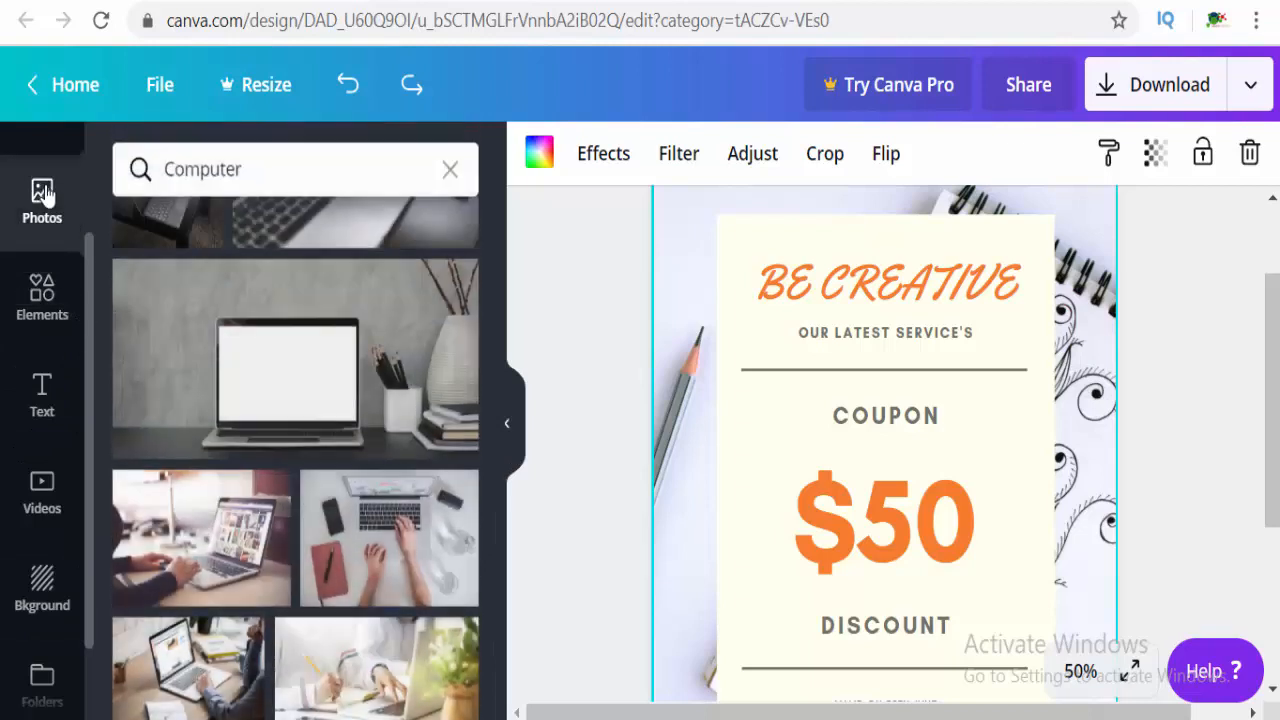
{"action": "left_click", "coordinate": [455, 170]}
{"action": "type", "text": "G"}
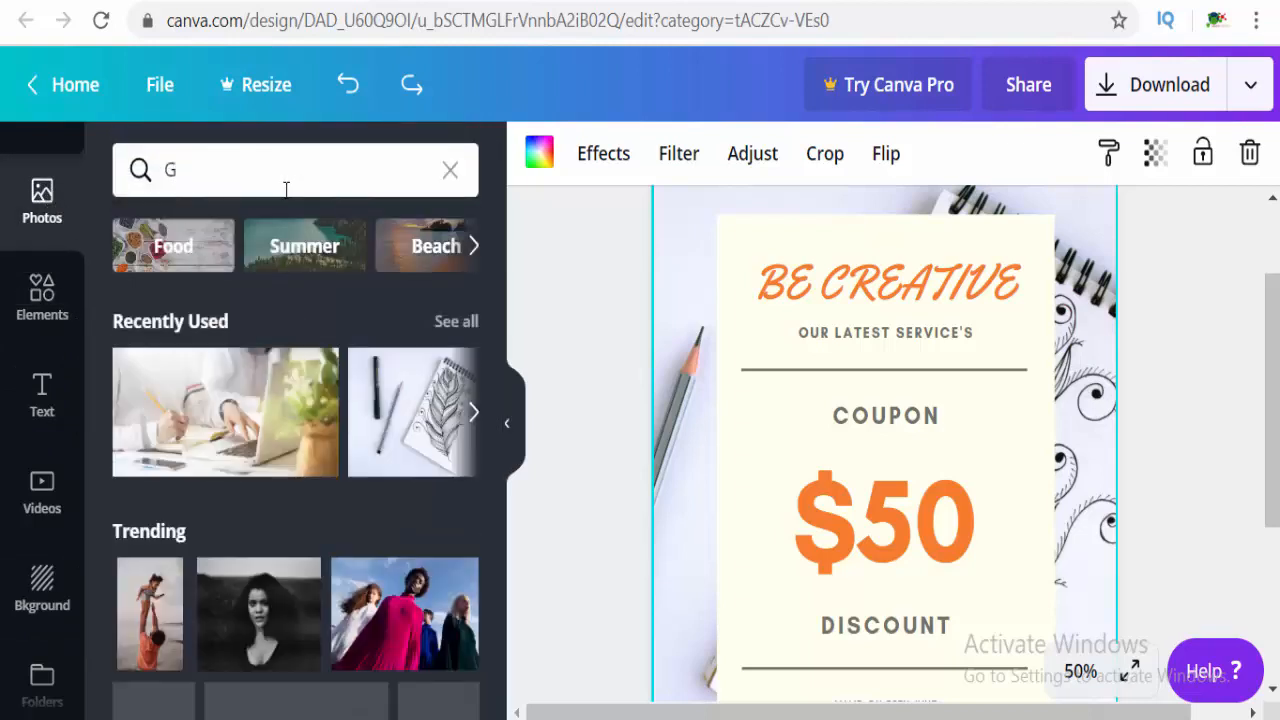
{"action": "key", "text": "BackSpace"}
{"action": "type", "text": "AG"}
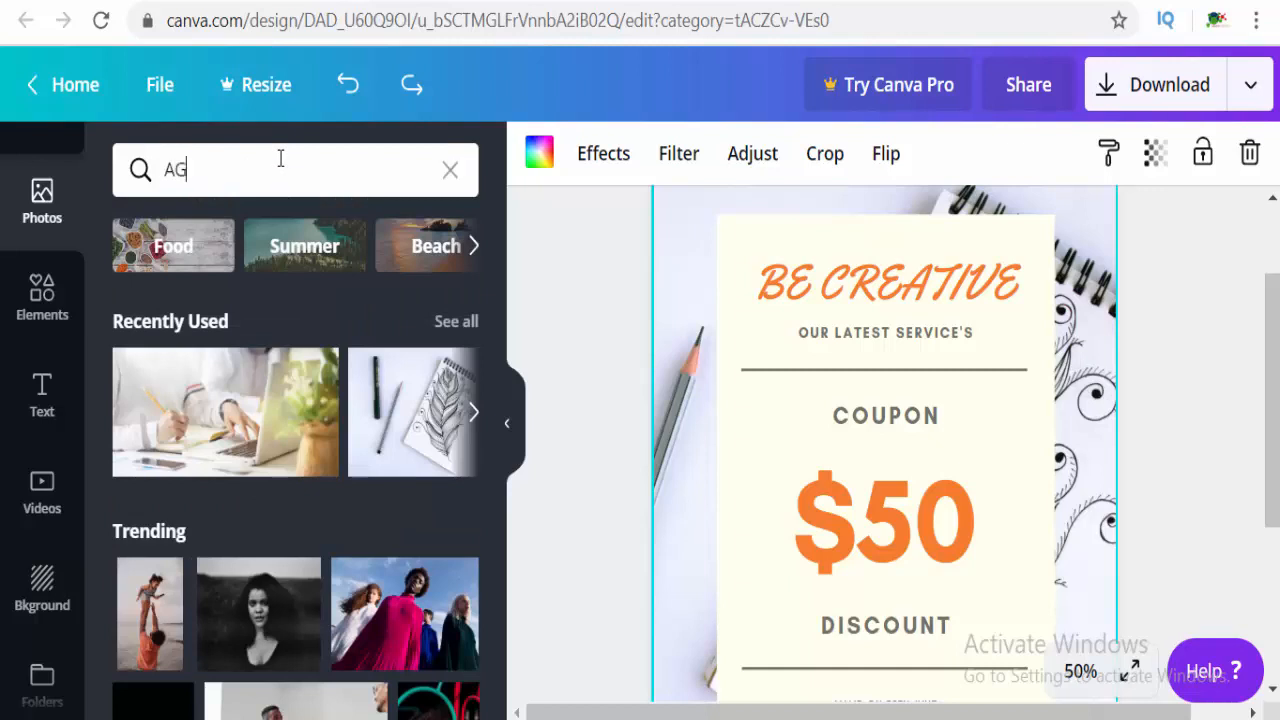
{"action": "key", "text": "BackSpace"}
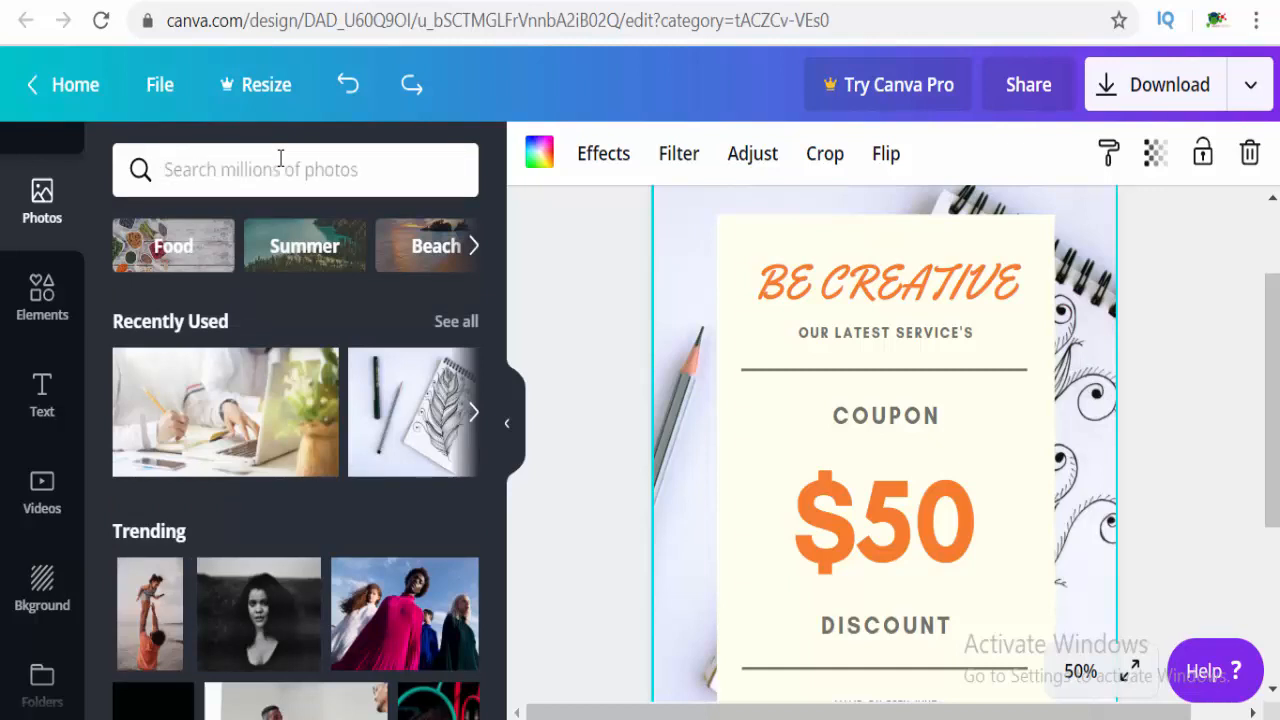
{"action": "type", "text": "gra"}
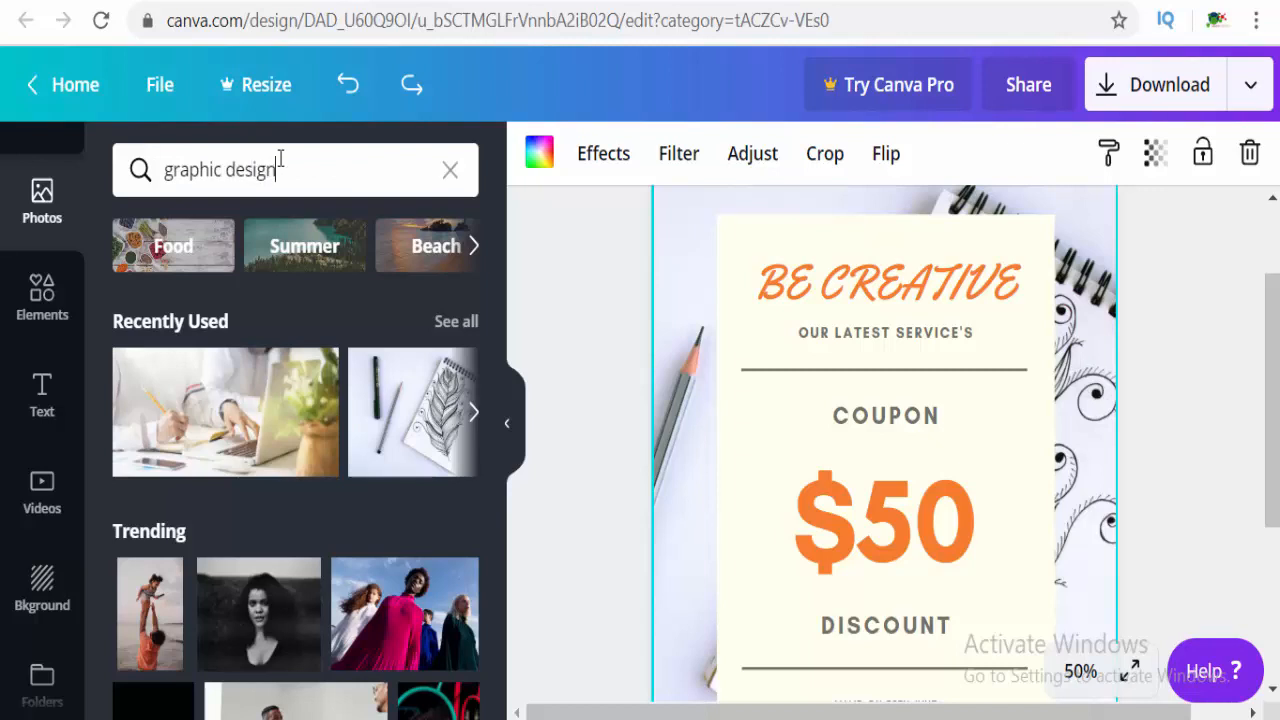
{"action": "type", "text": "phic design"}
{"action": "key", "text": "Return"}
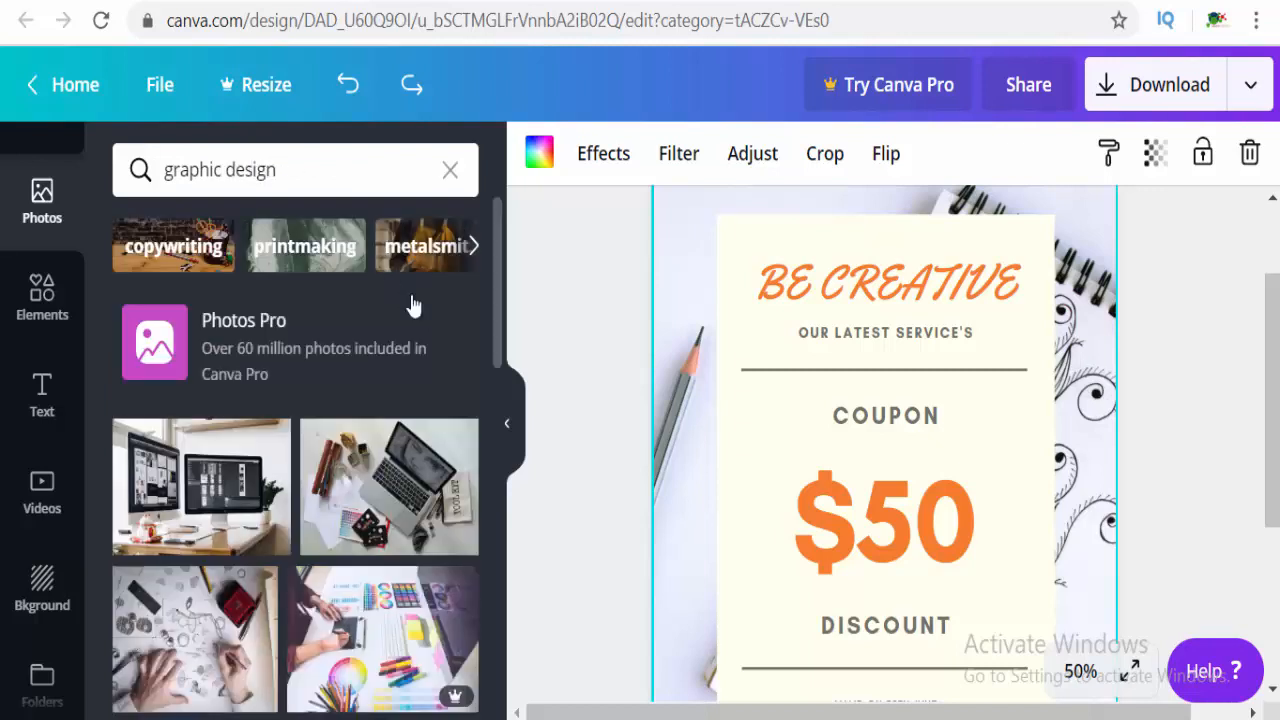
Look through the related topics for graphic design and switch the photo search to the suggested "creative" topic
{"action": "left_click", "coordinate": [474, 247]}
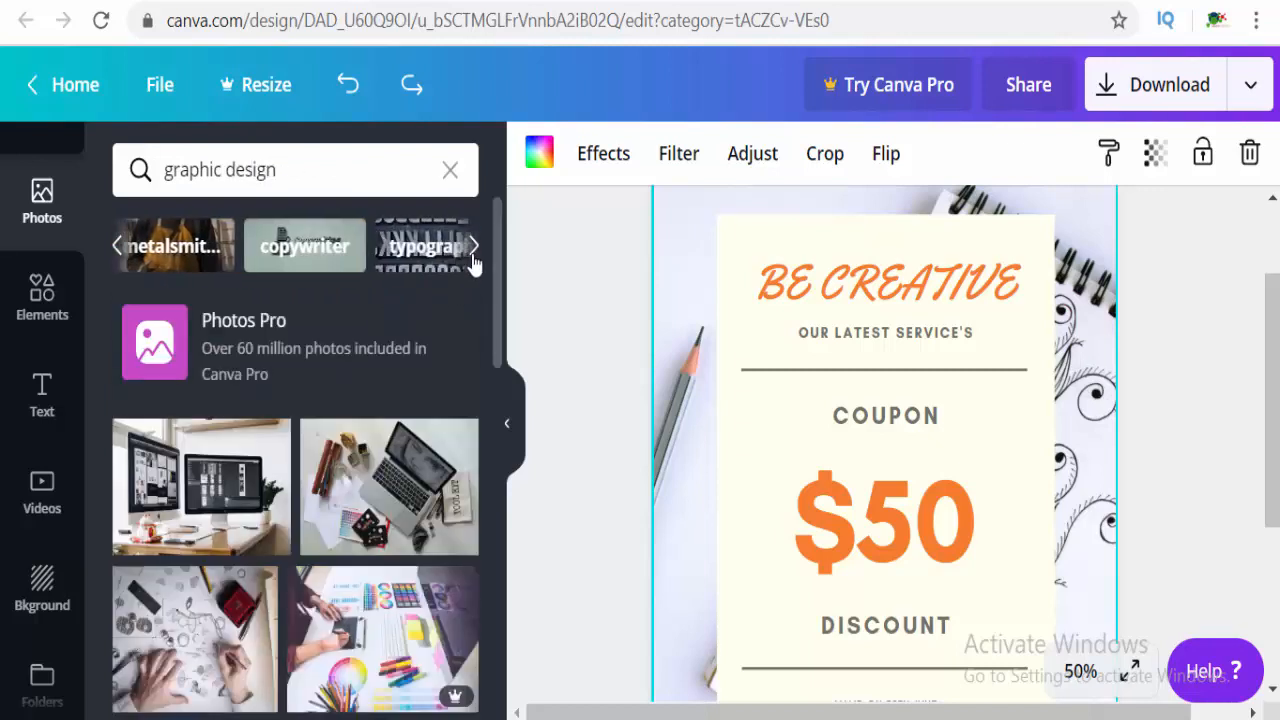
{"action": "left_click", "coordinate": [474, 256]}
{"action": "left_click", "coordinate": [474, 256]}
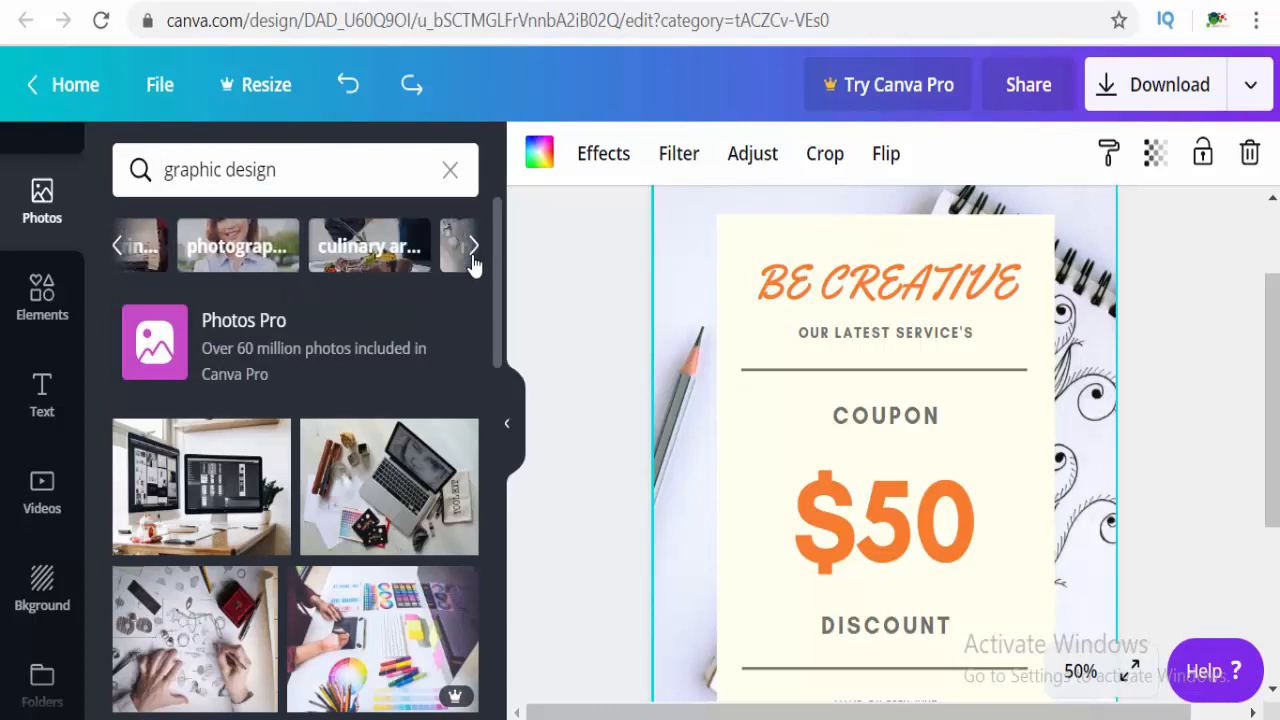
{"action": "left_click", "coordinate": [473, 256]}
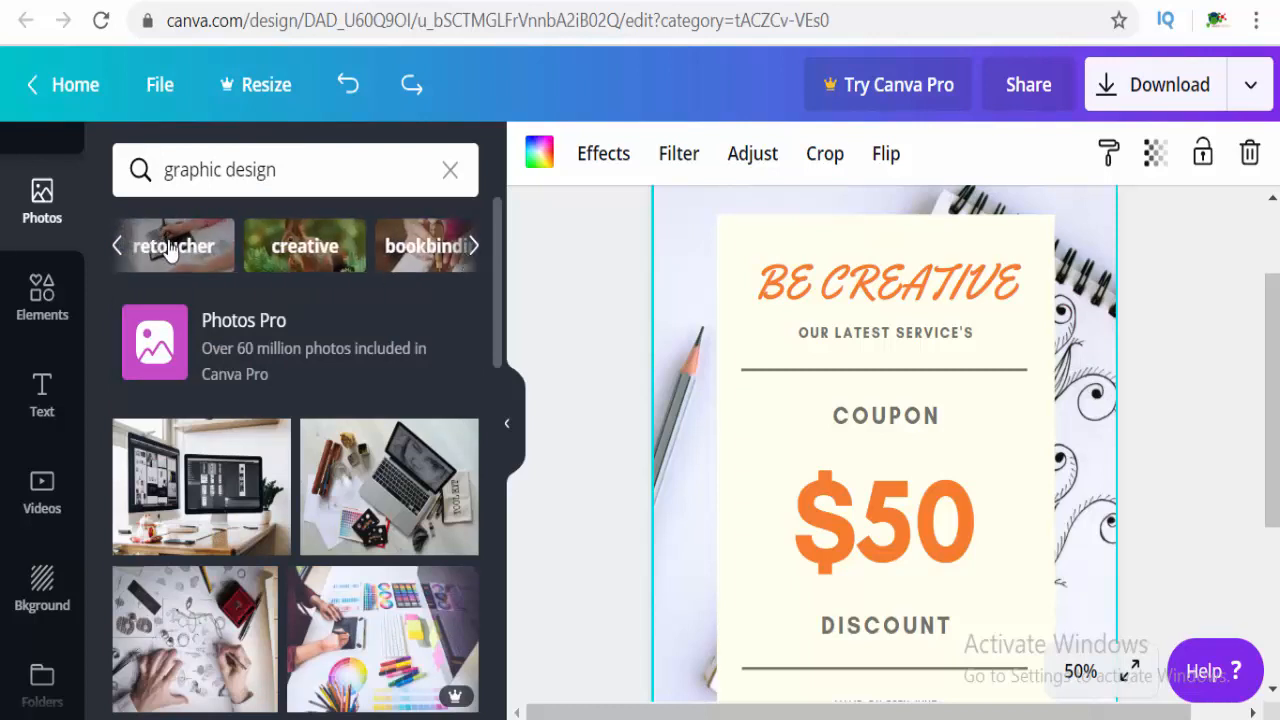
{"action": "left_click", "coordinate": [295, 249]}
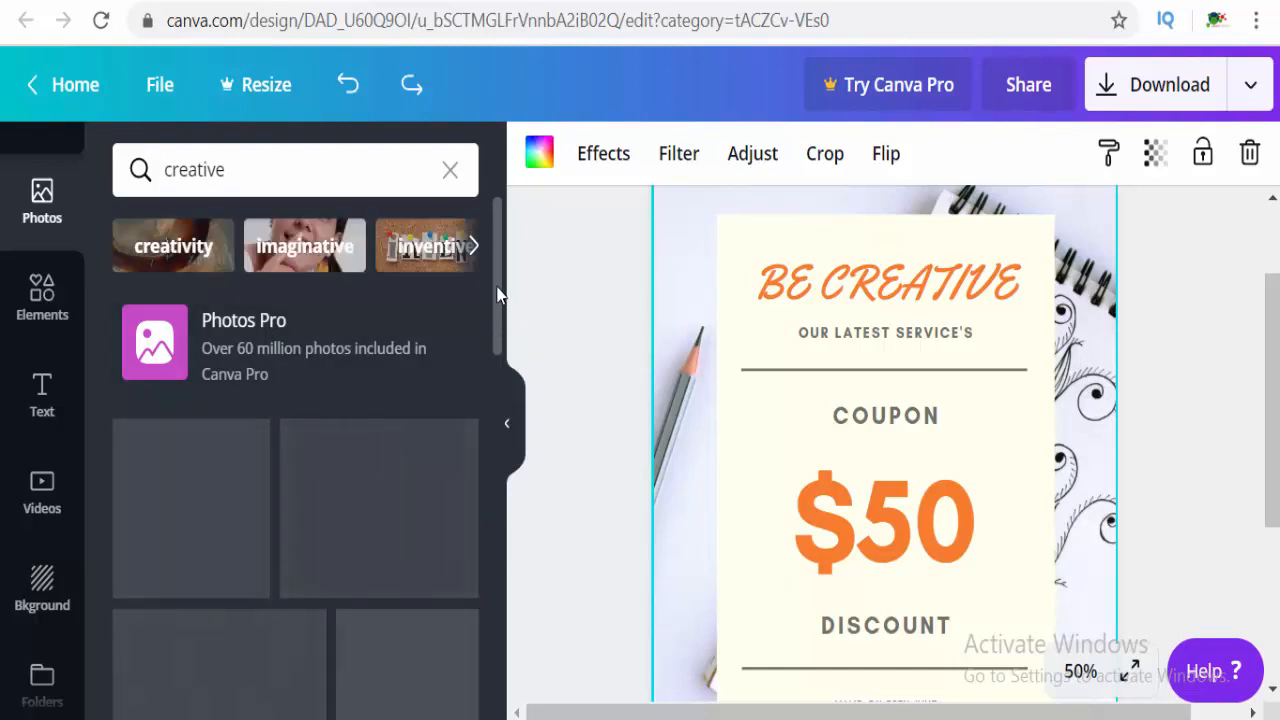
Add the photo of yellow pencils on rainbow stripes behind the coupon text and extend it up to the cream panel's upper edge
{"action": "left_click_drag", "start_coordinate": [500, 291], "coordinate": [464, 338]}
{"action": "scroll", "coordinate": [464, 335], "scroll_direction": "down", "scroll_amount": 2}
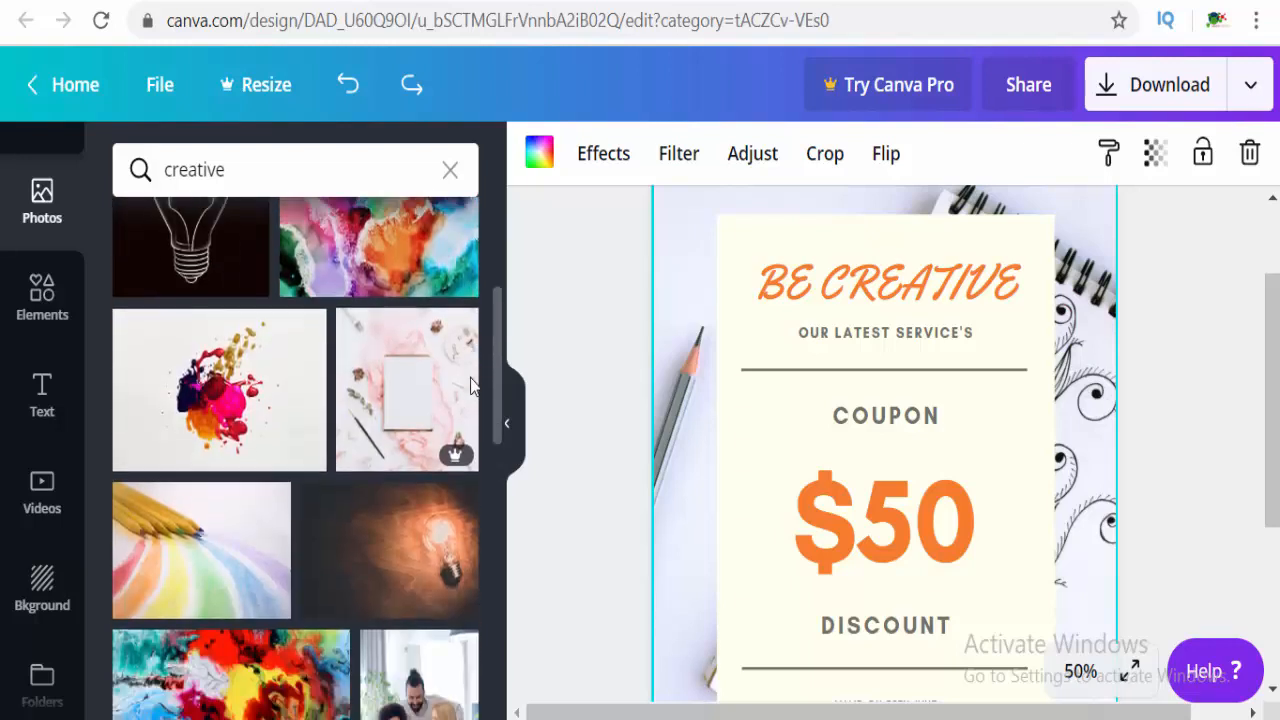
{"action": "left_click", "coordinate": [220, 577]}
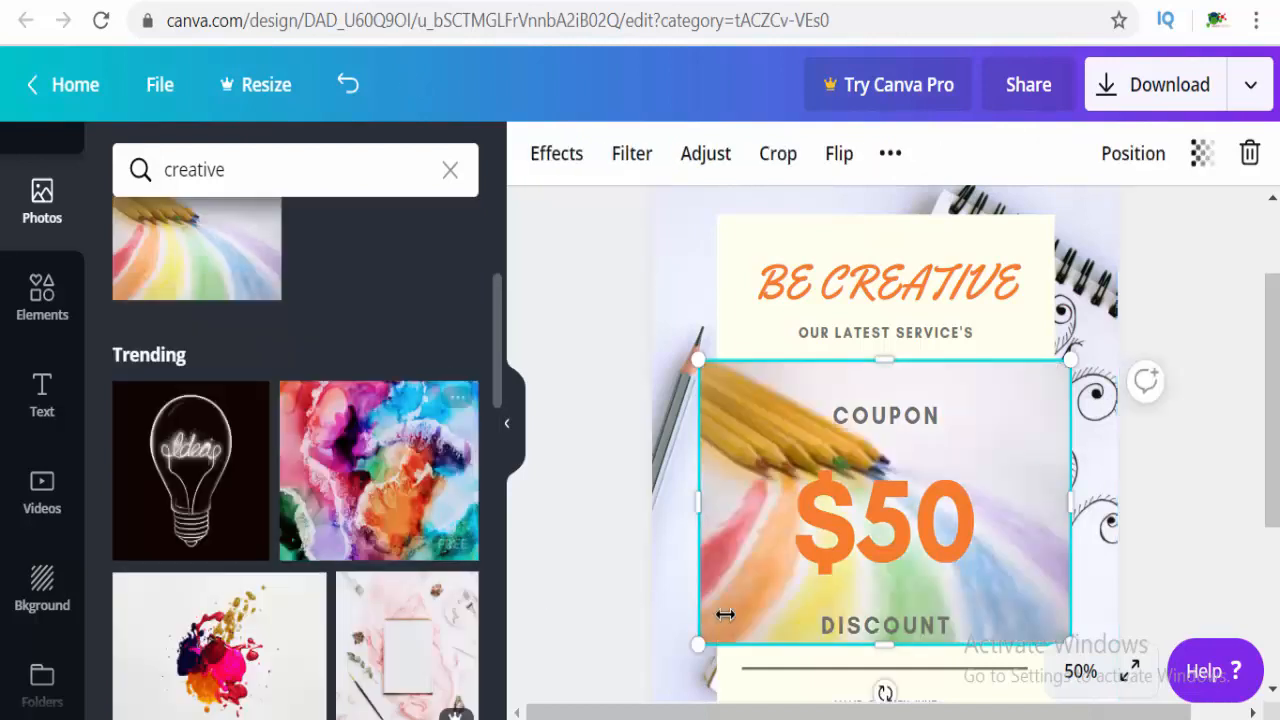
{"action": "mouse_move", "coordinate": [883, 354]}
{"action": "left_mouse_down"}
{"action": "mouse_move", "coordinate": [892, 165]}
{"action": "mouse_move", "coordinate": [892, 217]}
{"action": "left_mouse_up"}
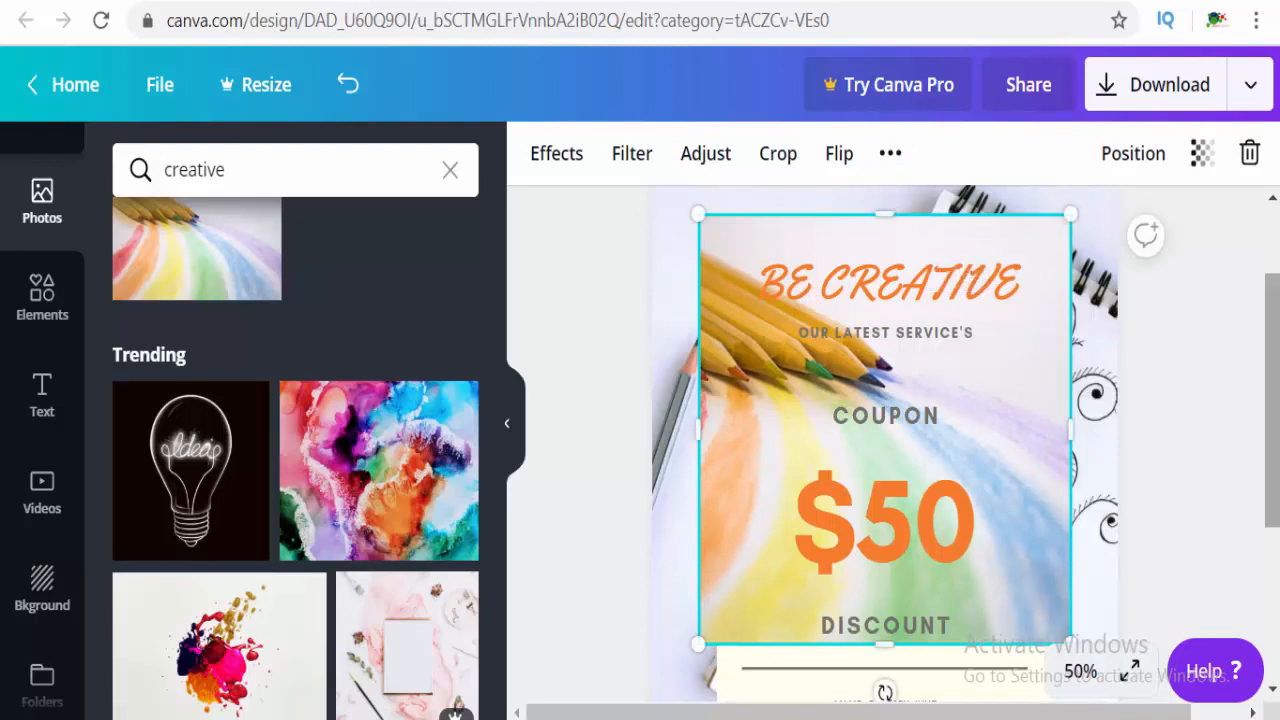
Extend the pencil photo down to the cream panel's lower edge and trim both its sides to the panel's width
{"action": "scroll", "coordinate": [1270, 555], "scroll_direction": "down", "scroll_amount": 3}
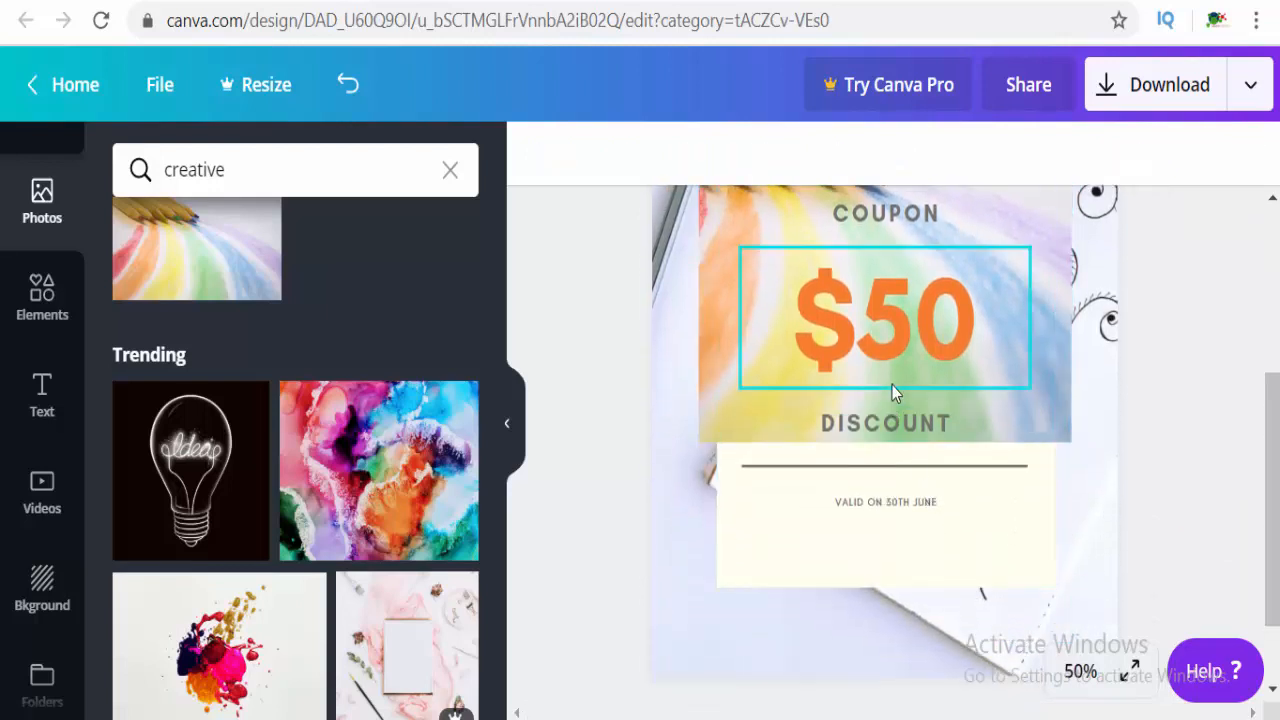
{"action": "left_click", "coordinate": [1052, 405]}
{"action": "left_click_drag", "start_coordinate": [883, 441], "coordinate": [891, 583]}
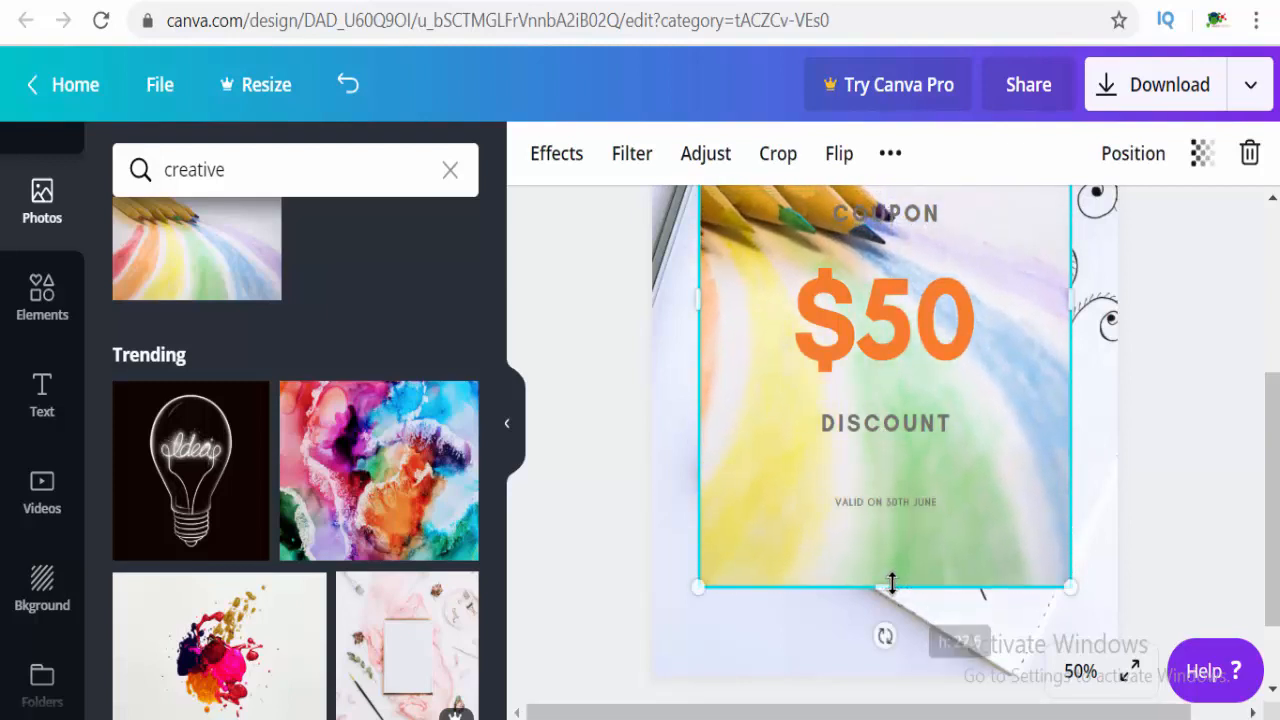
{"action": "left_click_drag", "start_coordinate": [695, 297], "coordinate": [716, 296]}
{"action": "left_click_drag", "start_coordinate": [1066, 305], "coordinate": [1061, 302]}
Change the color of the DISCOUNT text to black
{"action": "left_click", "coordinate": [890, 428]}
{"action": "left_click", "coordinate": [835, 153]}
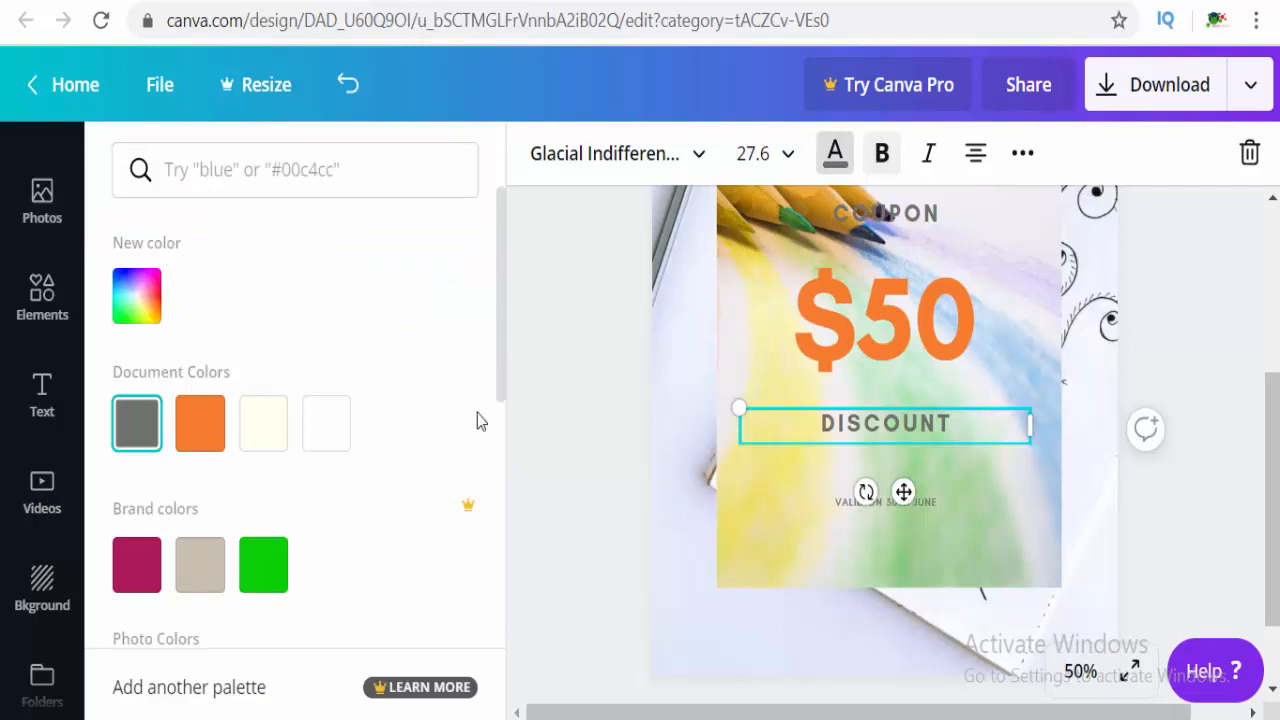
{"action": "scroll", "coordinate": [400, 422], "scroll_direction": "down", "scroll_amount": 3}
{"action": "left_click", "coordinate": [450, 355]}
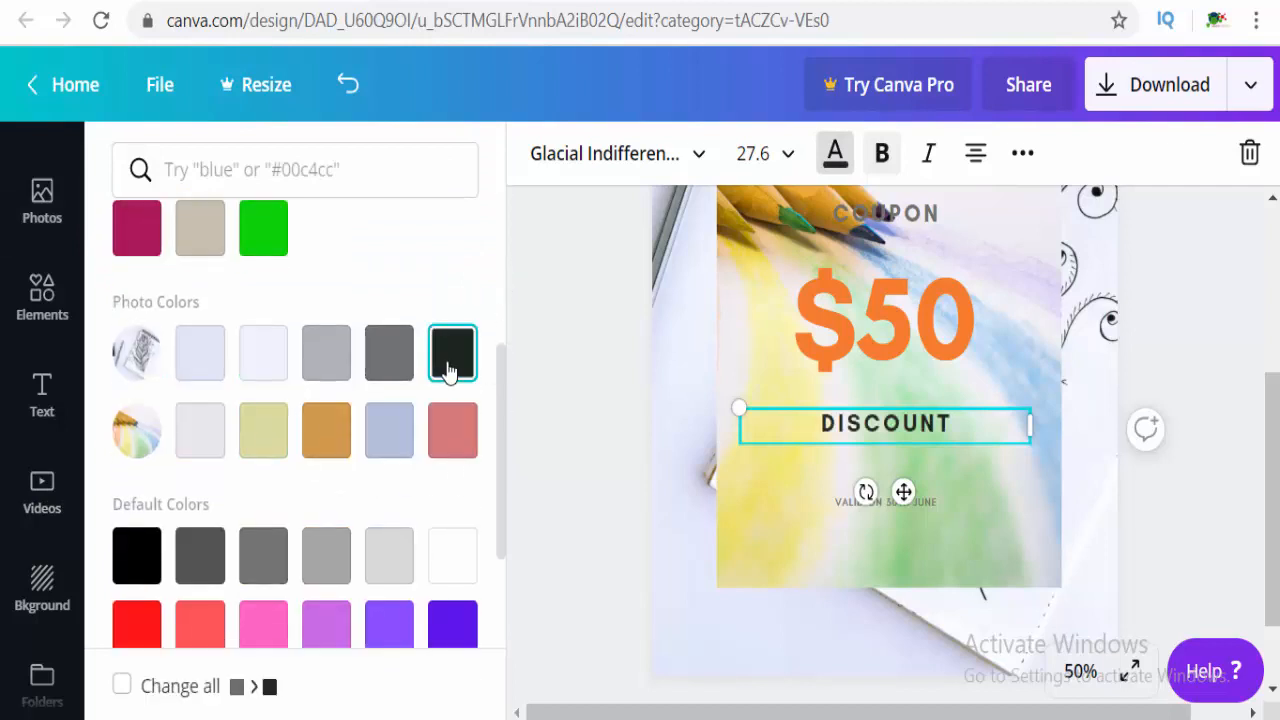
{"action": "left_click", "coordinate": [136, 577]}
Recolor the COUPON text and the VALID ON 30TH JUNE line black
{"action": "left_click", "coordinate": [928, 220]}
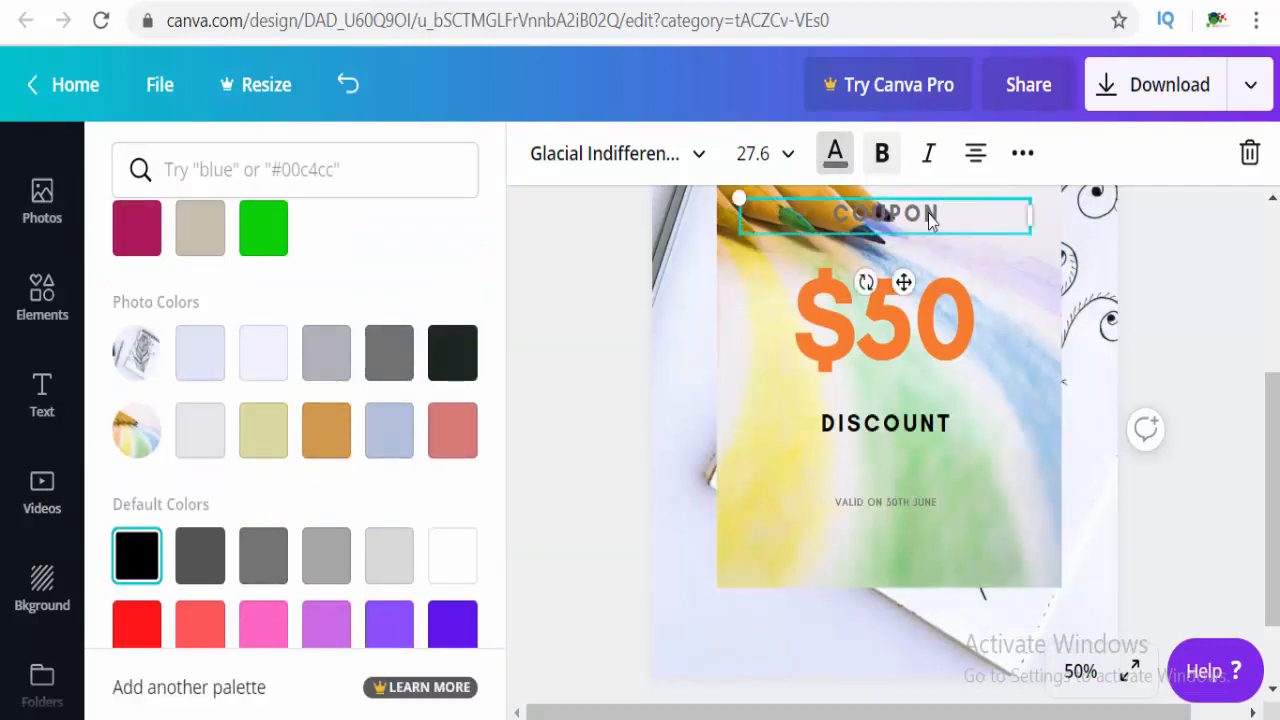
{"action": "left_click", "coordinate": [144, 557]}
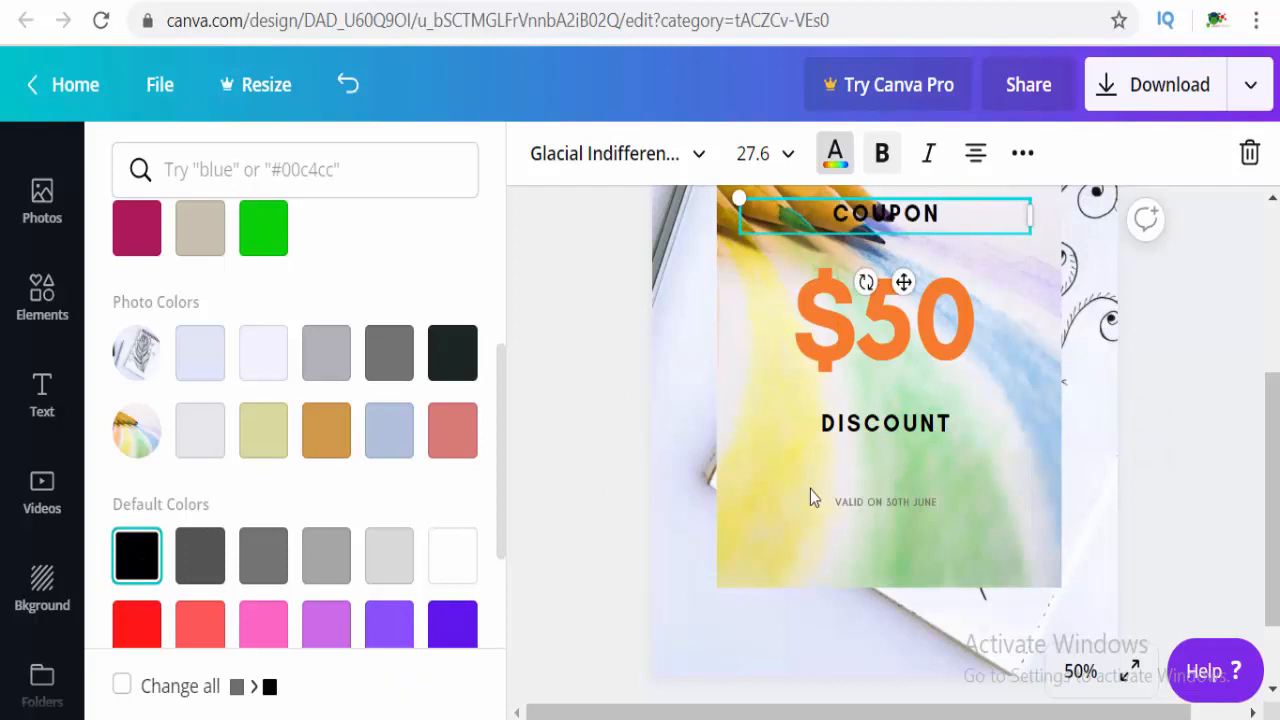
{"action": "left_click", "coordinate": [910, 502]}
{"action": "left_click", "coordinate": [157, 557]}
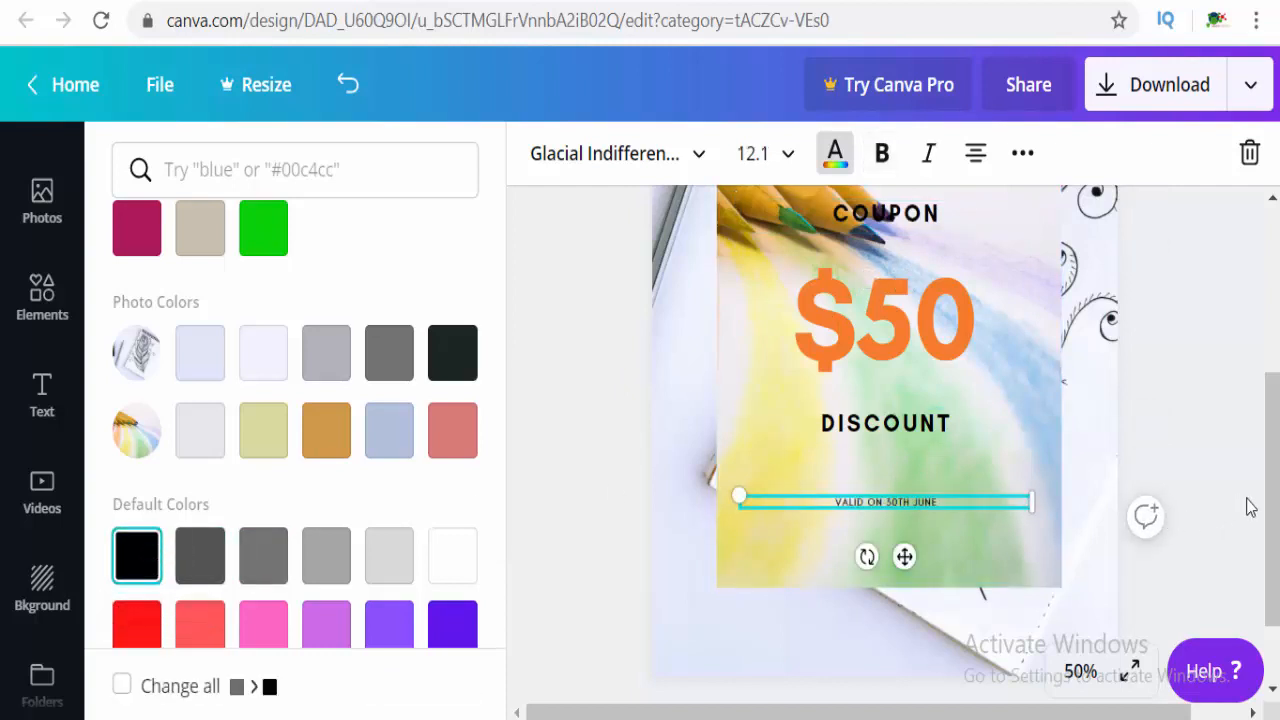
Set the OUR LATEST SERVICE'S subheading below the title to black and close the color choices
{"action": "scroll", "coordinate": [1270, 500], "scroll_direction": "up", "scroll_amount": 3}
{"action": "left_click", "coordinate": [958, 383]}
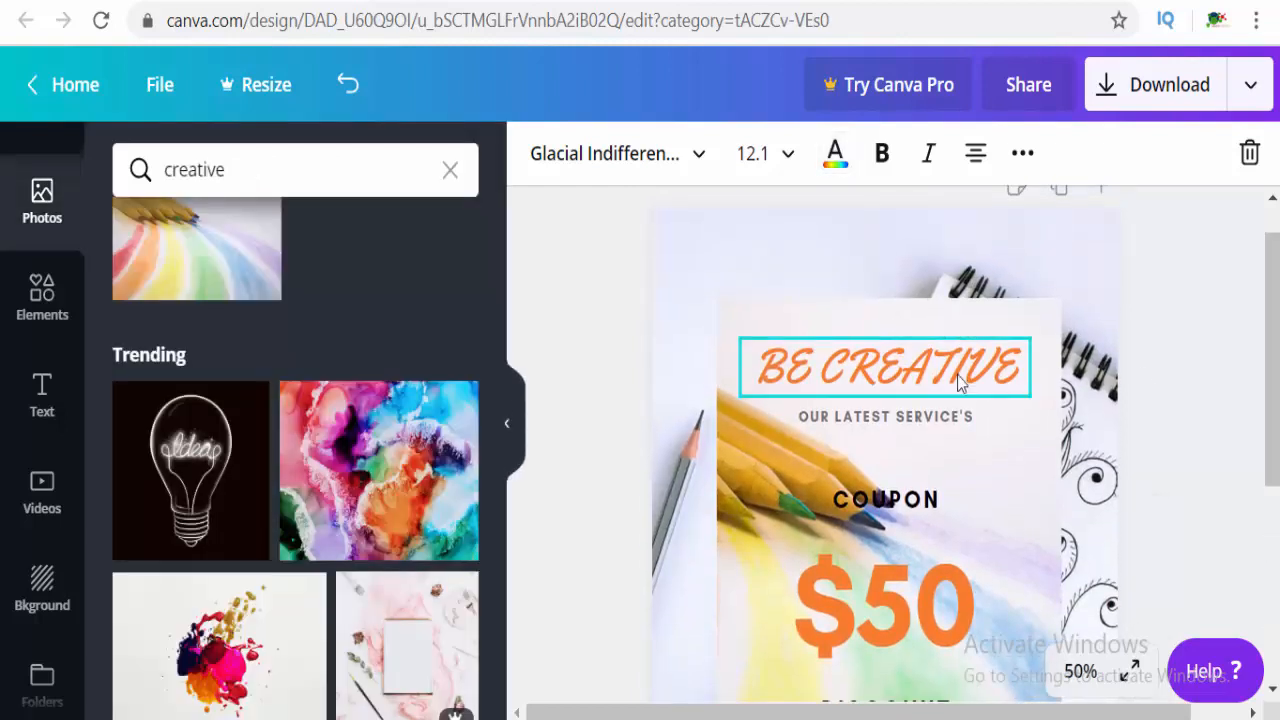
{"action": "left_click", "coordinate": [940, 418]}
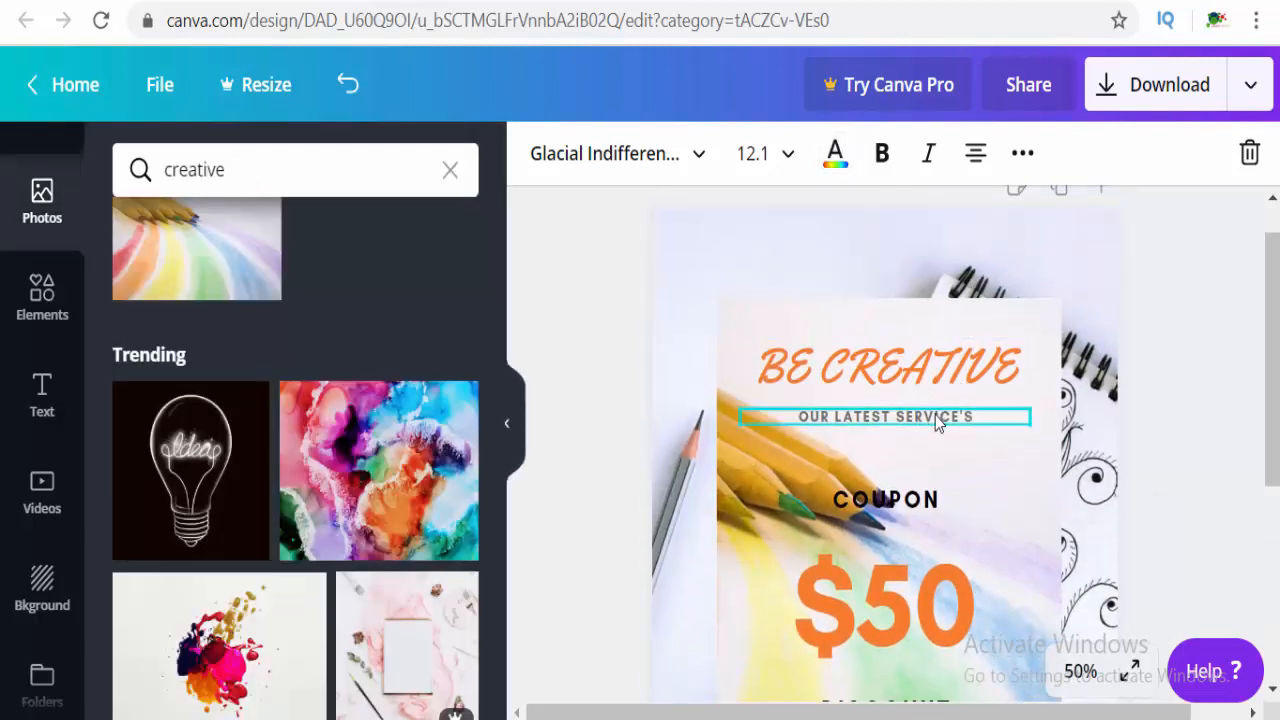
{"action": "left_click", "coordinate": [835, 158]}
{"action": "left_click", "coordinate": [143, 436]}
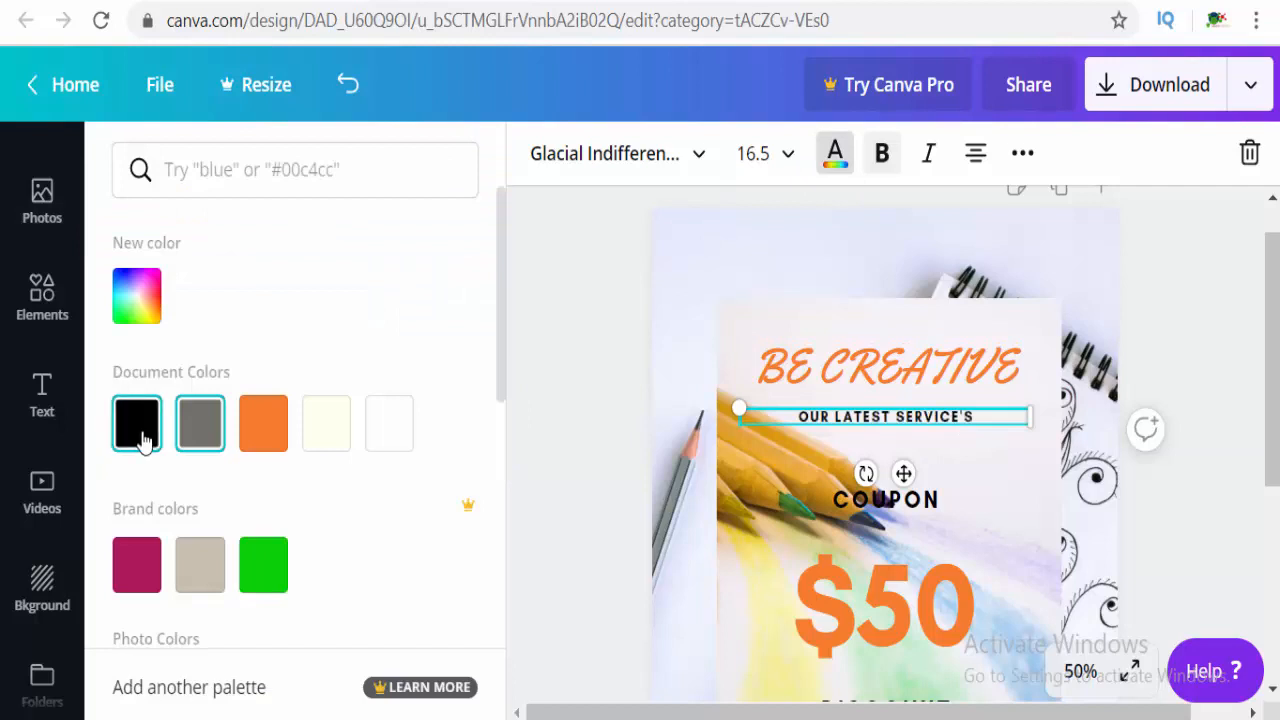
{"action": "left_click", "coordinate": [1206, 312]}
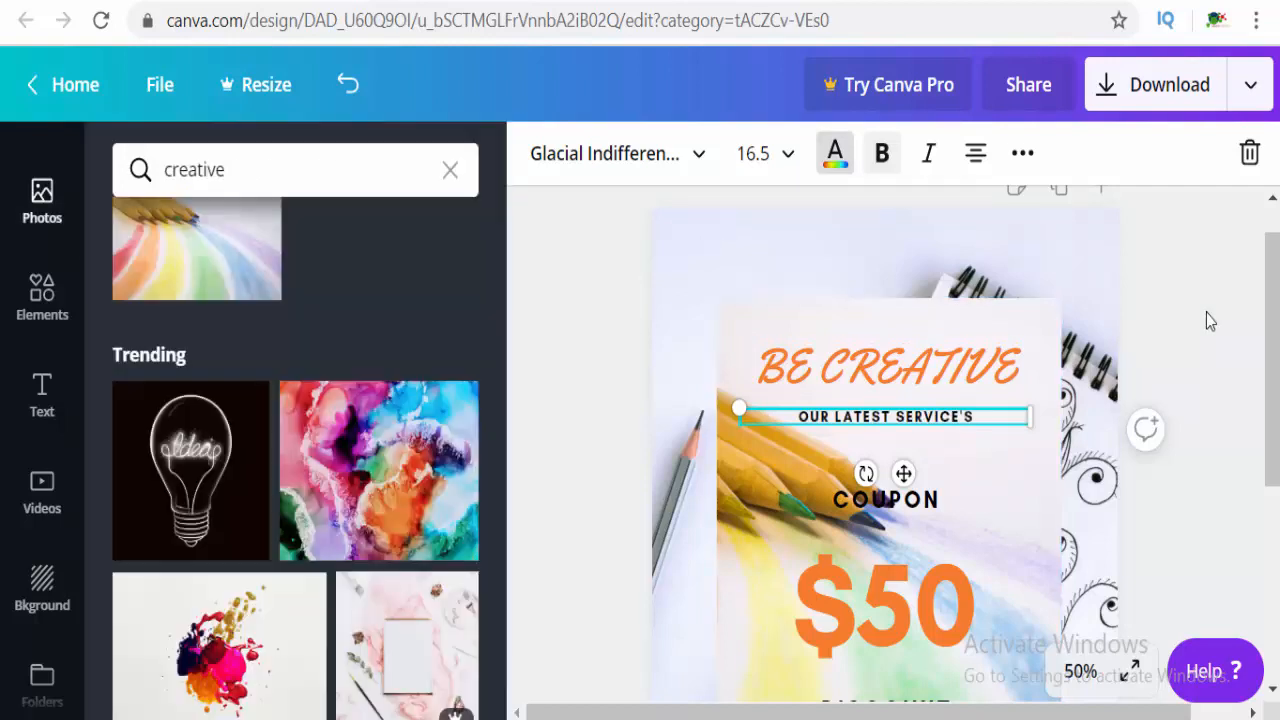
Download the finished coupon with PNG as the file type
{"action": "left_click", "coordinate": [1172, 68]}
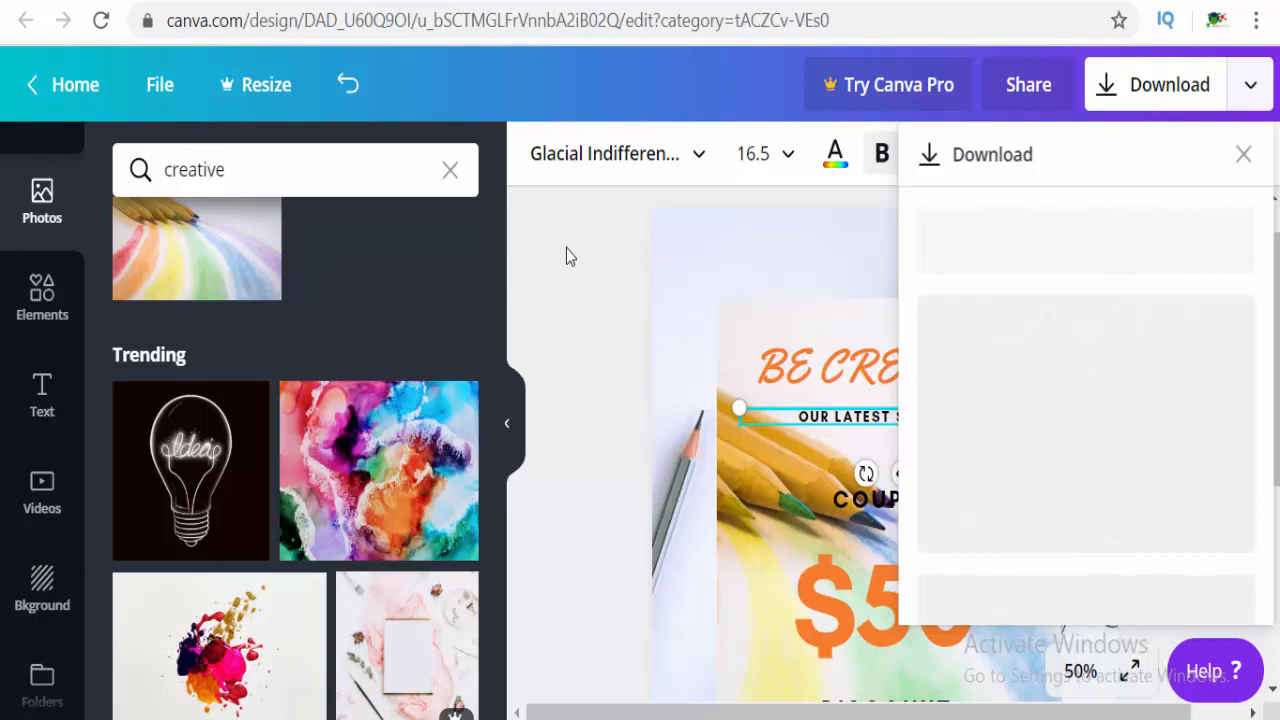
{"action": "left_click", "coordinate": [566, 256]}
{"action": "left_click", "coordinate": [1188, 104]}
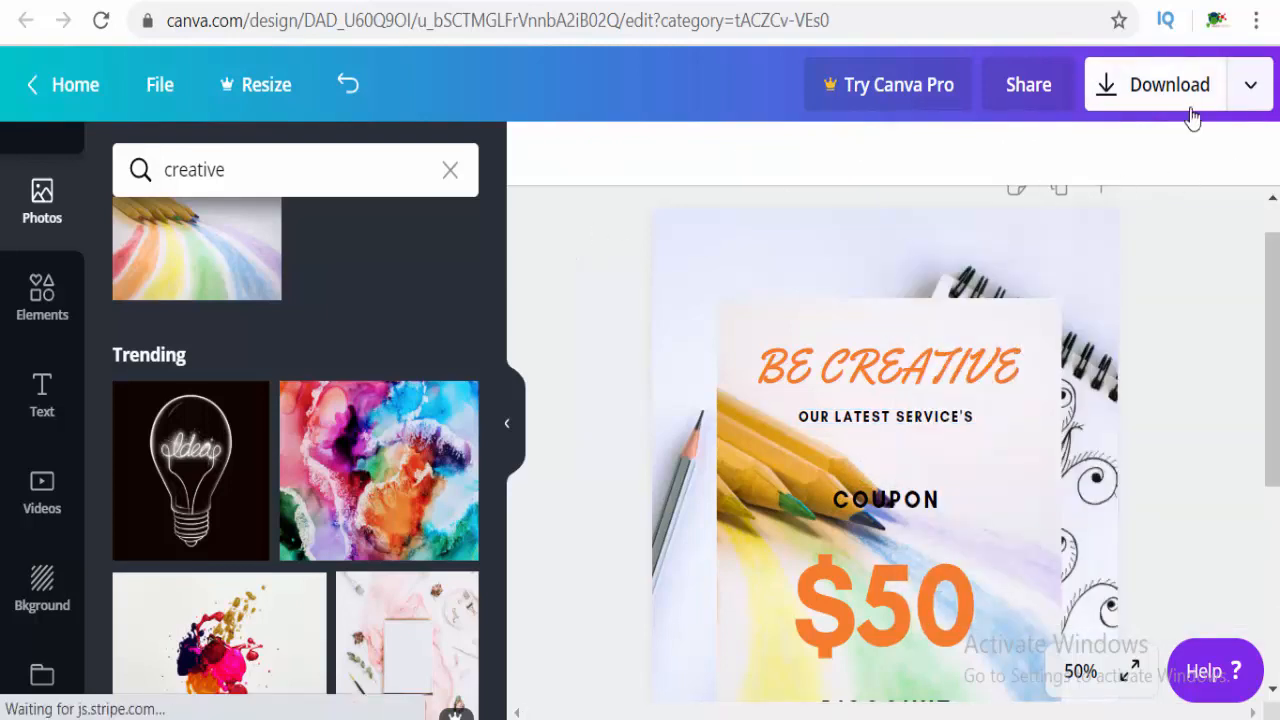
{"action": "left_click", "coordinate": [1108, 290]}
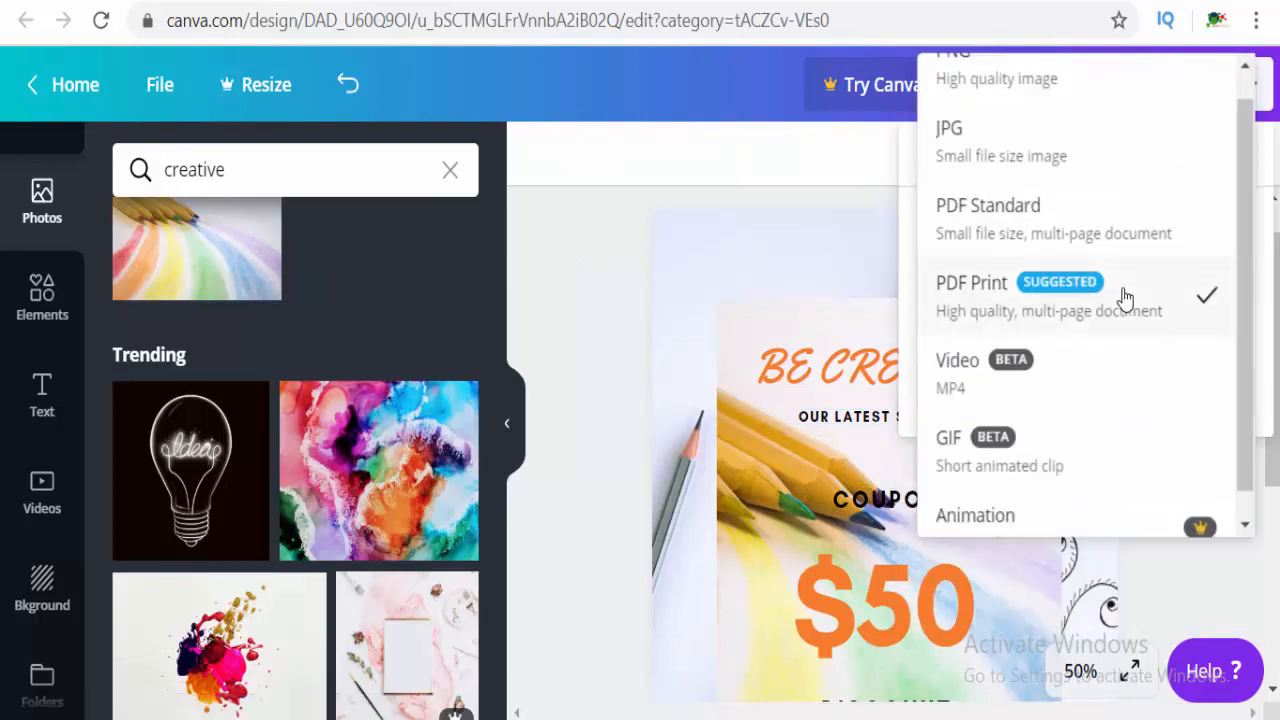
{"action": "left_click", "coordinate": [1119, 100]}
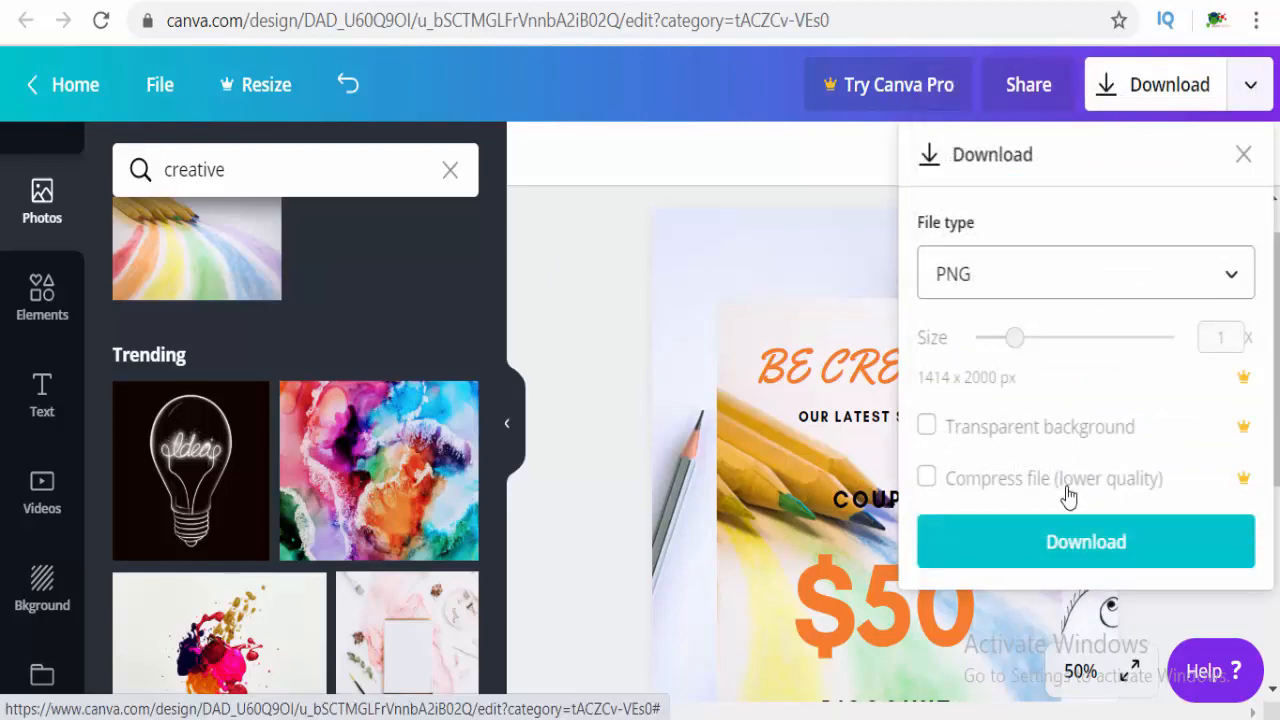
{"action": "left_click", "coordinate": [1069, 546]}
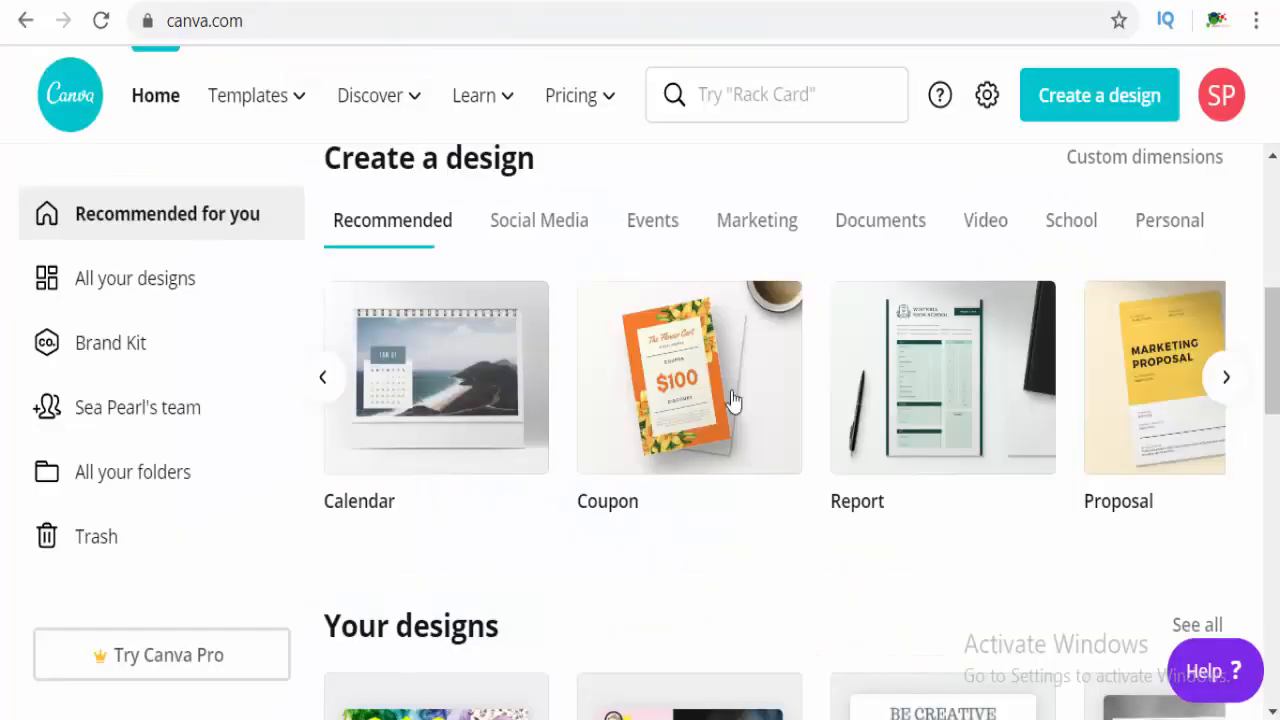
Start a new Report design and save the downloaded BE CREATIVE PNG to the Desktop
{"action": "left_click", "coordinate": [900, 413]}
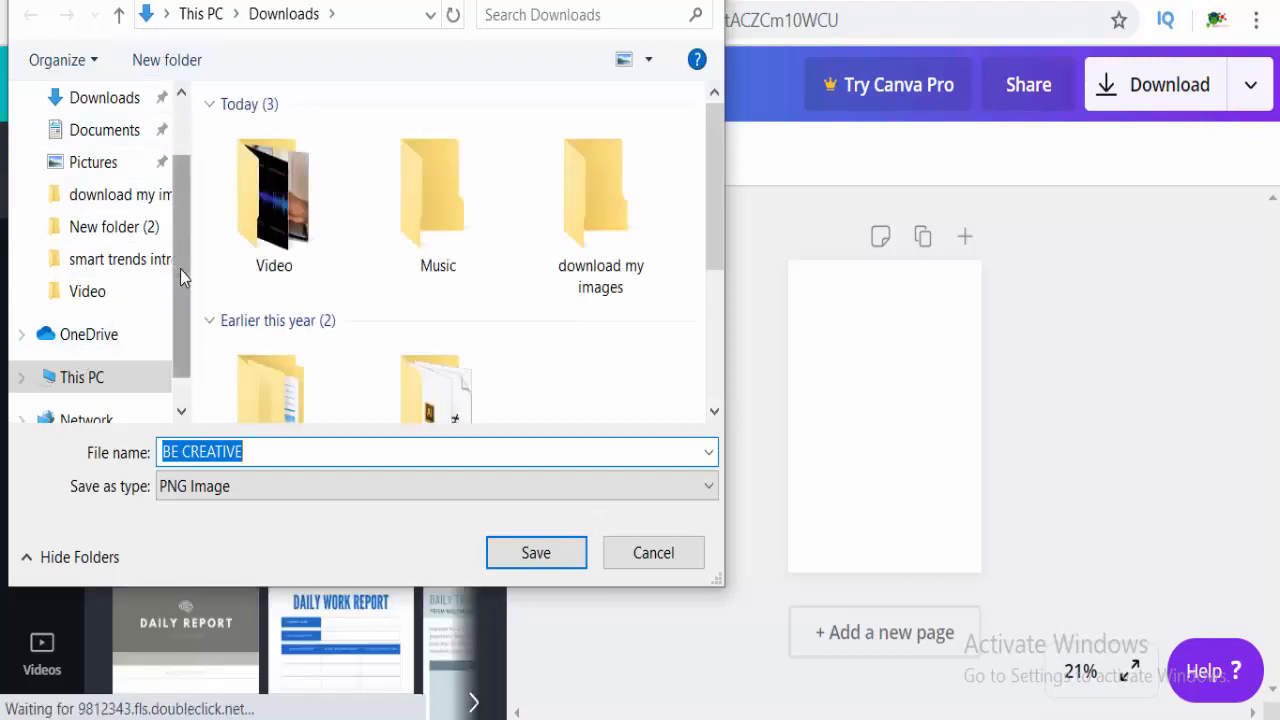
{"action": "left_click", "coordinate": [181, 93]}
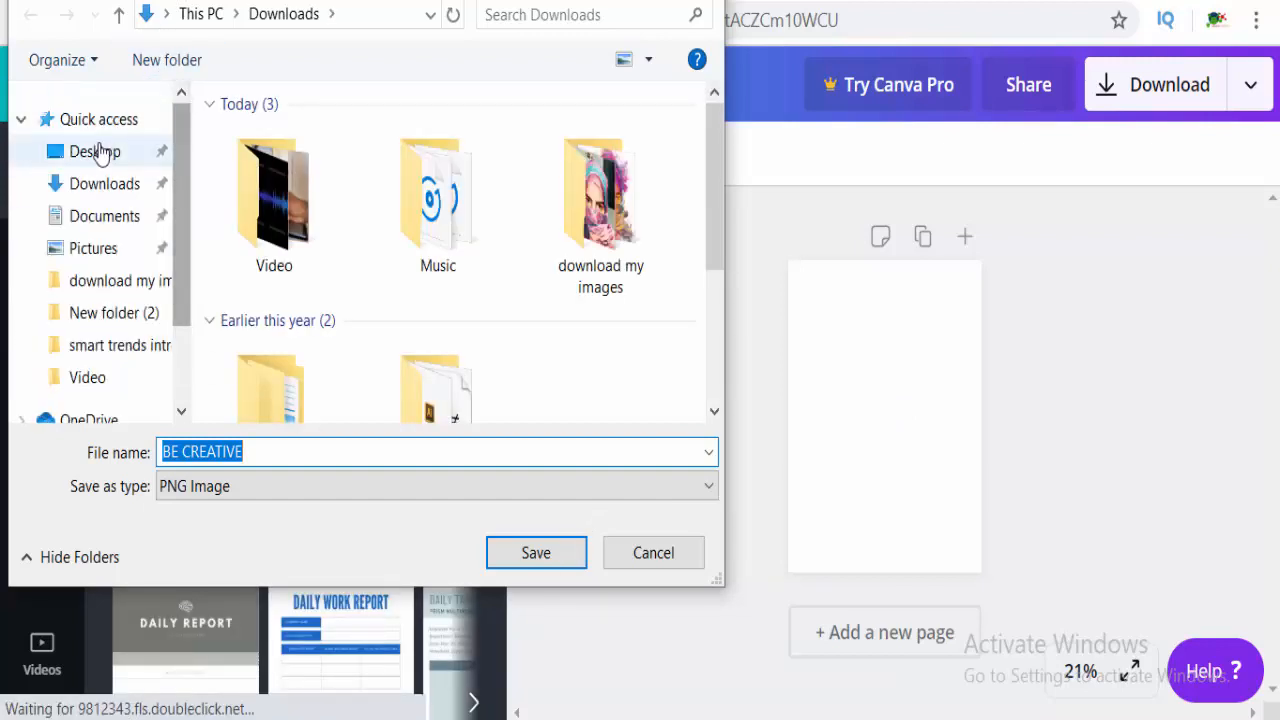
{"action": "left_click", "coordinate": [94, 151]}
{"action": "left_click", "coordinate": [540, 556]}
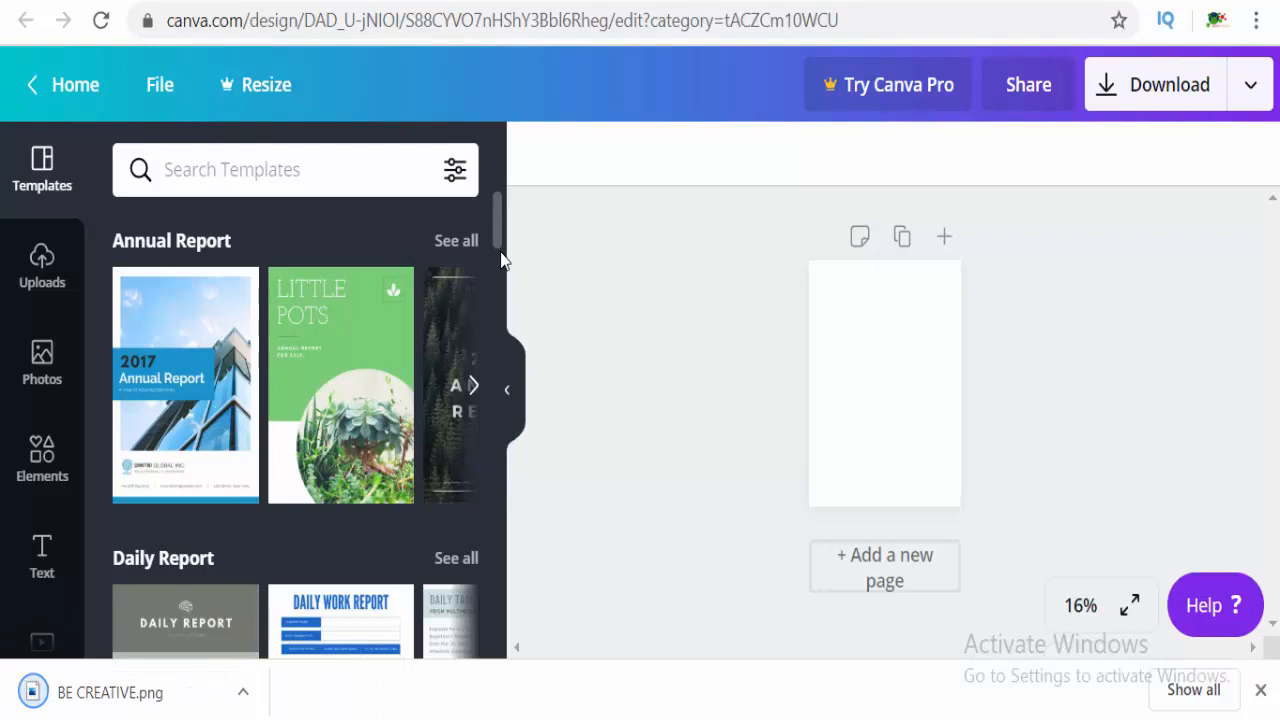
Look through the report template categories and show all Daily Report templates
{"action": "scroll", "coordinate": [503, 260], "scroll_direction": "down", "scroll_amount": 5}
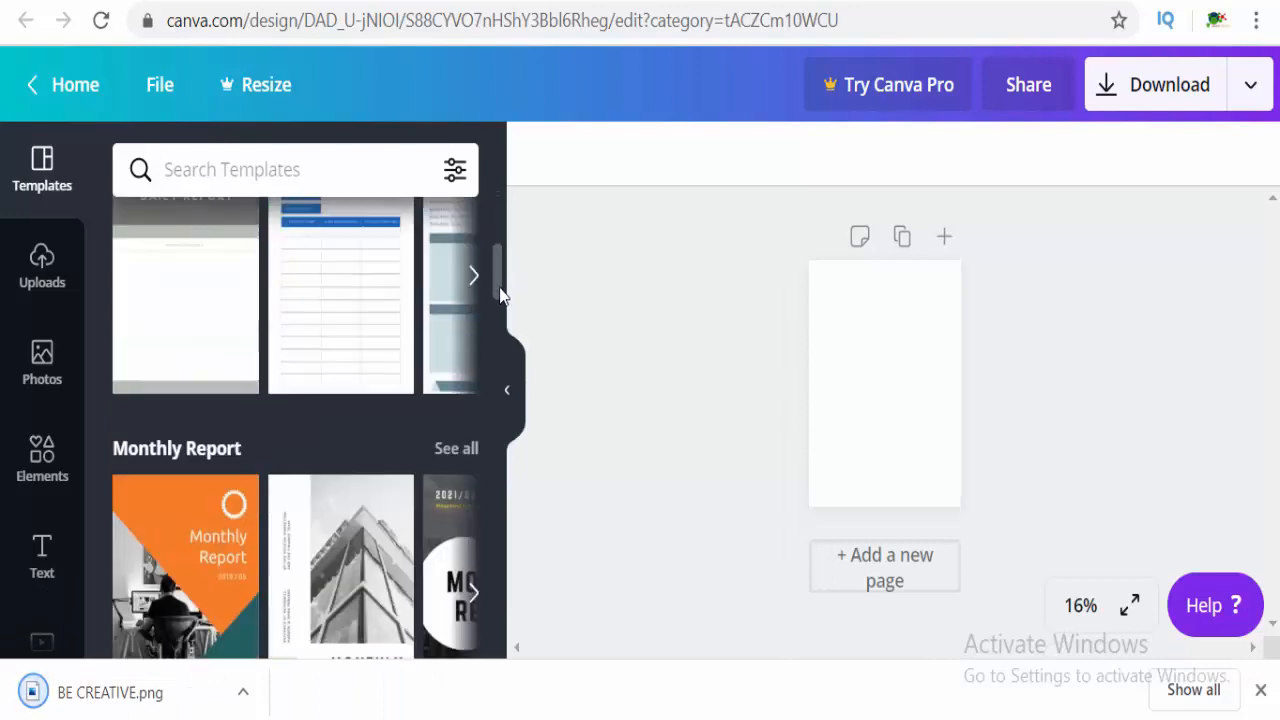
{"action": "scroll", "coordinate": [497, 330], "scroll_direction": "down", "scroll_amount": 3}
{"action": "left_click_drag", "start_coordinate": [497, 346], "coordinate": [482, 261]}
{"action": "left_click", "coordinate": [462, 306]}
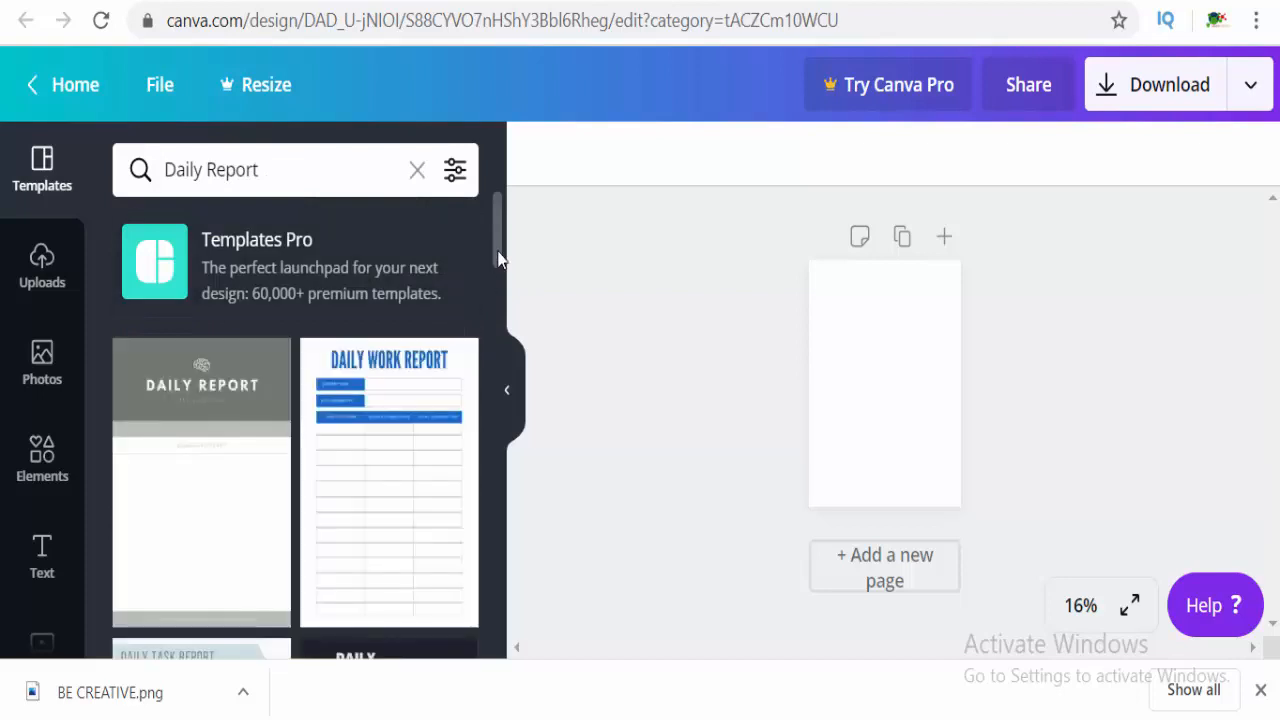
Apply the navy-and-orange "The Bronx + Co." daily report template with charts to the blank page
{"action": "left_click_drag", "start_coordinate": [498, 260], "coordinate": [503, 313]}
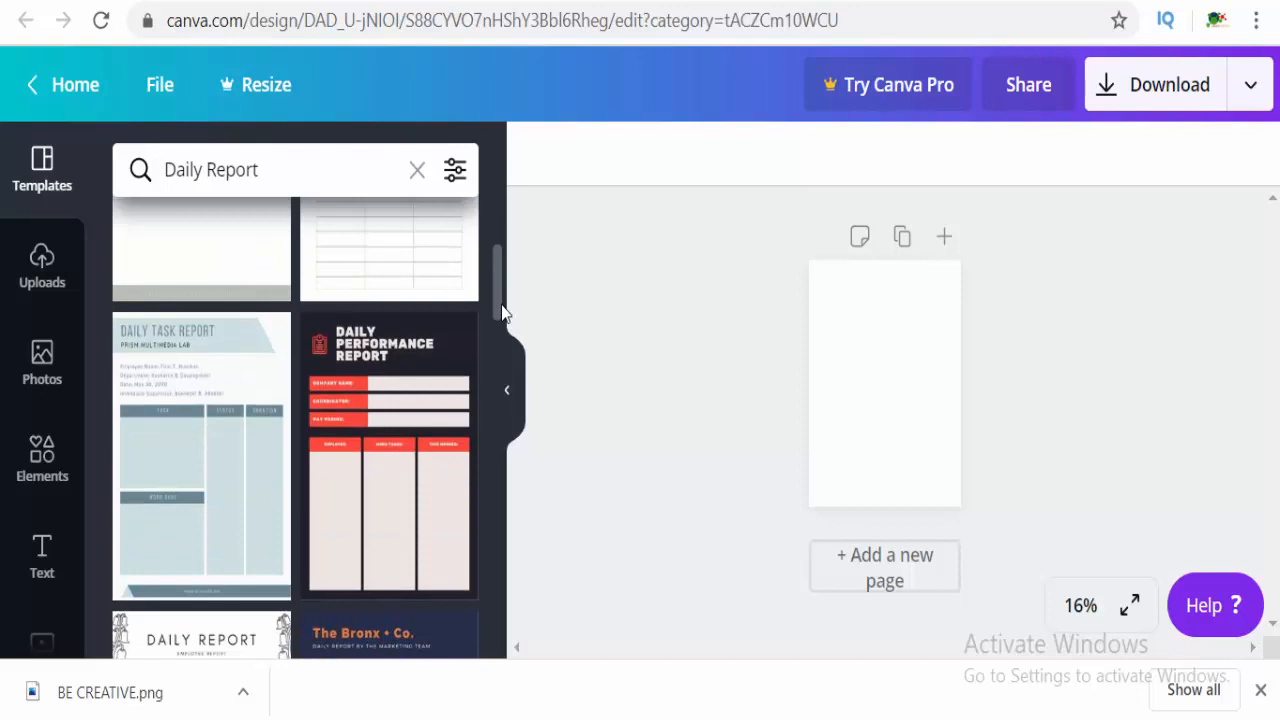
{"action": "left_click_drag", "start_coordinate": [503, 313], "coordinate": [488, 372]}
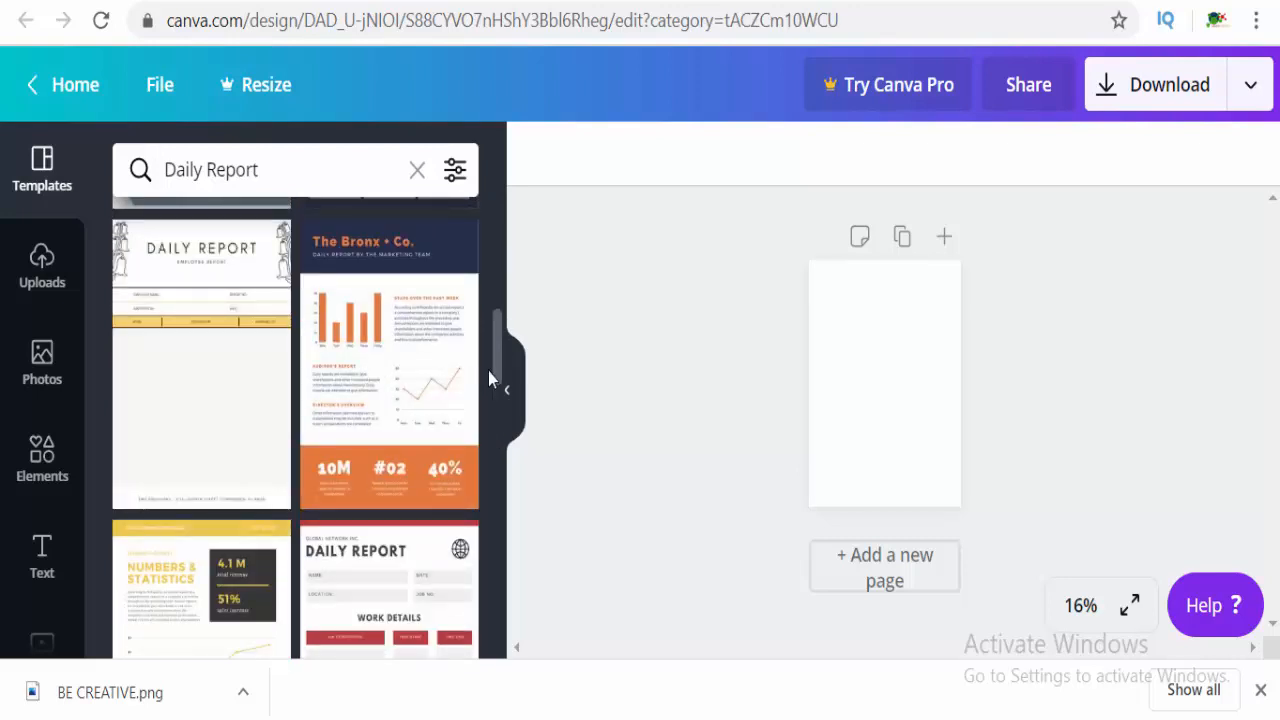
{"action": "left_click", "coordinate": [393, 332]}
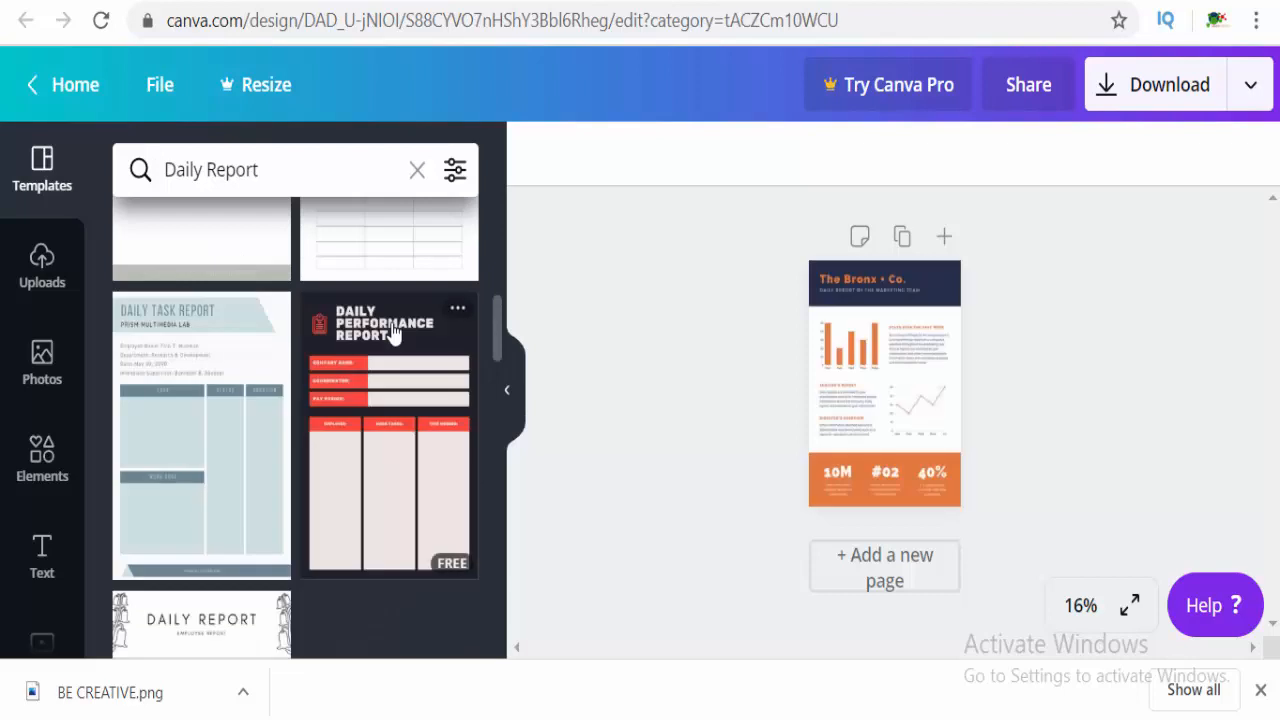
Replace the report header title "The Bronx + Co." with "BE CREATIVE"
{"action": "left_click", "coordinate": [1080, 606]}
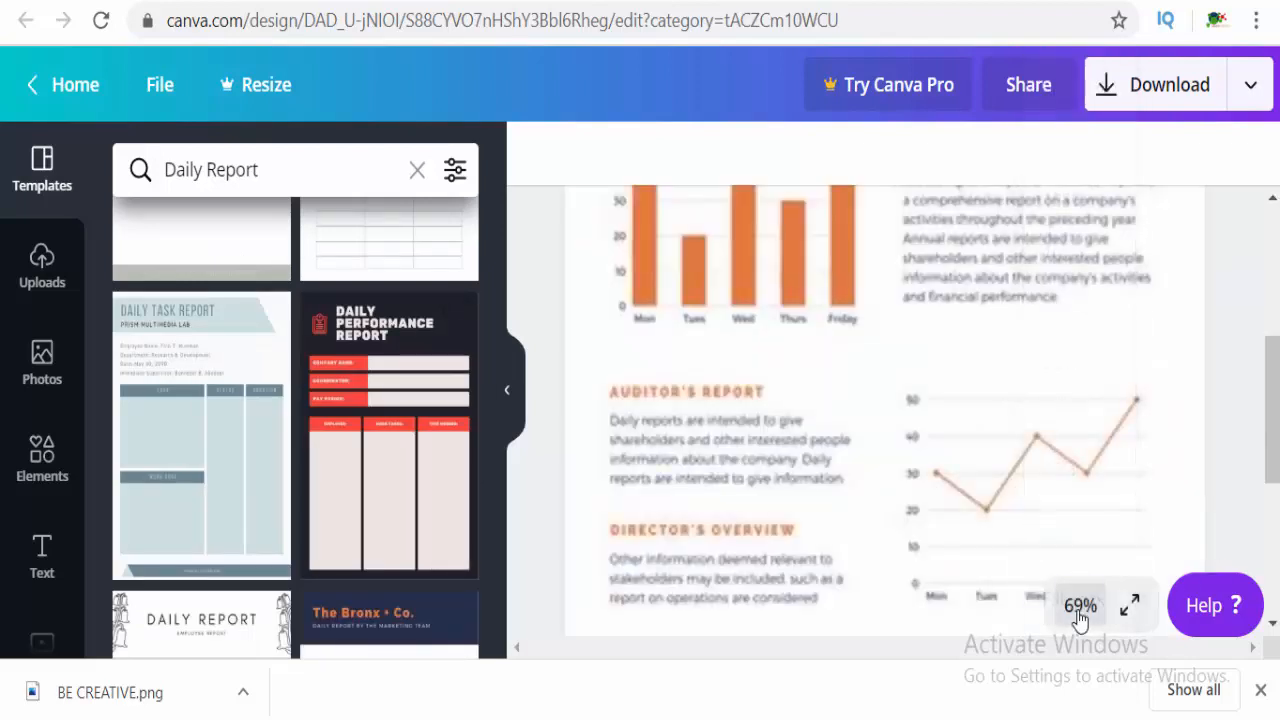
{"action": "left_click", "coordinate": [1268, 330]}
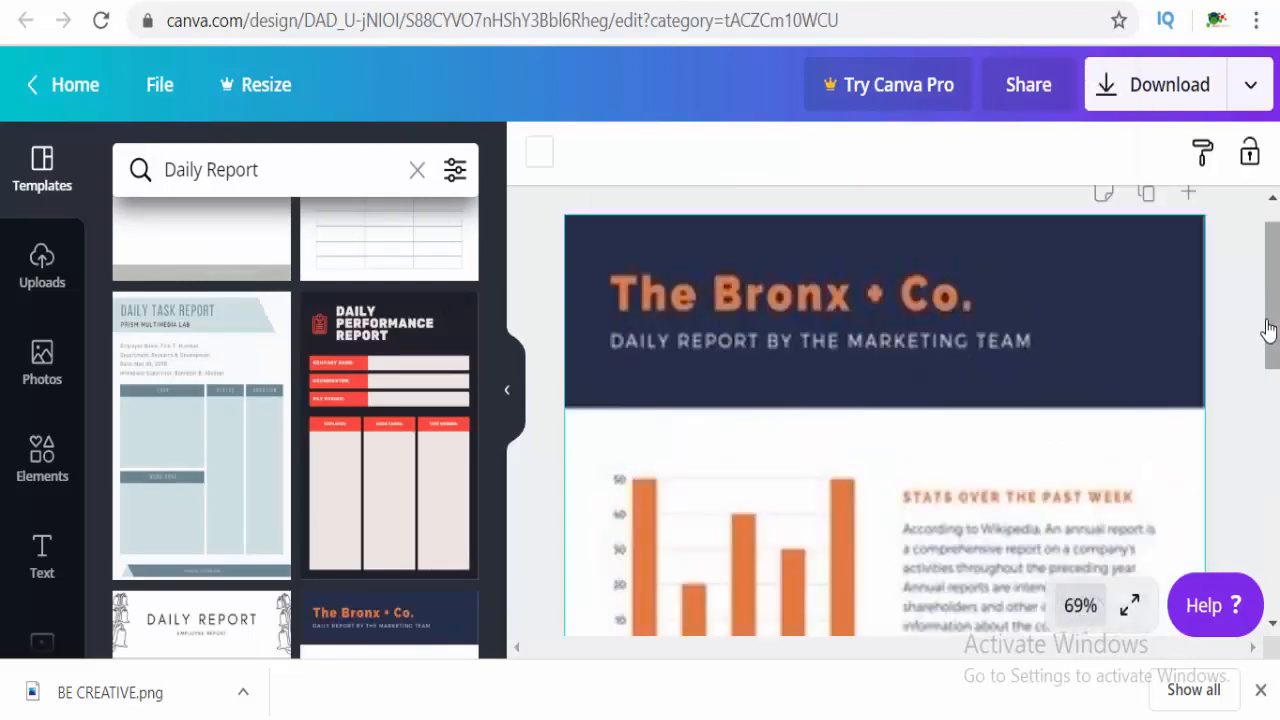
{"action": "left_click", "coordinate": [1086, 296]}
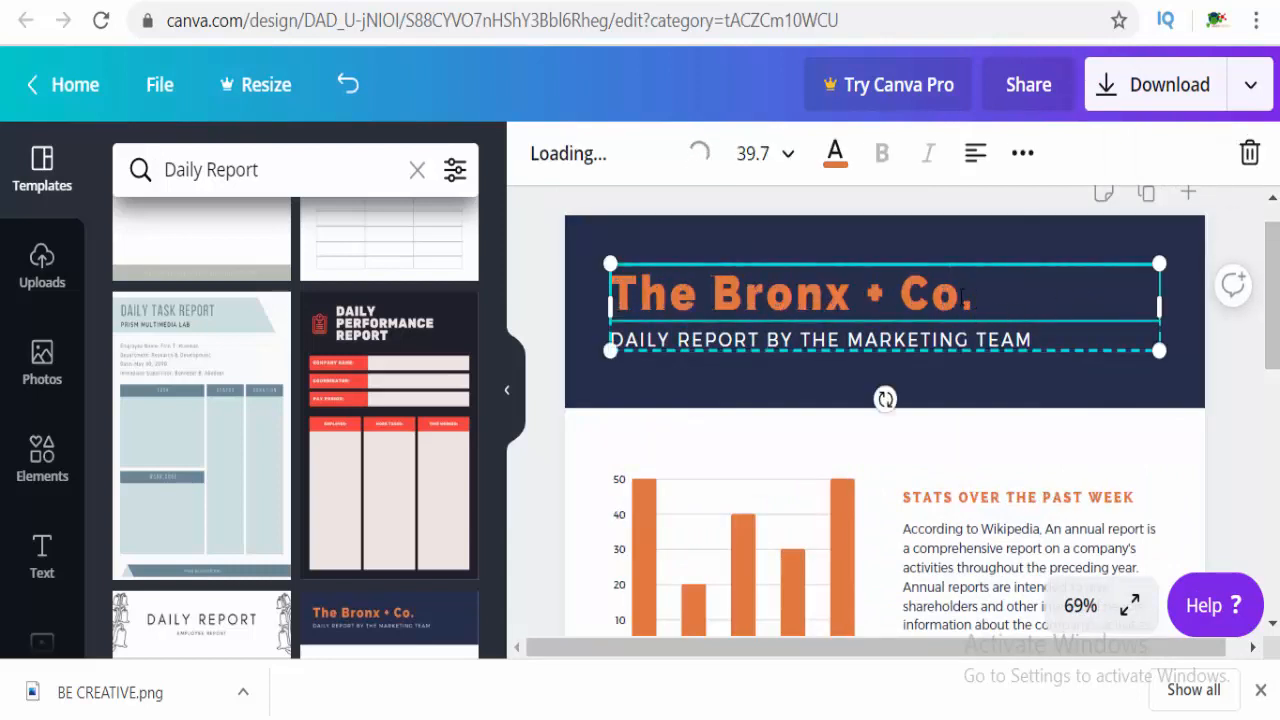
{"action": "left_click_drag", "start_coordinate": [967, 296], "coordinate": [621, 266]}
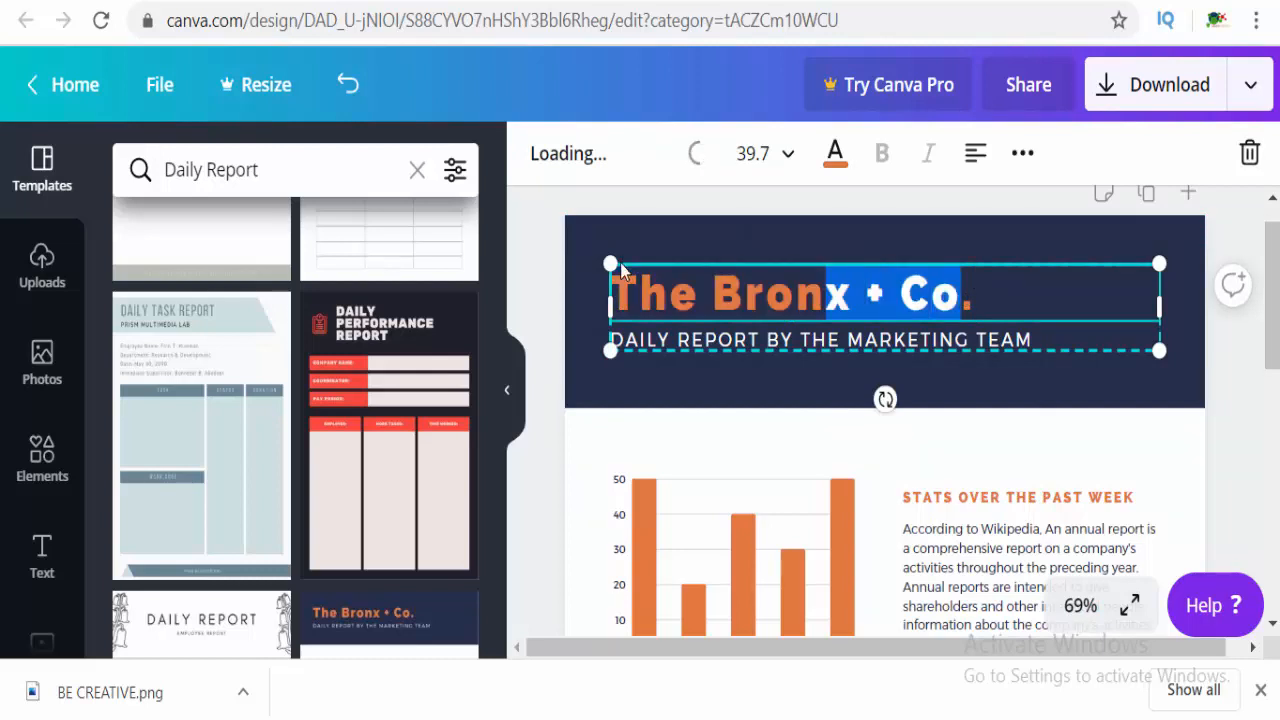
{"action": "key", "text": "BackSpace"}
{"action": "type", "text": "BE C"}
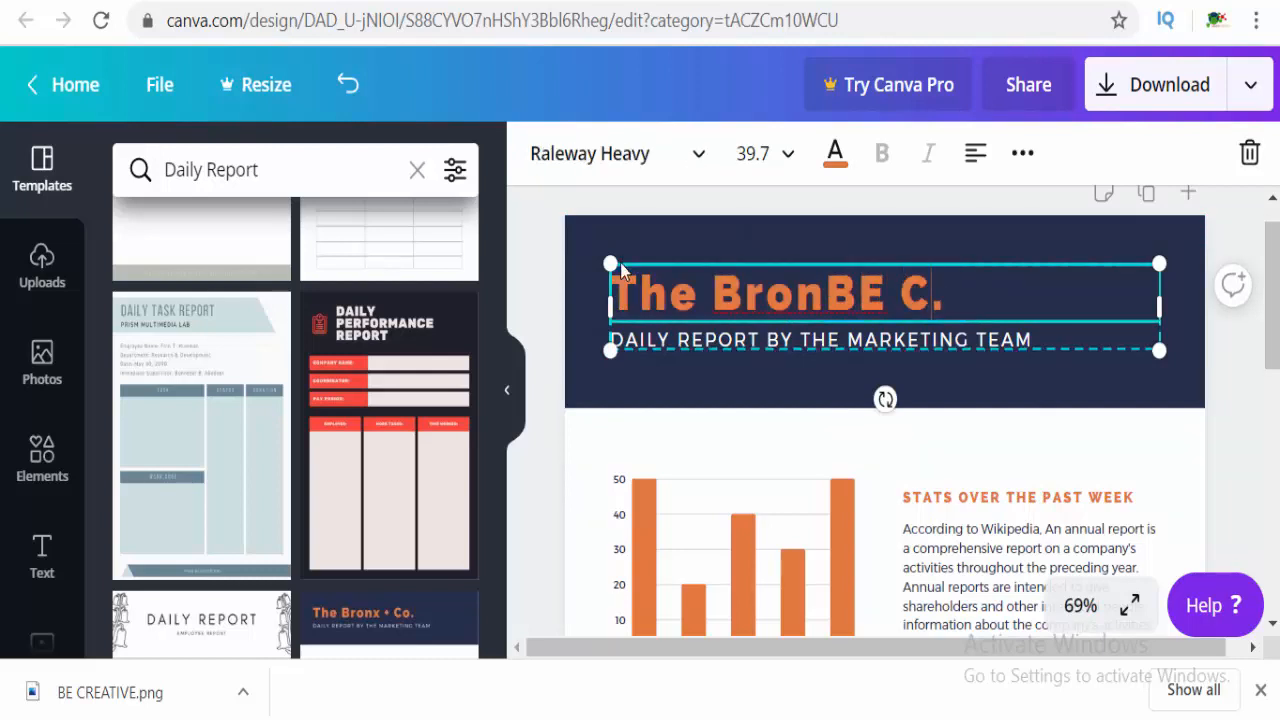
{"action": "type", "text": "REATIVE"}
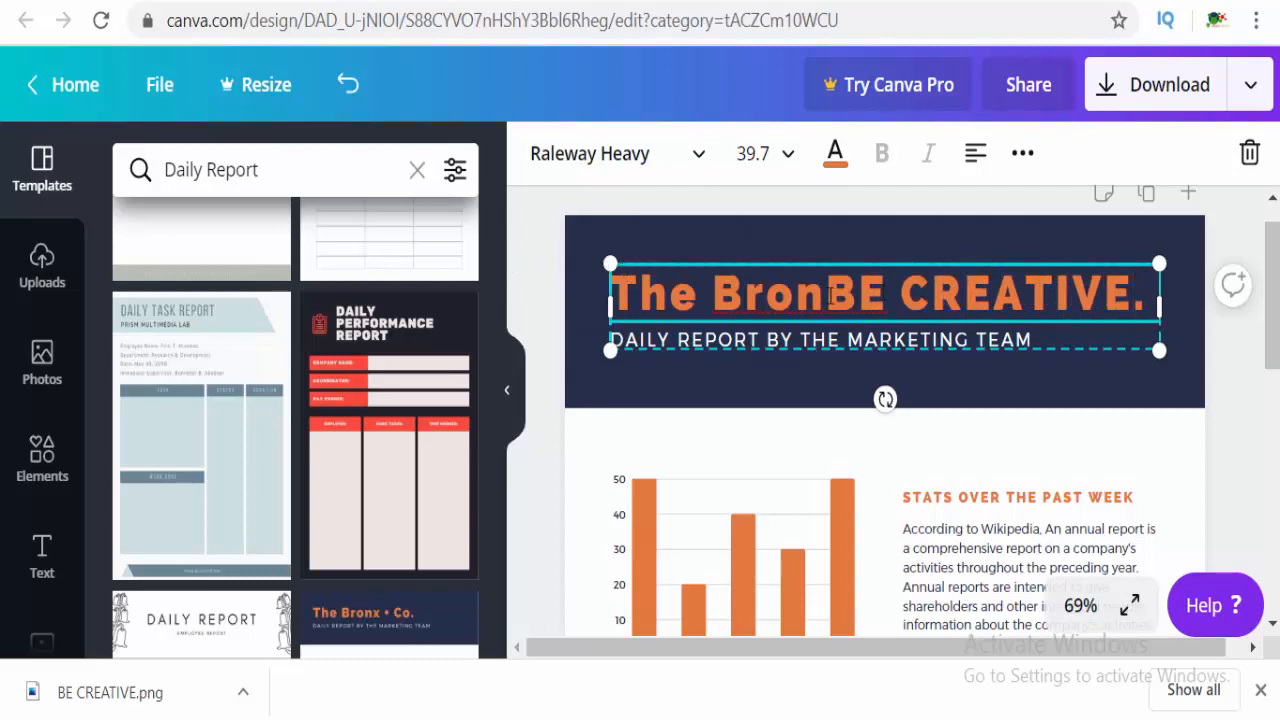
{"action": "key", "text": "BackSpace"}
{"action": "key", "text": "BackSpace"}
{"action": "key", "text": "BackSpace"}
{"action": "key", "text": "BackSpace"}
{"action": "key", "text": "BackSpace"}
{"action": "key", "text": "BackSpace"}
{"action": "key", "text": "BackSpace"}
{"action": "key", "text": "BackSpace"}
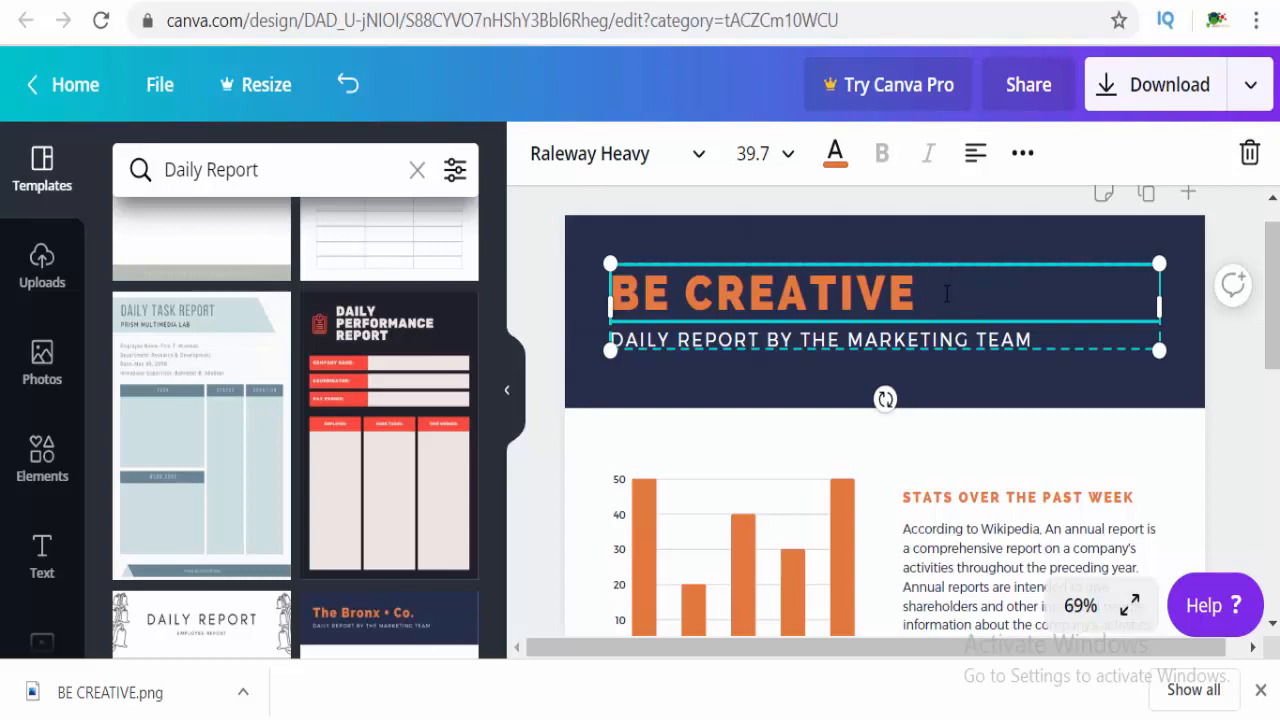
Change the header subtitle to read "DAILY REPORT OUR SALE PRODUCTS"
{"action": "left_click", "coordinate": [1033, 343]}
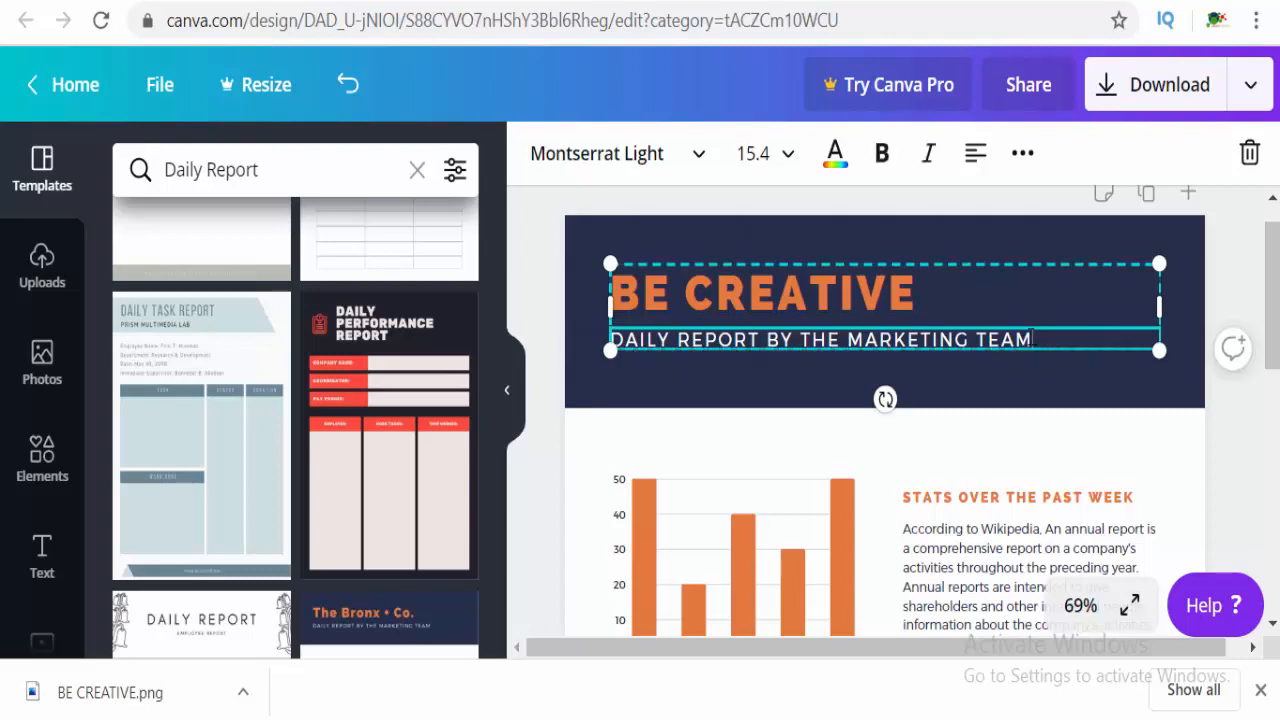
{"action": "left_click_drag", "start_coordinate": [1033, 340], "coordinate": [836, 340]}
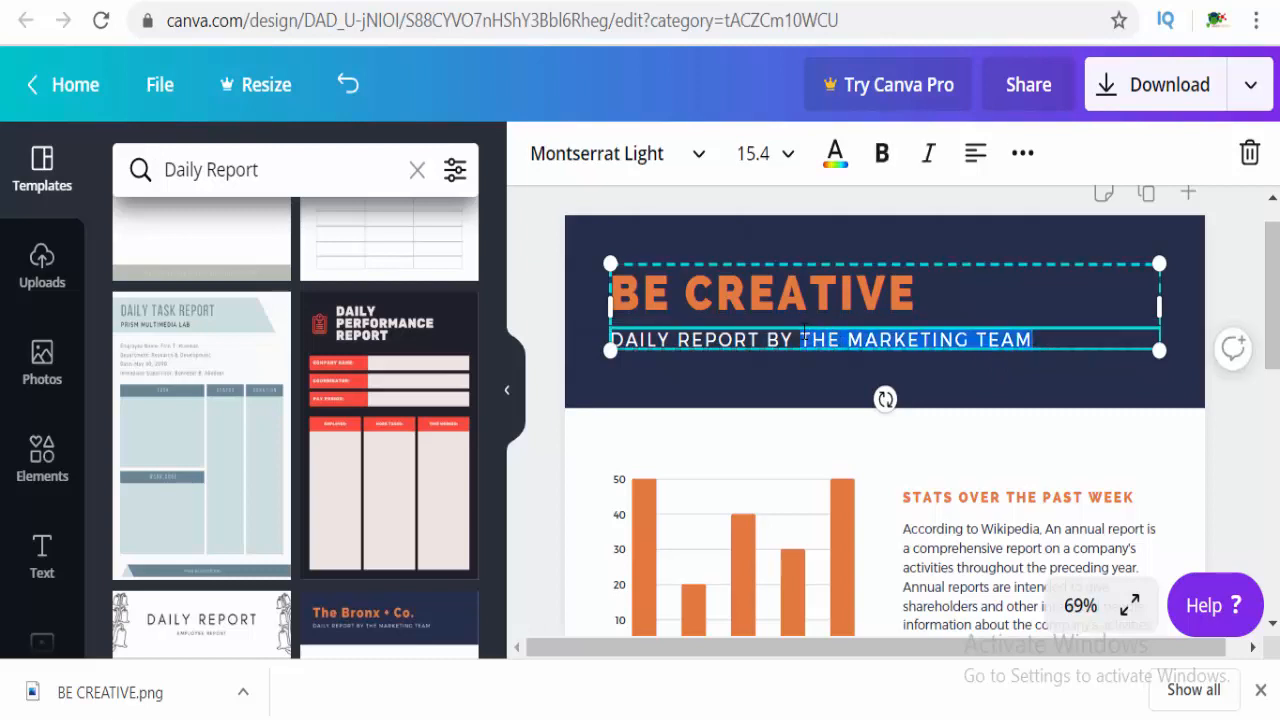
{"action": "type", "text": "OU"}
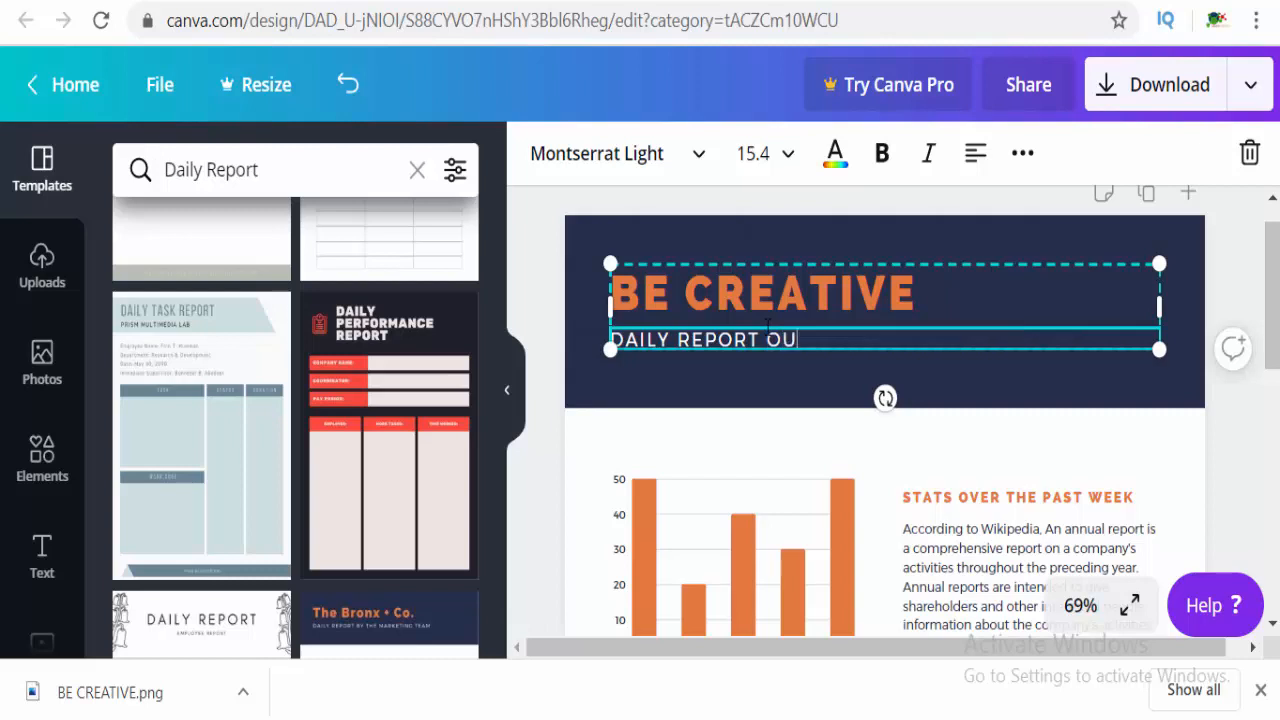
{"action": "type", "text": "R SALE PRODUCTS"}
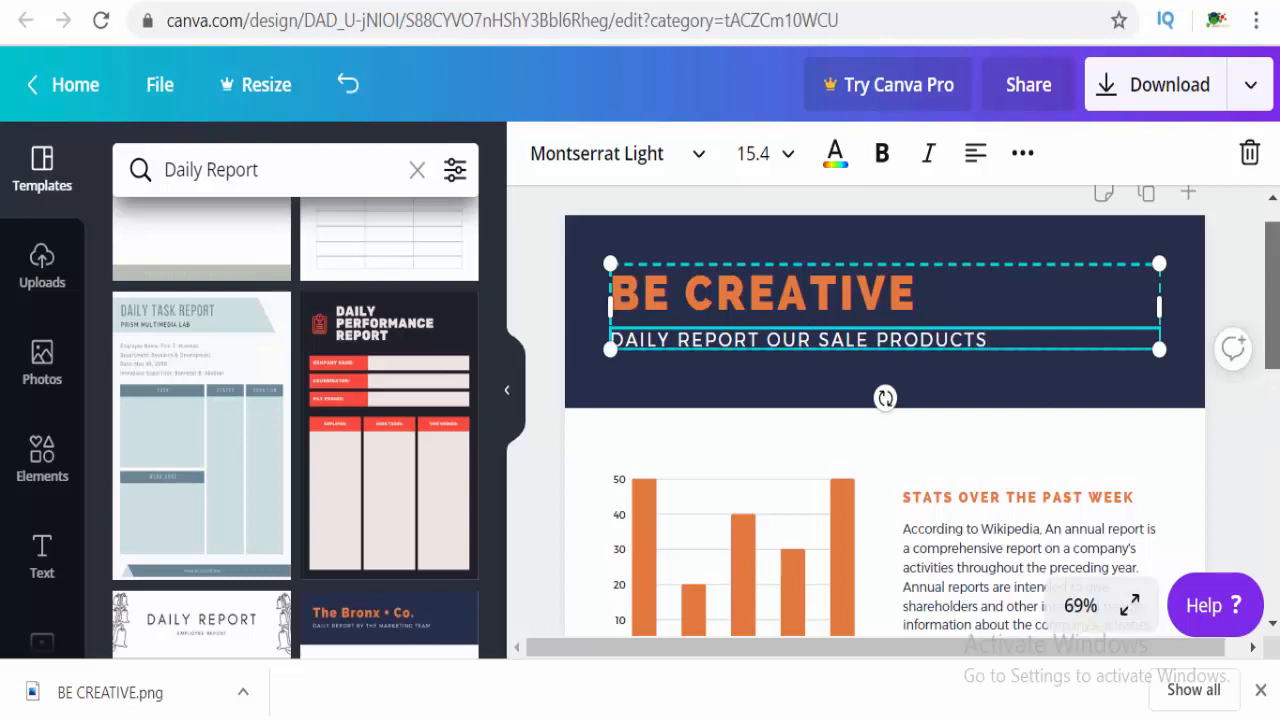
Examine the report's bar chart, text sections, line chart and the three figures in the orange footer, checking which elements can be selected
{"action": "scroll", "coordinate": [1250, 390], "scroll_direction": "down", "scroll_amount": 3}
{"action": "left_click", "coordinate": [720, 320]}
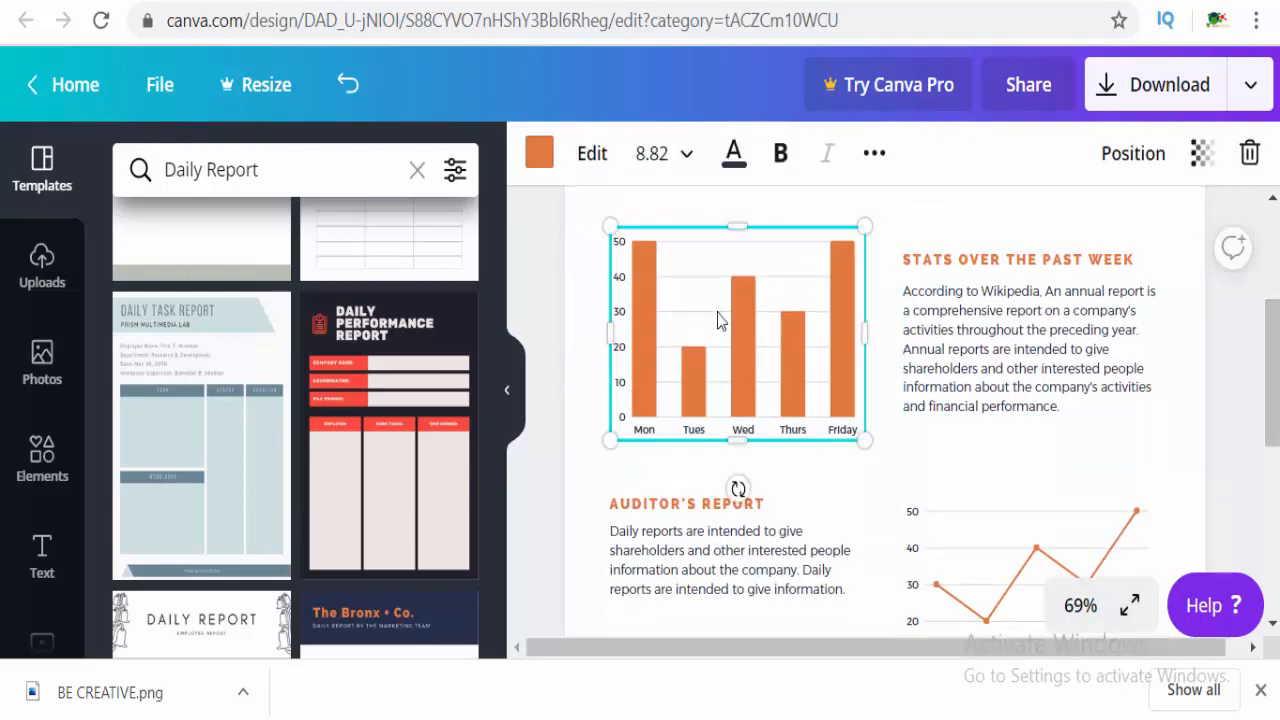
{"action": "left_click", "coordinate": [975, 297]}
{"action": "left_click", "coordinate": [985, 300]}
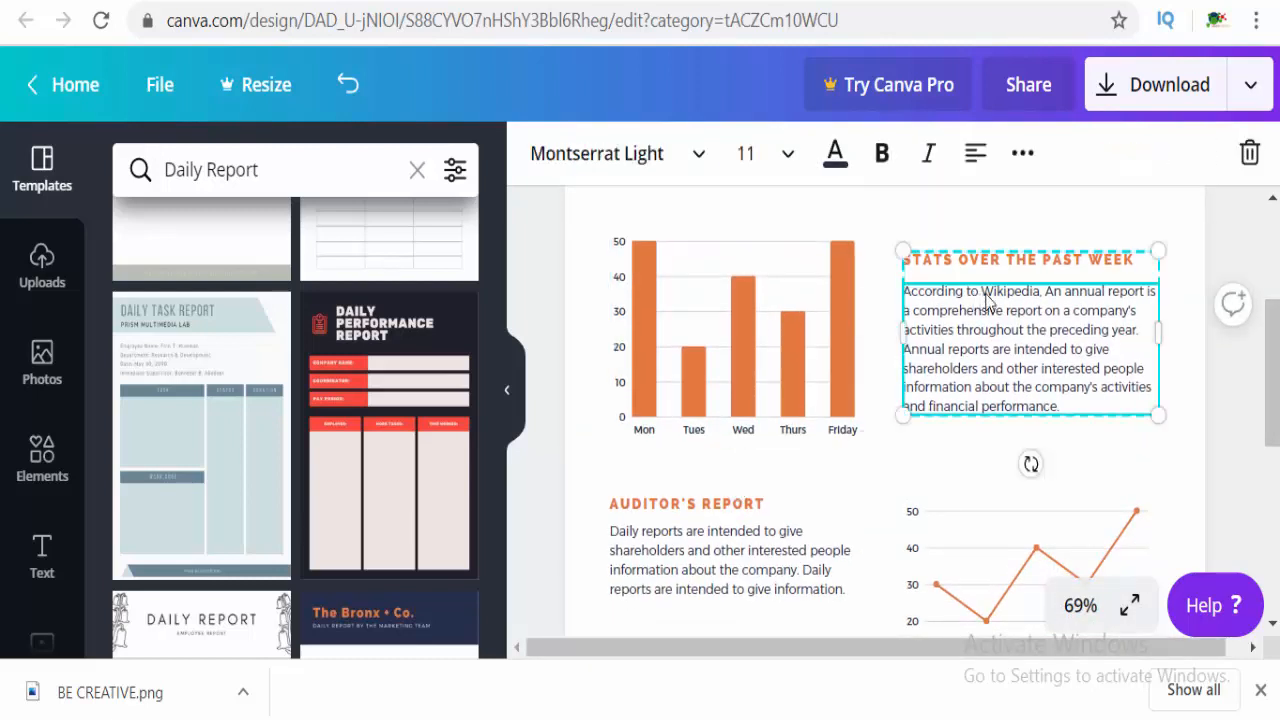
{"action": "left_click", "coordinate": [750, 528]}
{"action": "scroll", "coordinate": [1275, 420], "scroll_direction": "down", "scroll_amount": 4}
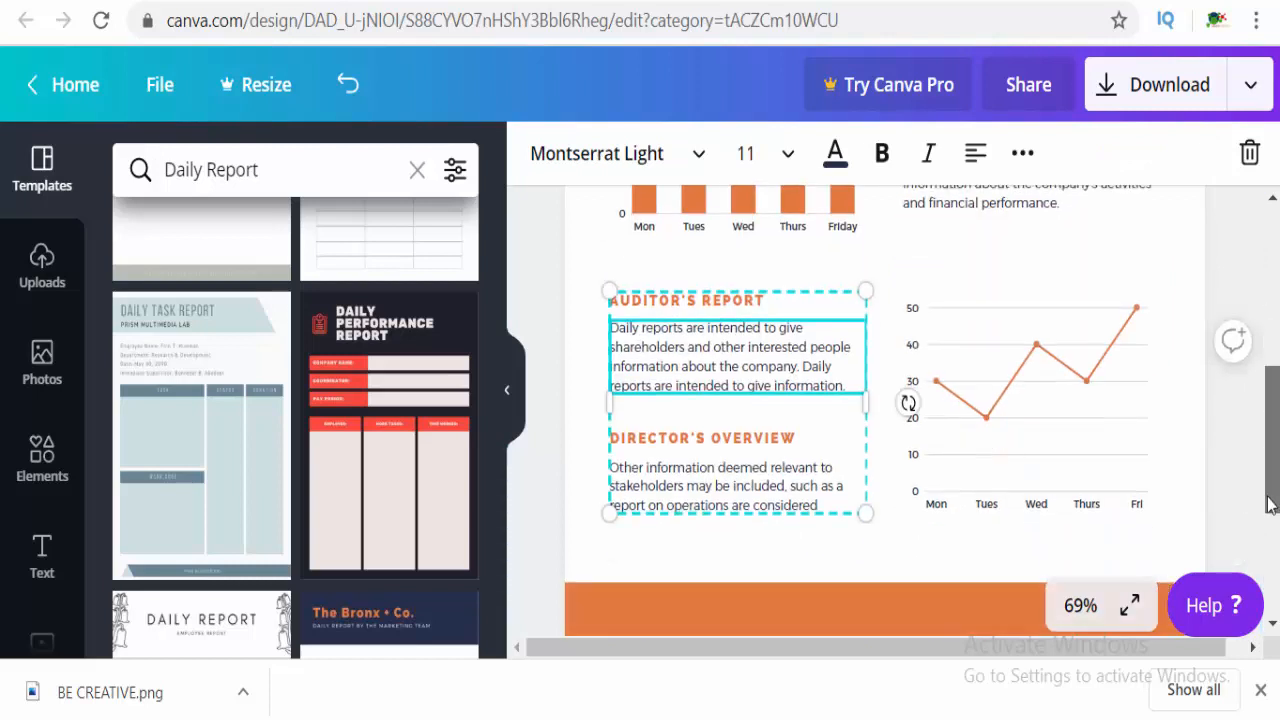
{"action": "left_click", "coordinate": [780, 400]}
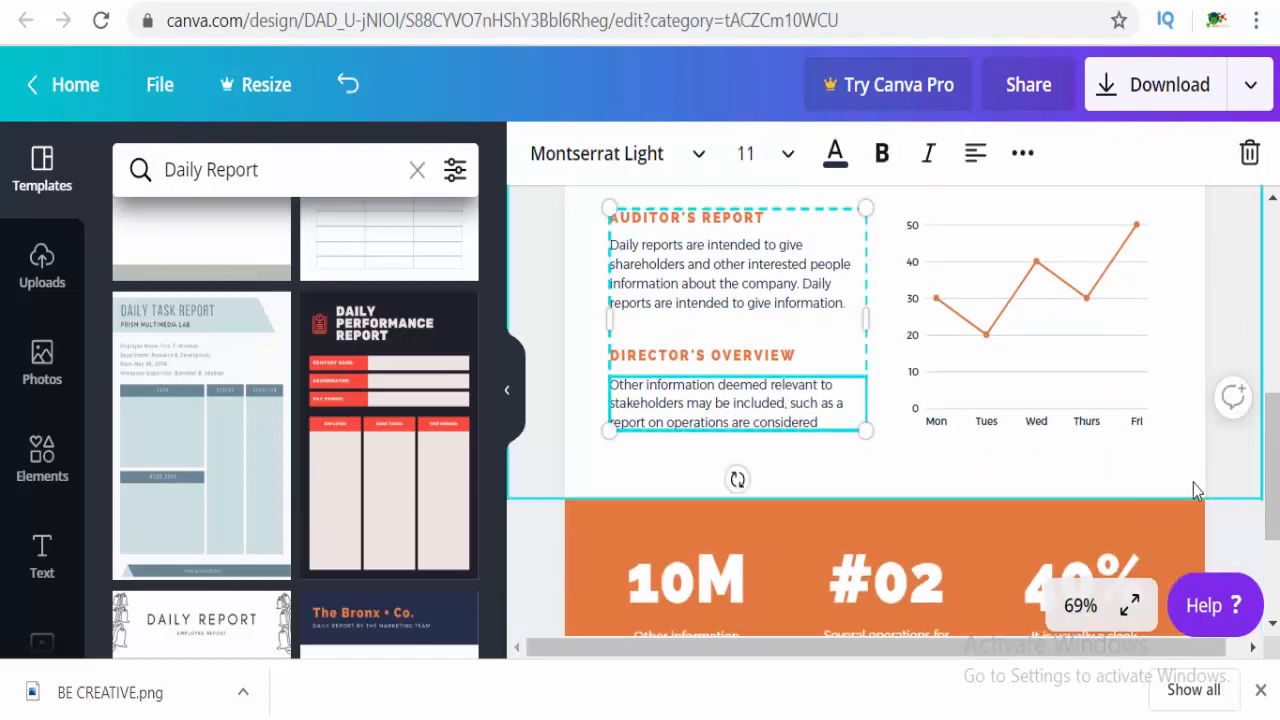
{"action": "scroll", "coordinate": [1275, 490], "scroll_direction": "down", "scroll_amount": 2}
{"action": "scroll", "coordinate": [1275, 497], "scroll_direction": "down", "scroll_amount": 1}
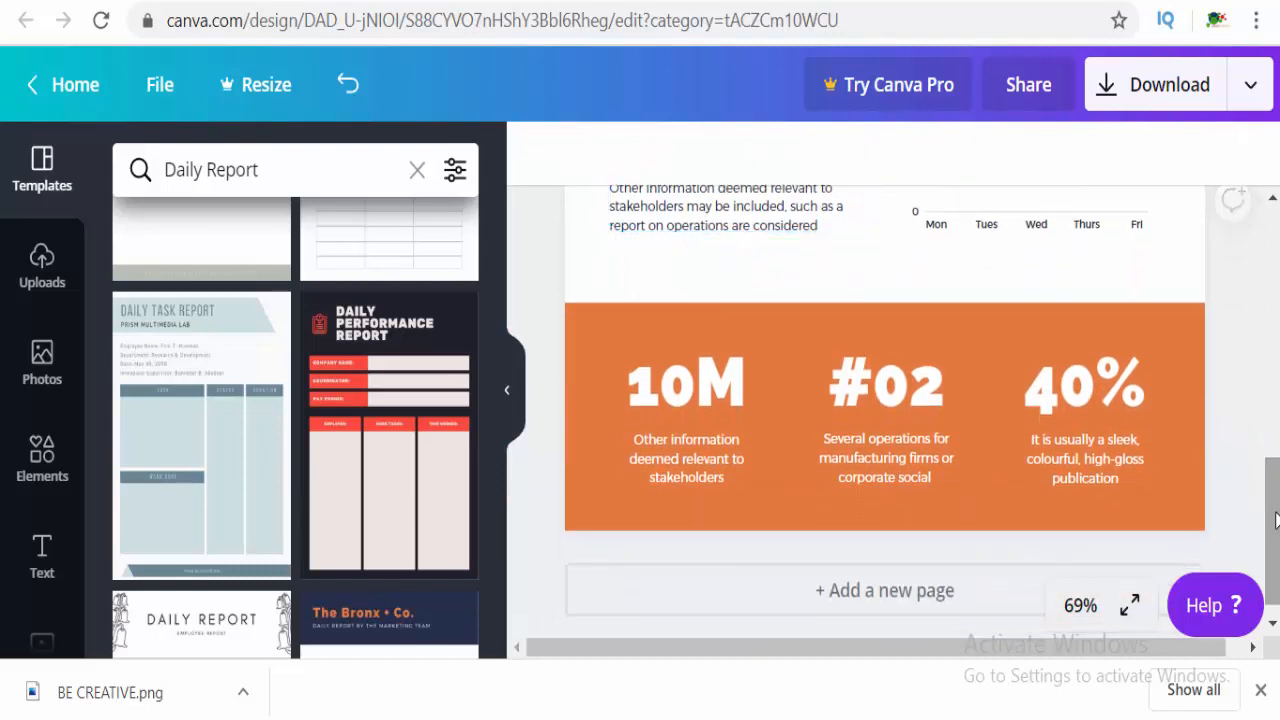
{"action": "left_click", "coordinate": [651, 447]}
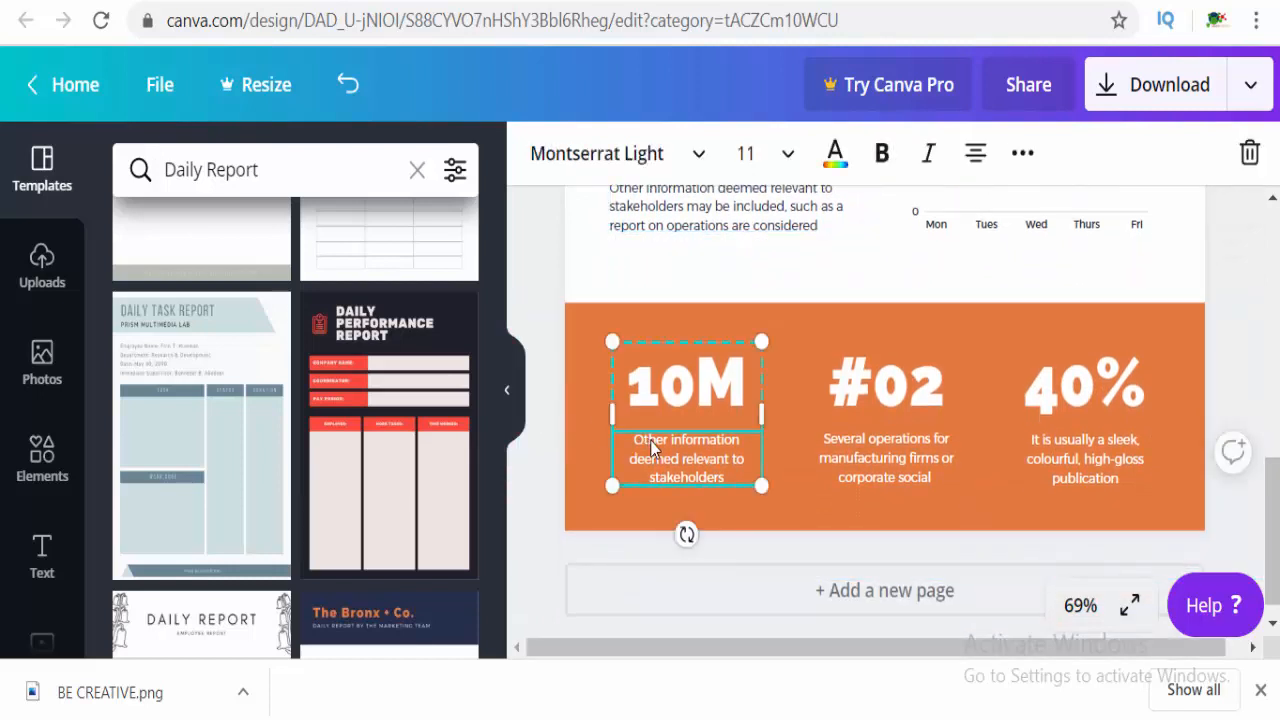
{"action": "left_click", "coordinate": [926, 422]}
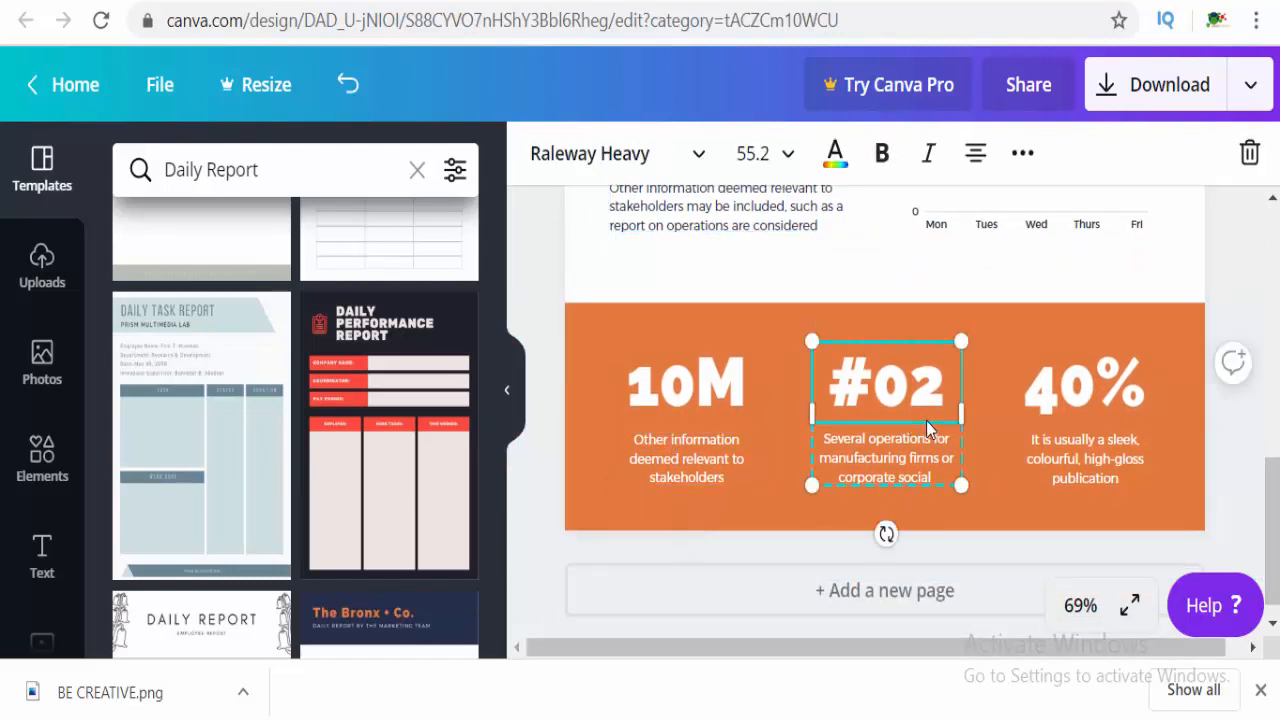
{"action": "left_click", "coordinate": [1034, 435]}
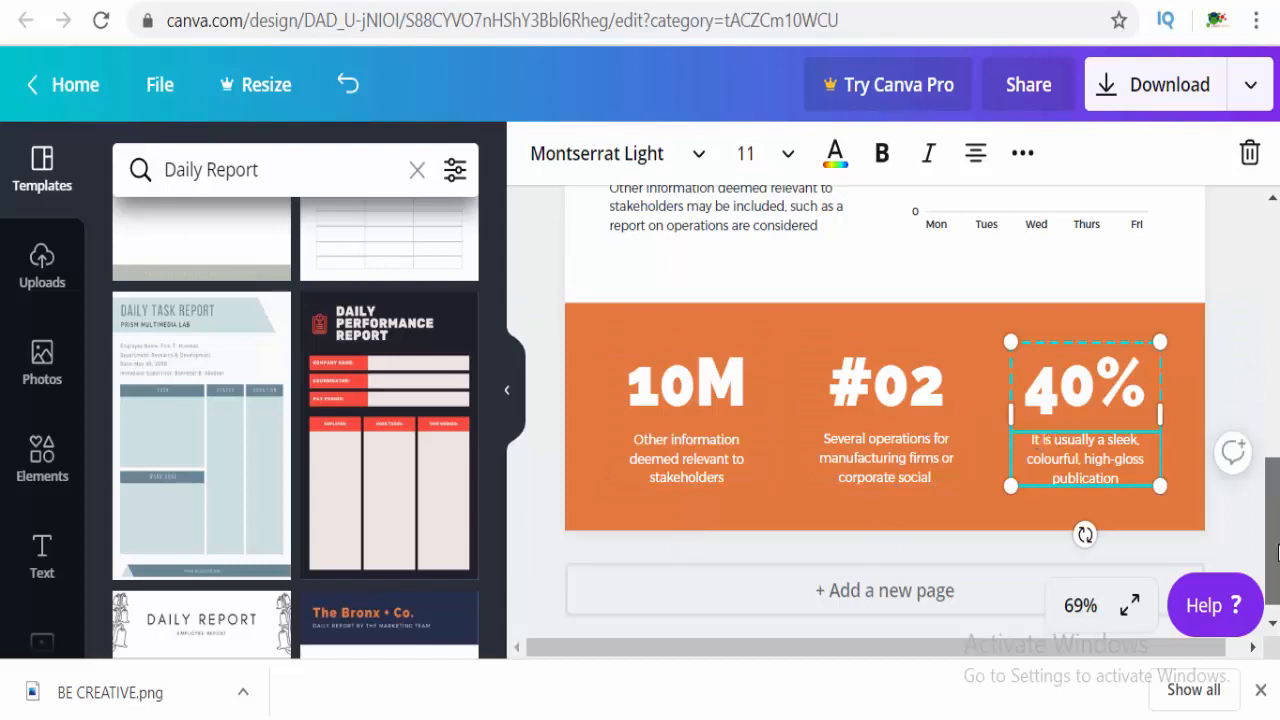
{"action": "left_click_drag", "start_coordinate": [1273, 522], "coordinate": [1274, 369]}
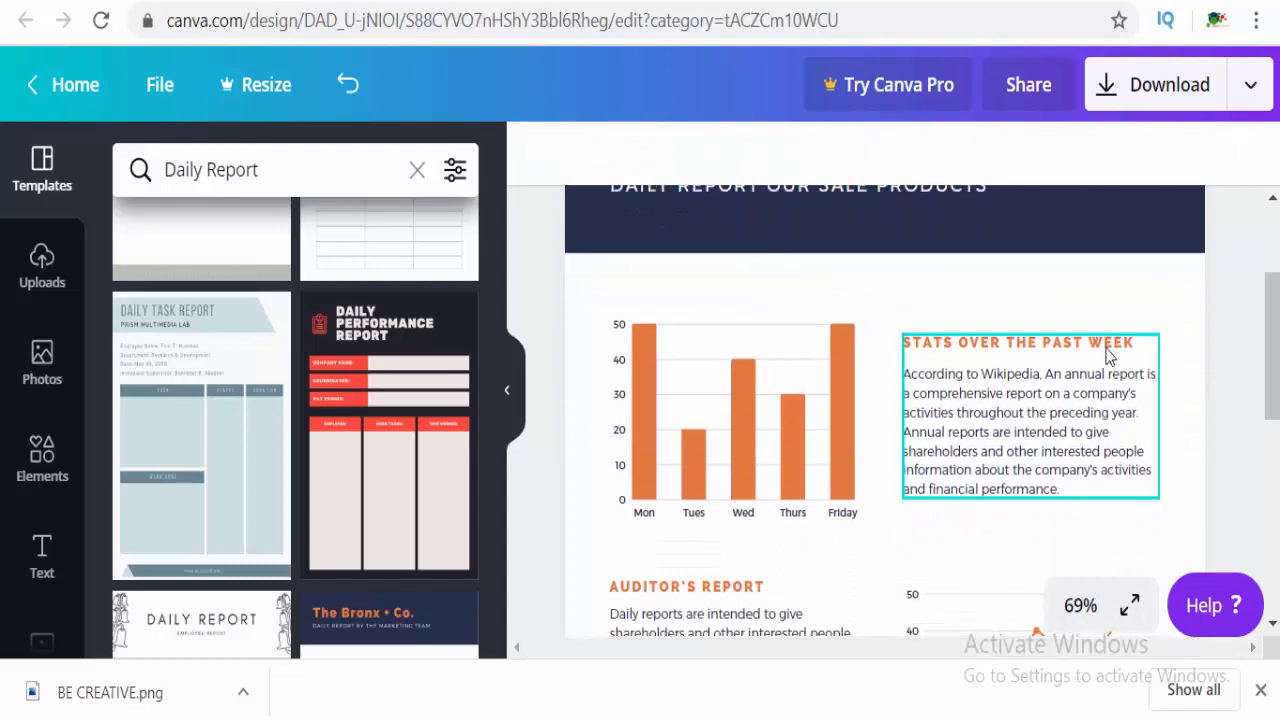
Try moving the "Stats Over the Past Week" text block past the page edge, and put it back beside the bar chart
{"action": "left_click", "coordinate": [1075, 432]}
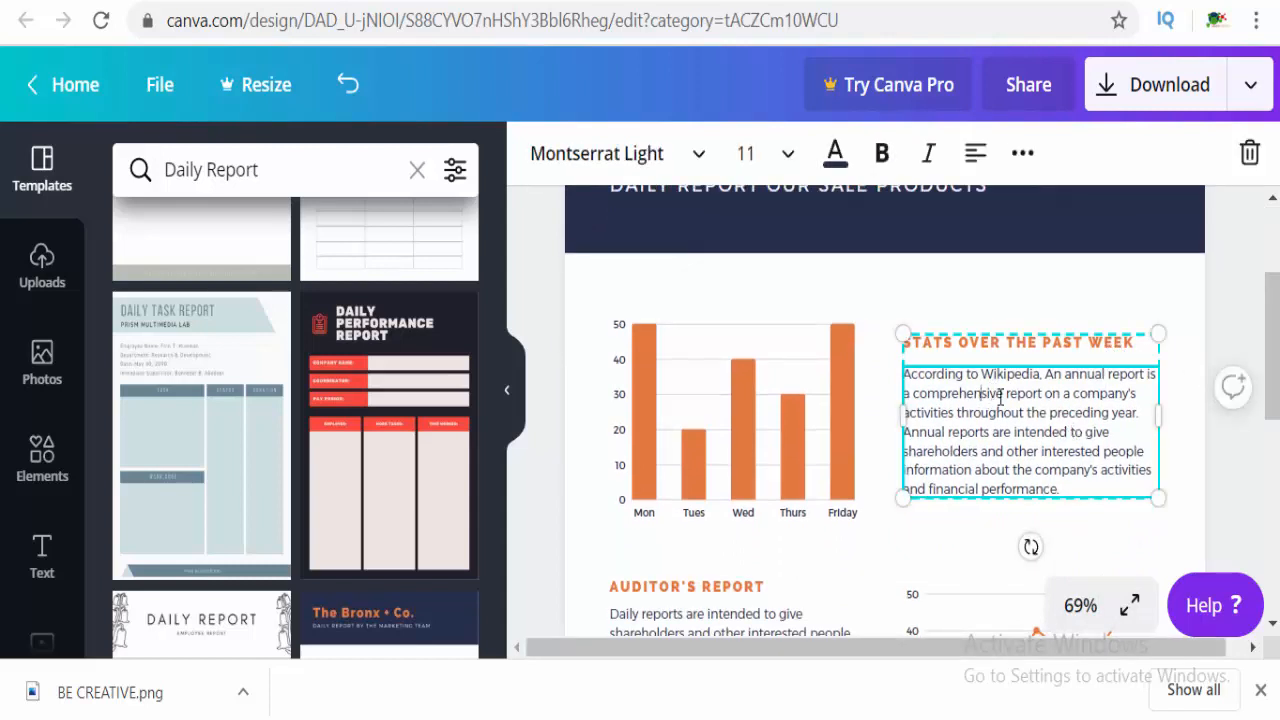
{"action": "left_click_drag", "start_coordinate": [1063, 487], "coordinate": [1050, 372]}
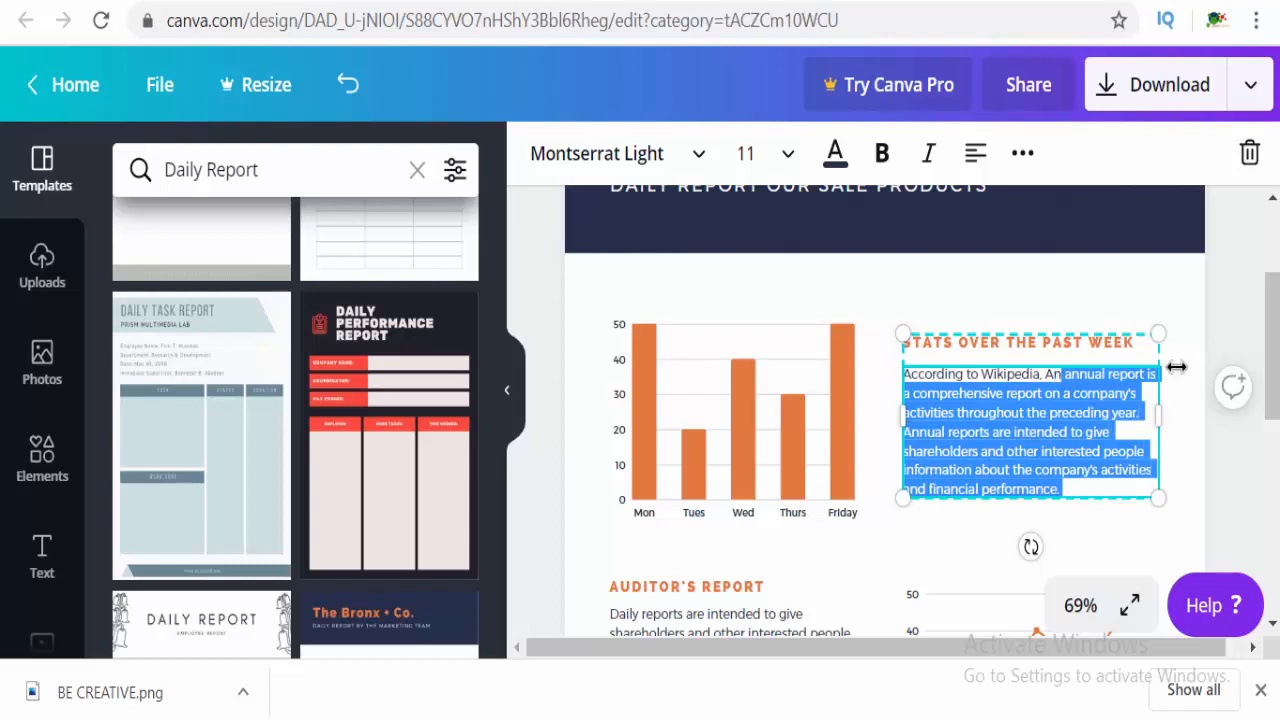
{"action": "left_click", "coordinate": [1240, 325]}
{"action": "left_click", "coordinate": [1090, 355]}
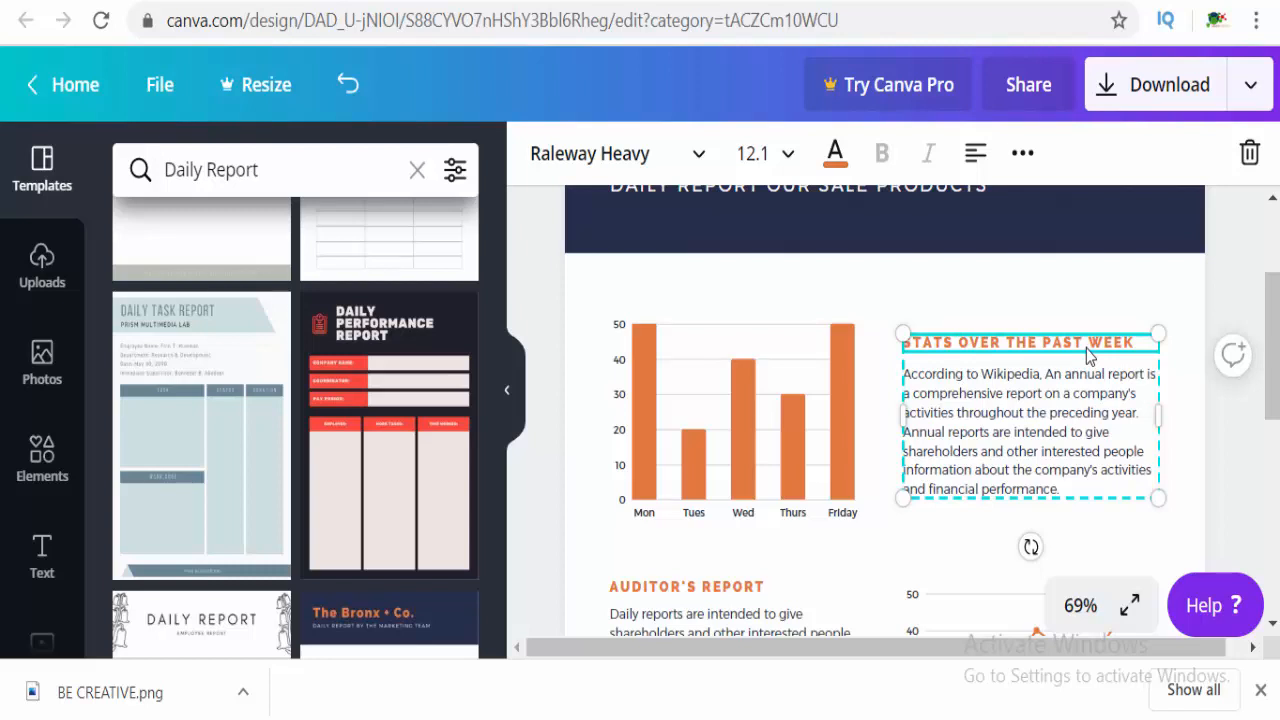
{"action": "left_click_drag", "start_coordinate": [1090, 355], "coordinate": [1274, 312]}
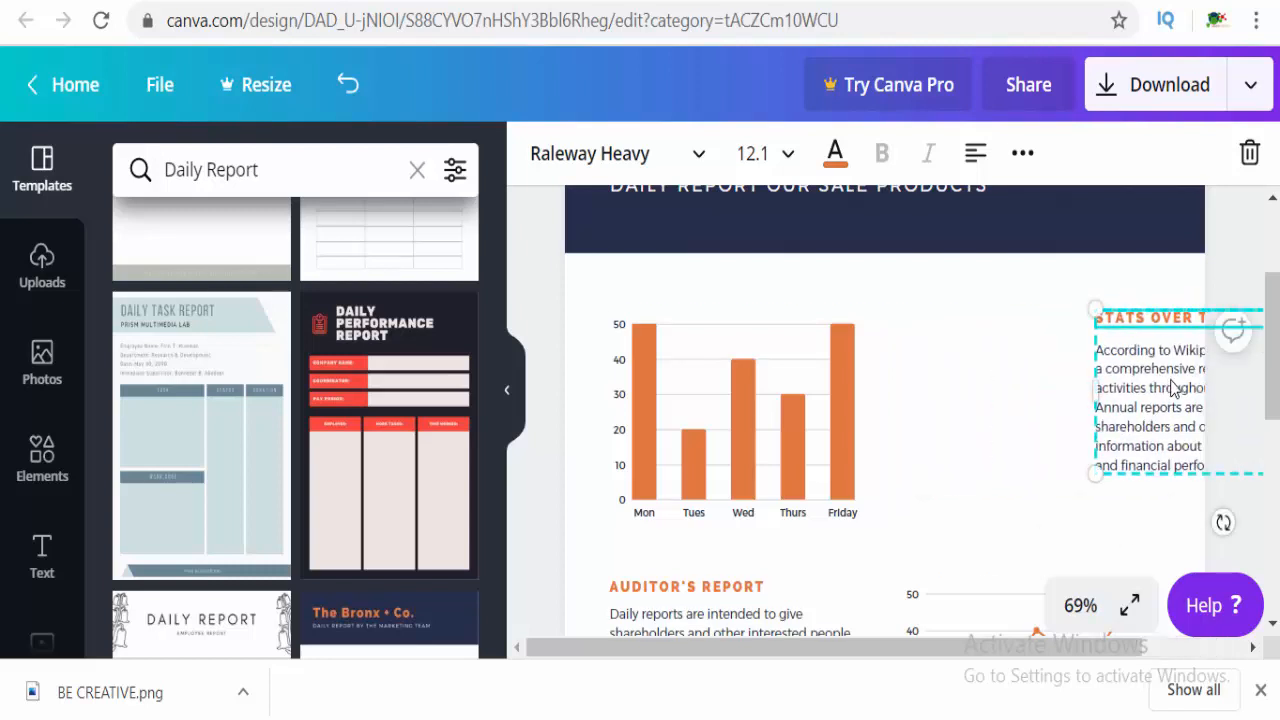
{"action": "left_click_drag", "start_coordinate": [1174, 388], "coordinate": [1015, 393]}
{"action": "left_click", "coordinate": [1229, 334]}
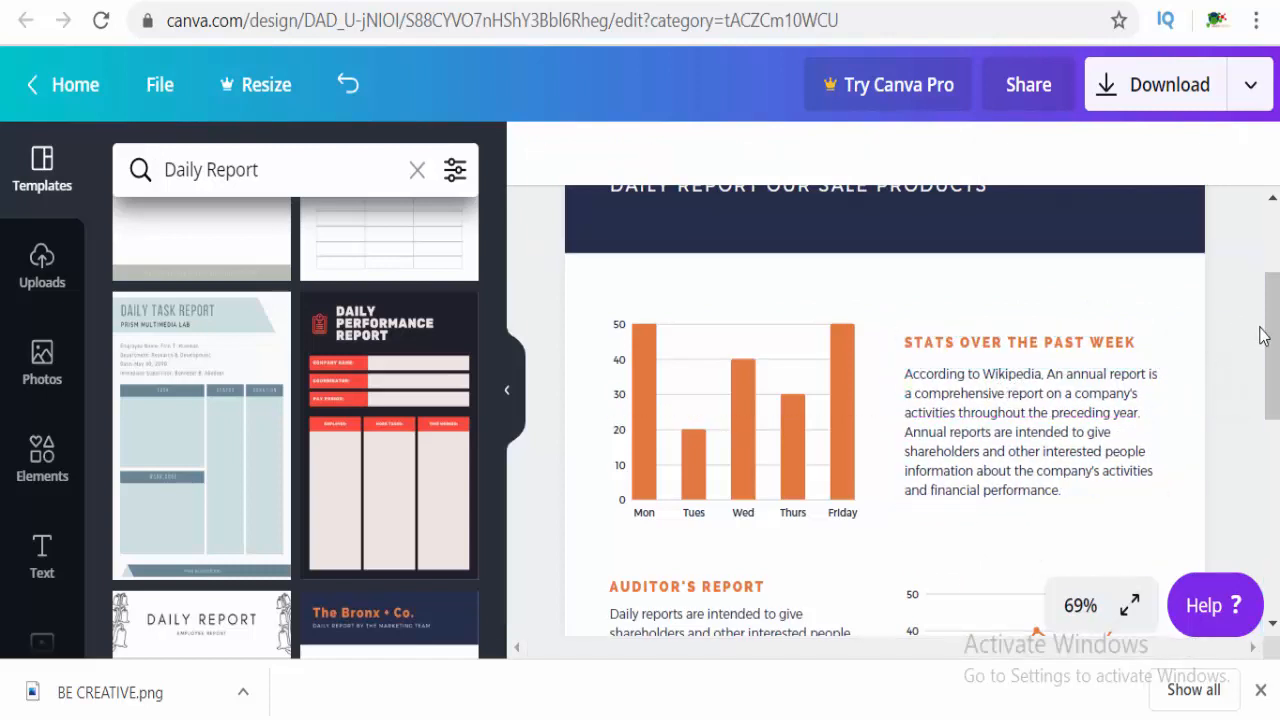
Review the edited report page and download it with PNG as the file type
{"action": "left_click_drag", "start_coordinate": [1262, 336], "coordinate": [1276, 400]}
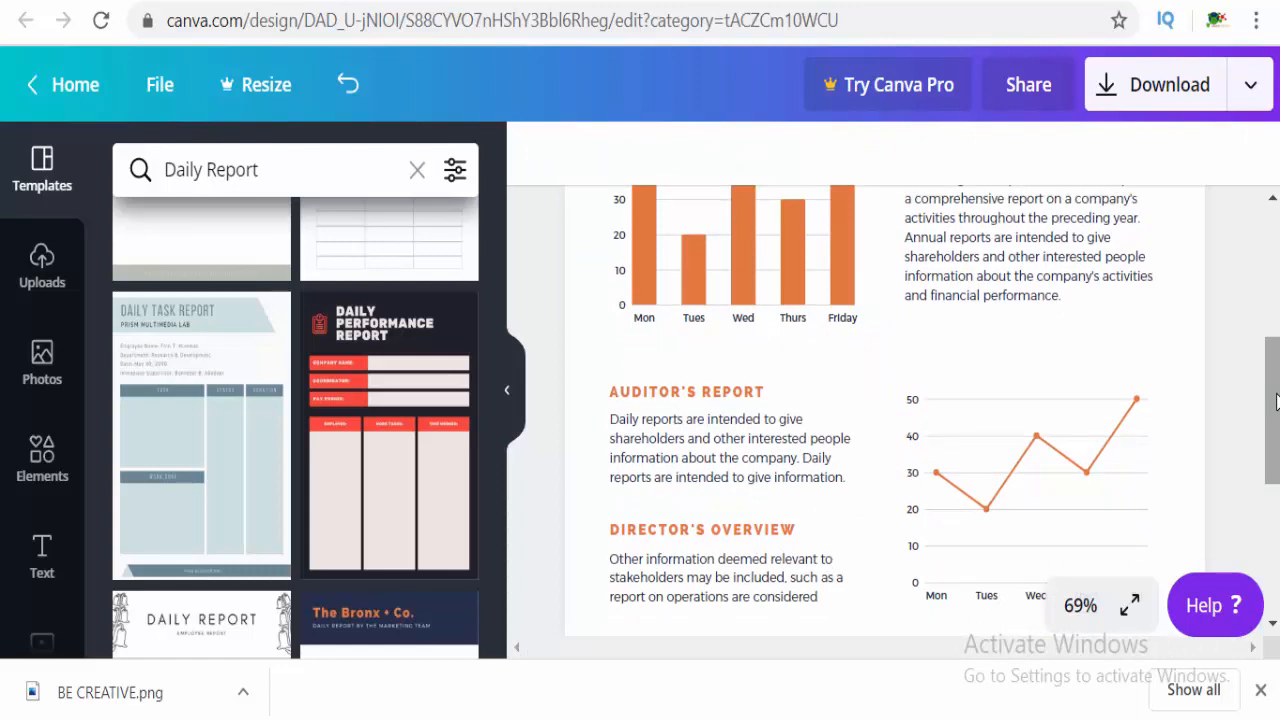
{"action": "left_click_drag", "start_coordinate": [1276, 400], "coordinate": [1274, 282]}
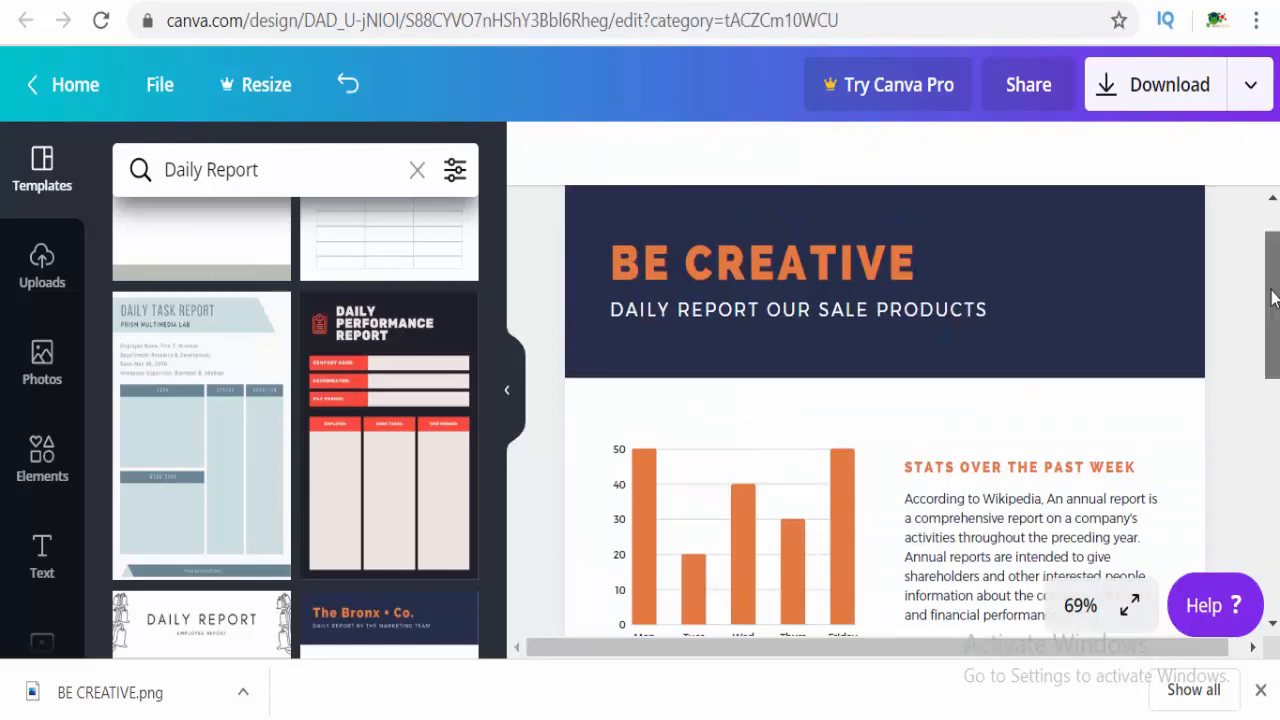
{"action": "left_click", "coordinate": [1163, 99]}
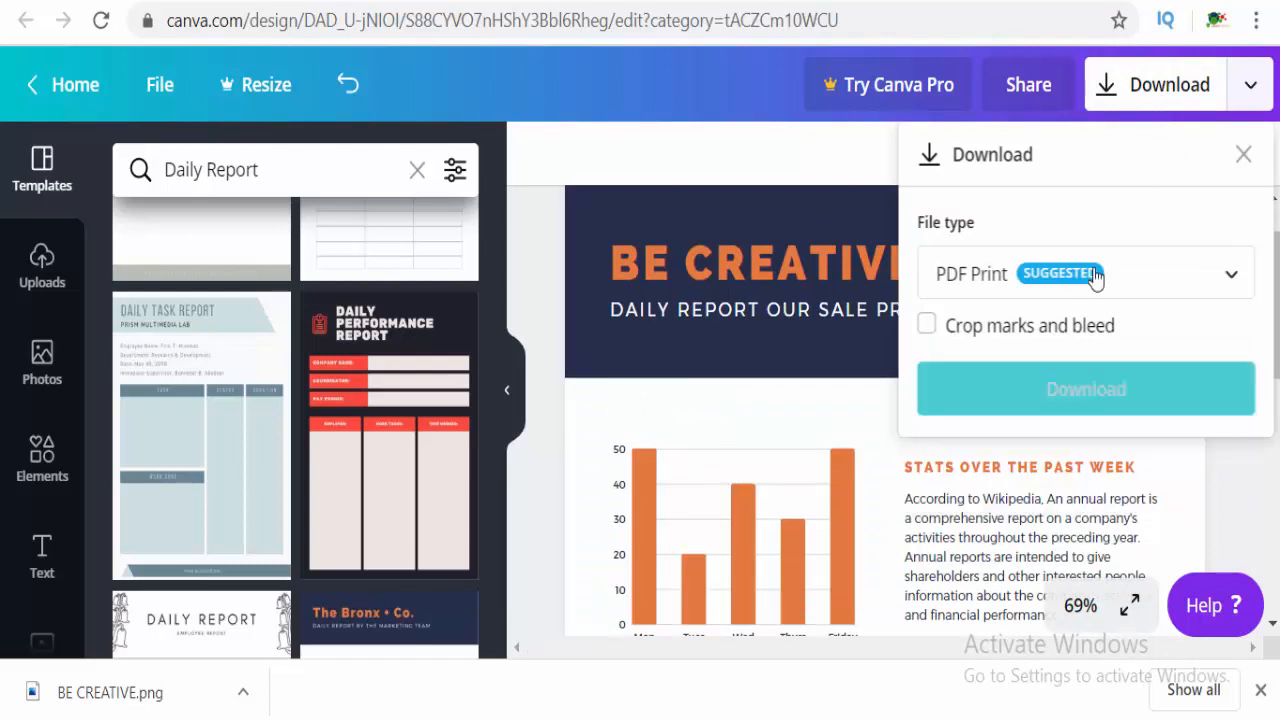
{"action": "left_click", "coordinate": [1134, 274]}
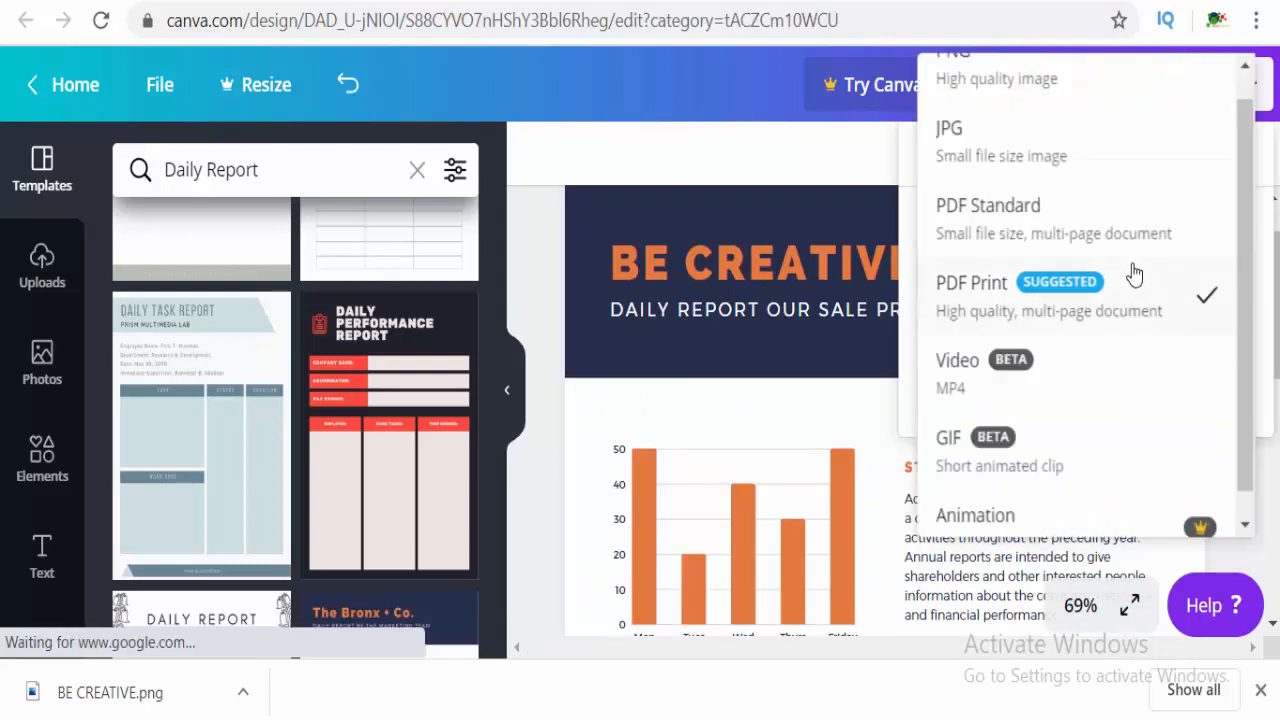
{"action": "left_click", "coordinate": [1088, 85]}
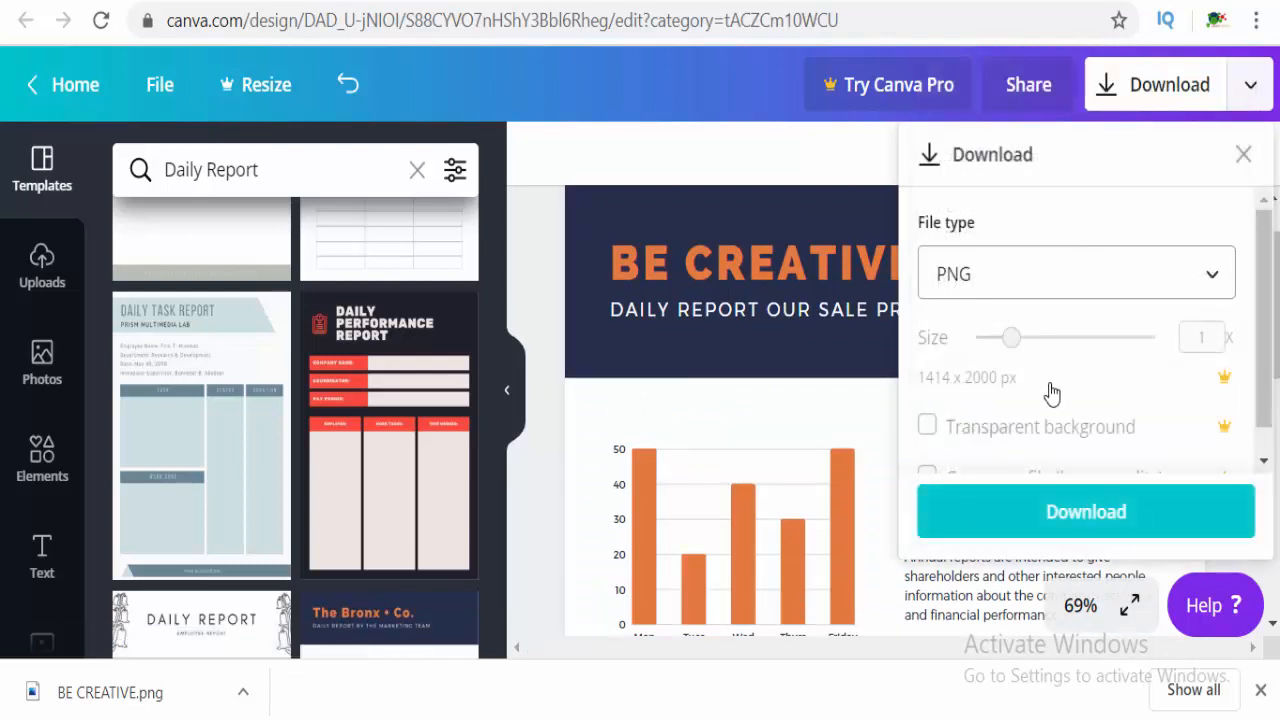
{"action": "left_click", "coordinate": [1055, 512]}
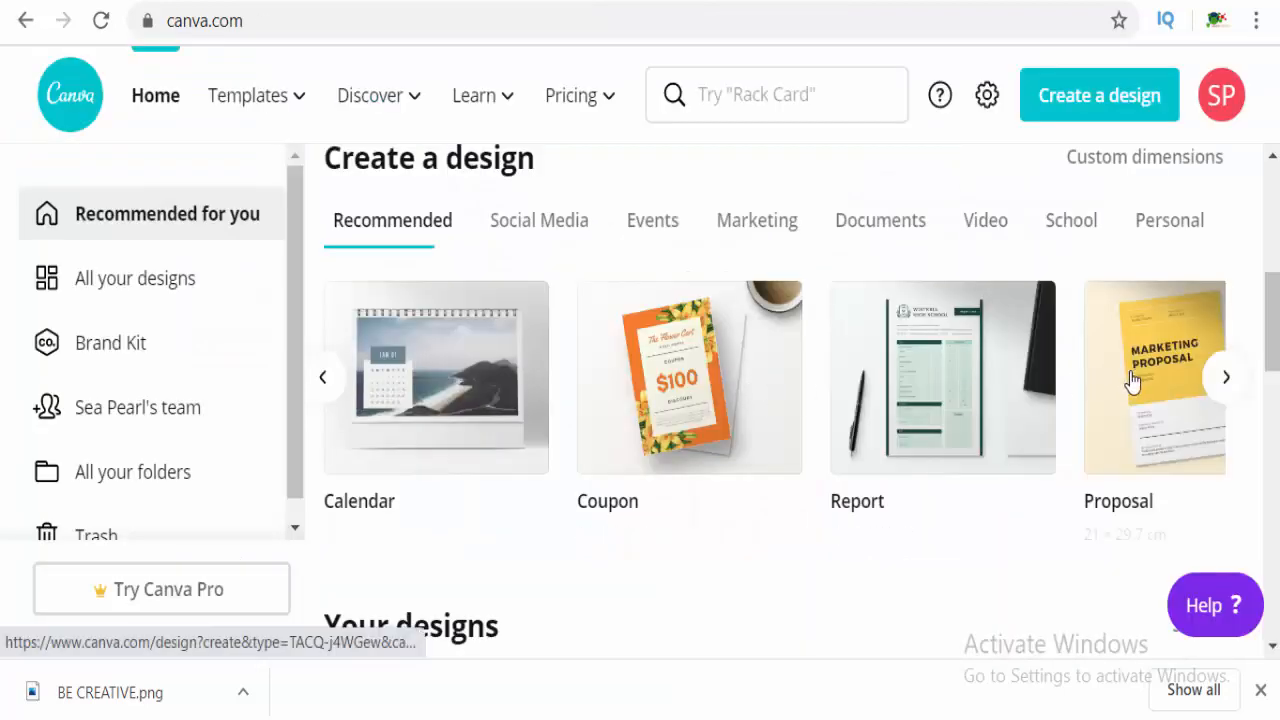
Start a new Proposal design and look through all Marketing Proposal templates
{"action": "left_click", "coordinate": [1132, 382]}
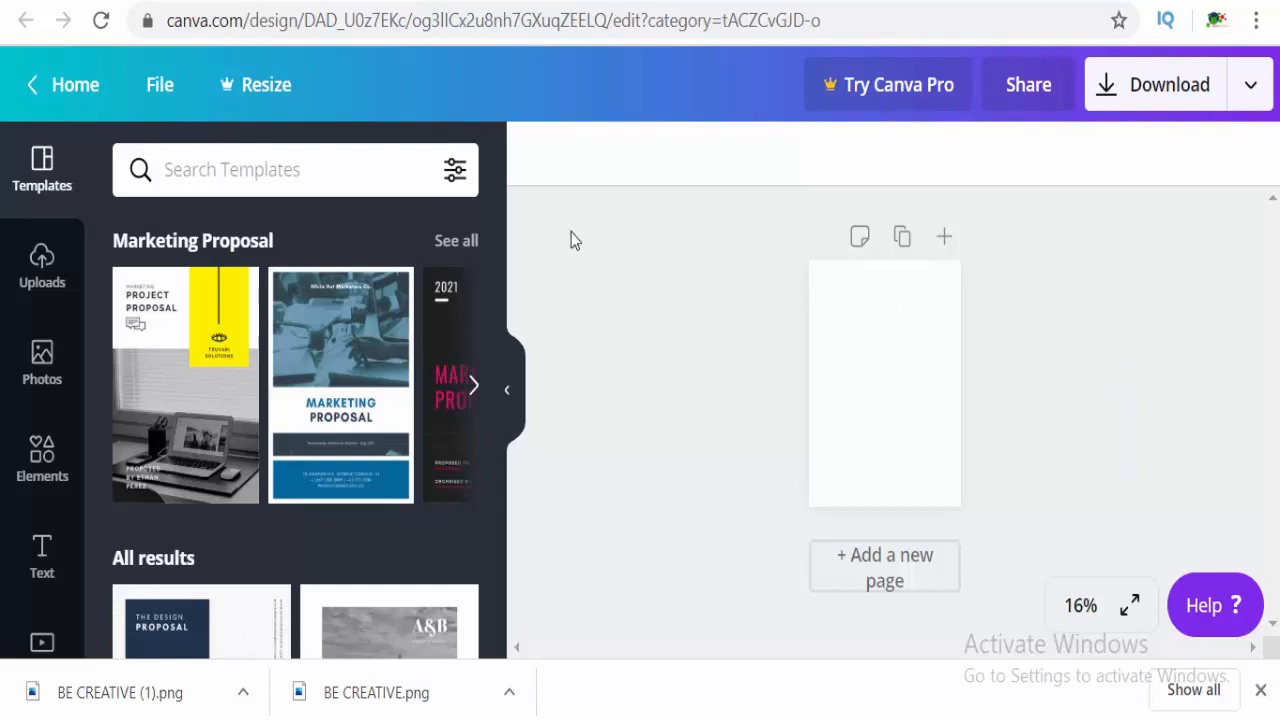
{"action": "left_click", "coordinate": [476, 244]}
{"action": "left_click_drag", "start_coordinate": [501, 252], "coordinate": [489, 596]}
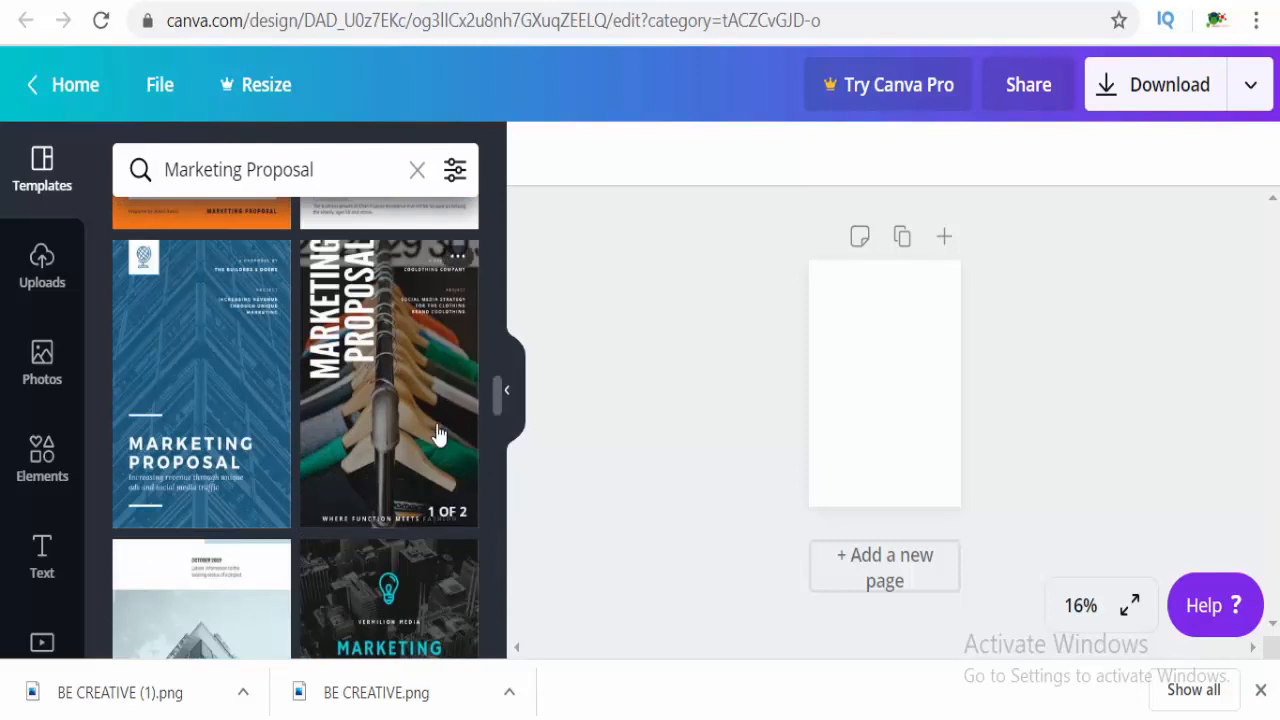
{"action": "left_click_drag", "start_coordinate": [499, 407], "coordinate": [493, 205]}
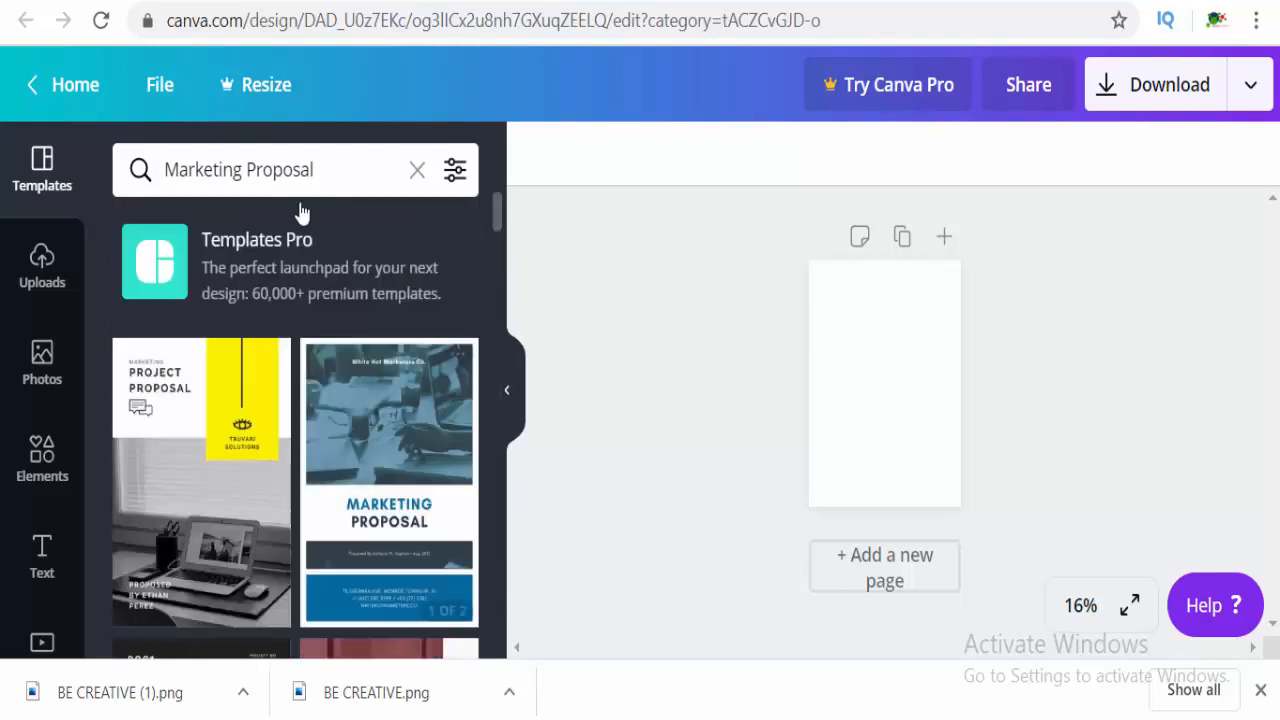
Search the proposal templates for "Marketing Proposal FREE"
{"action": "left_click", "coordinate": [328, 177]}
{"action": "type", "text": "FR"}
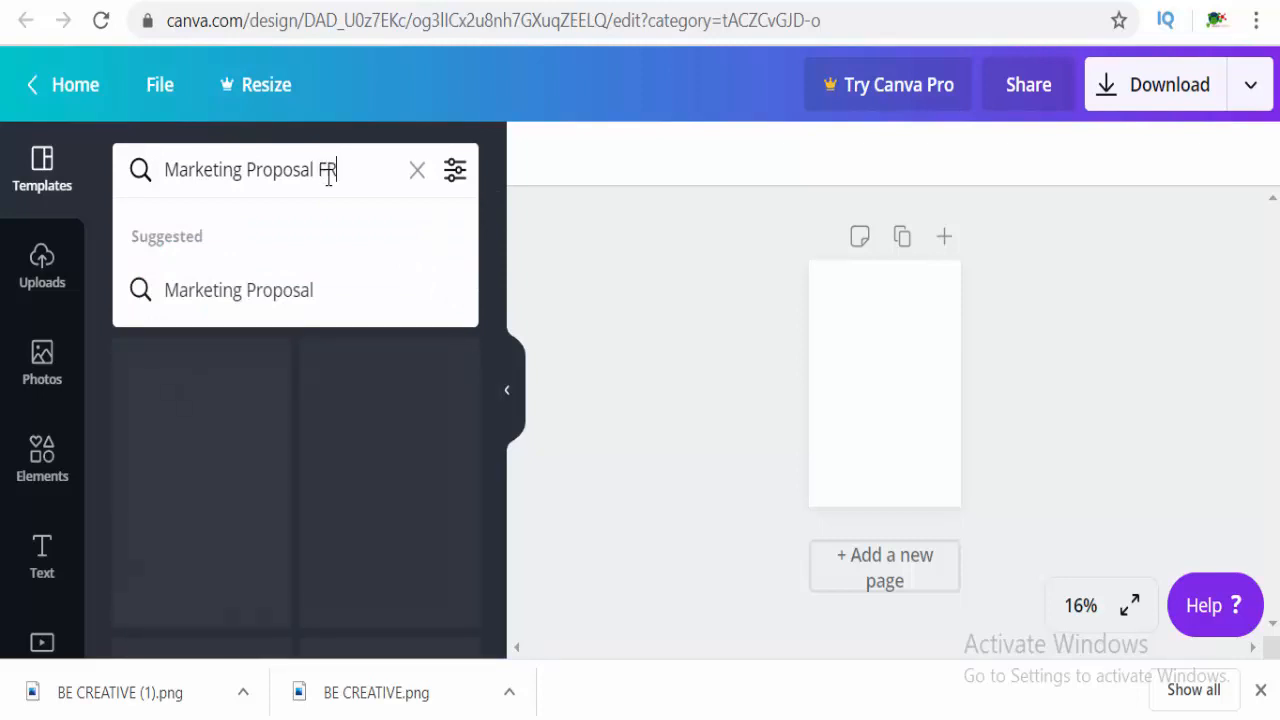
{"action": "type", "text": "EE"}
{"action": "key", "text": "Return"}
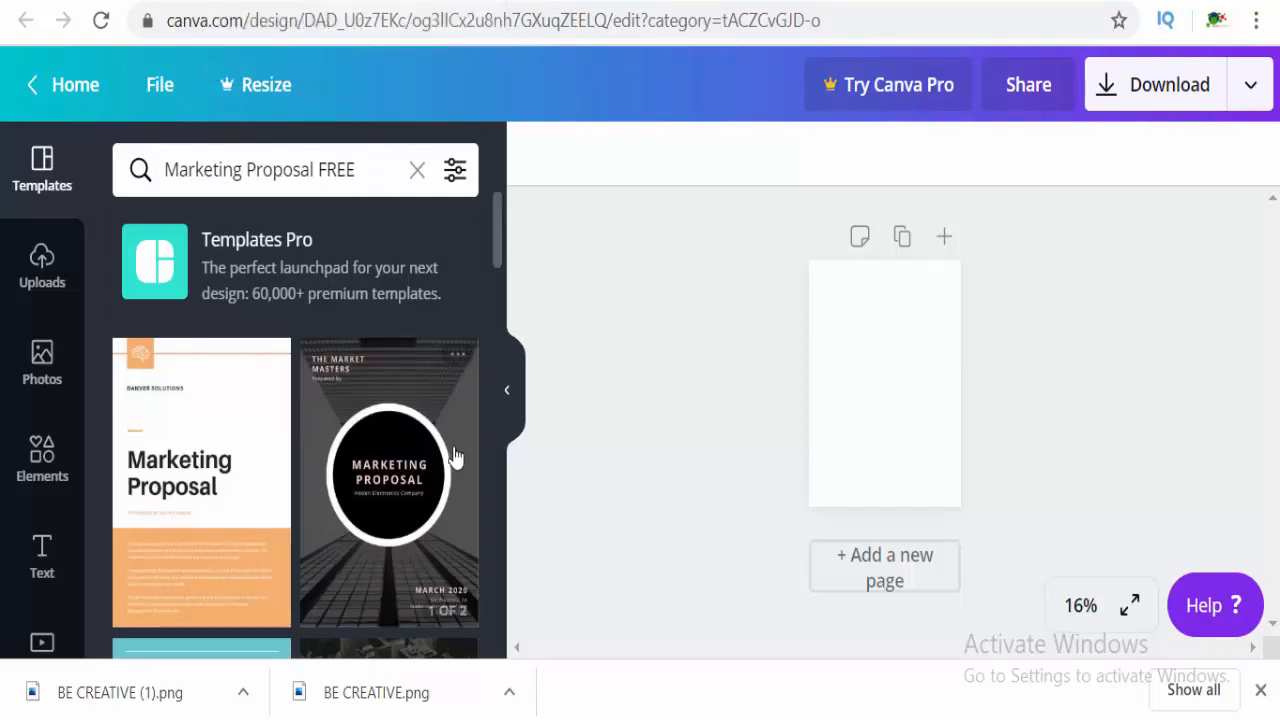
Find the Peach Modern Marketing Proposal template in the results and apply both of its pages to the design
{"action": "left_click_drag", "start_coordinate": [494, 248], "coordinate": [497, 349]}
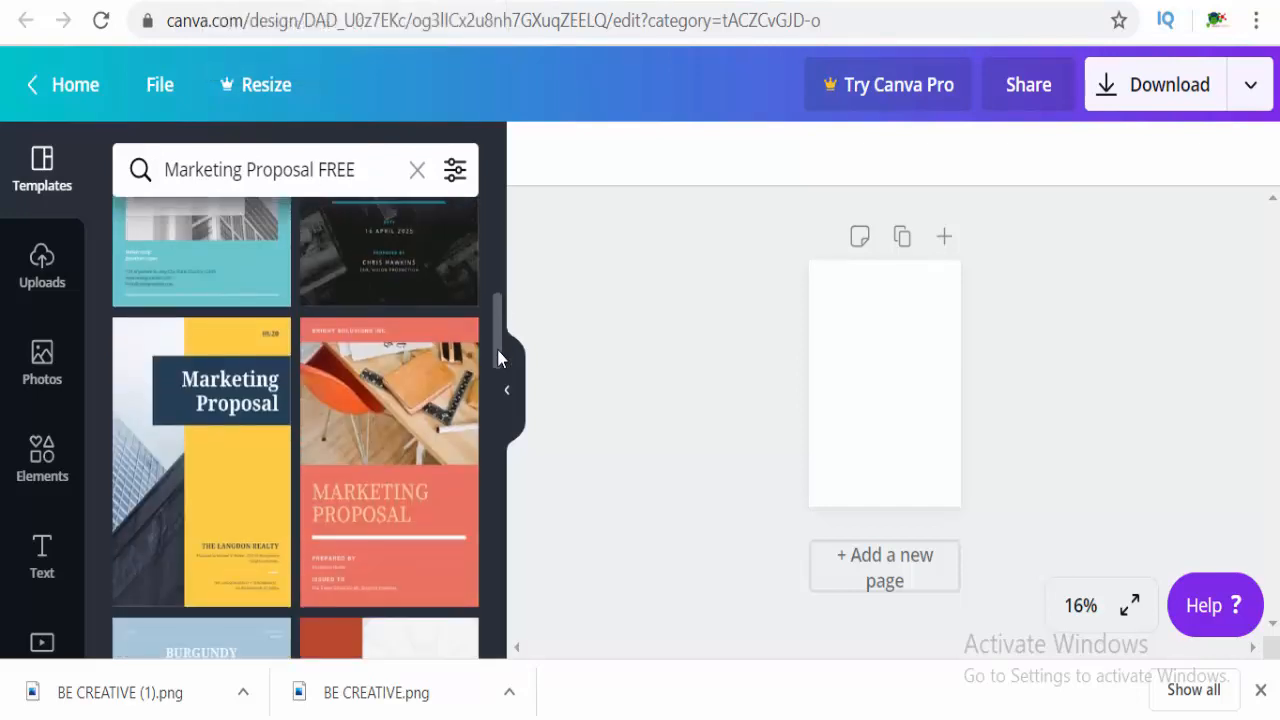
{"action": "left_click", "coordinate": [395, 405]}
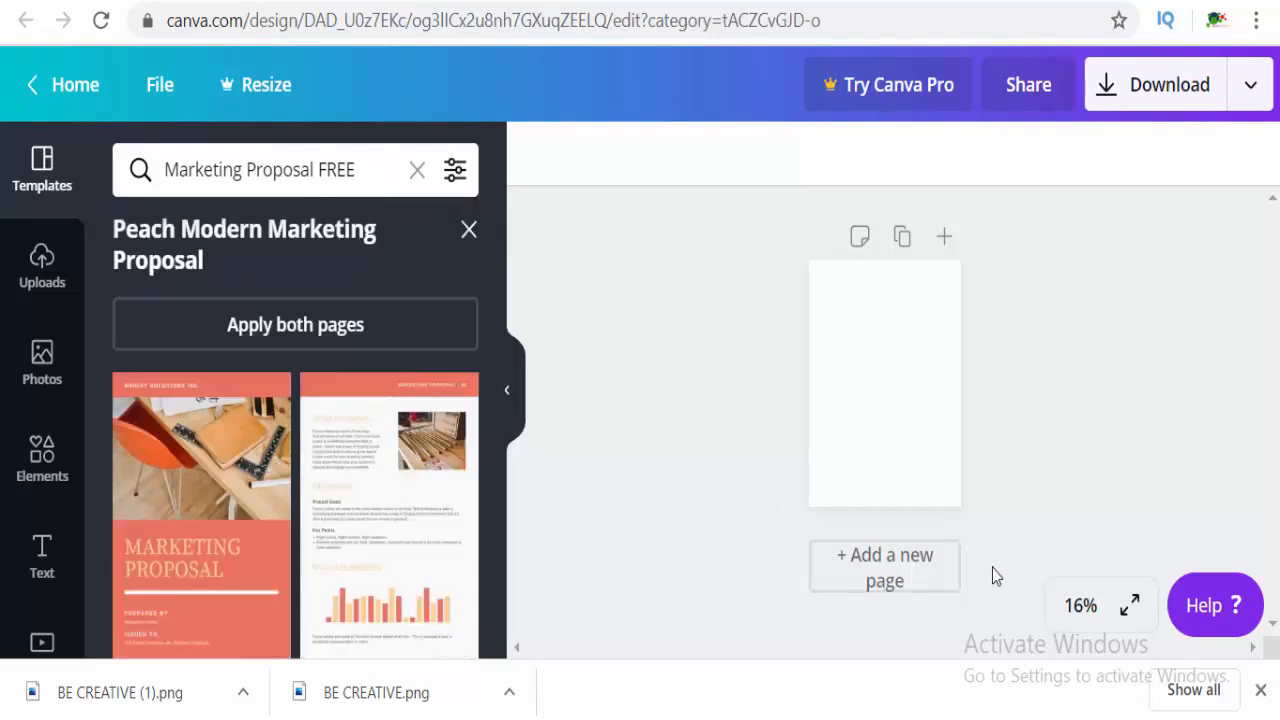
{"action": "left_click", "coordinate": [268, 475]}
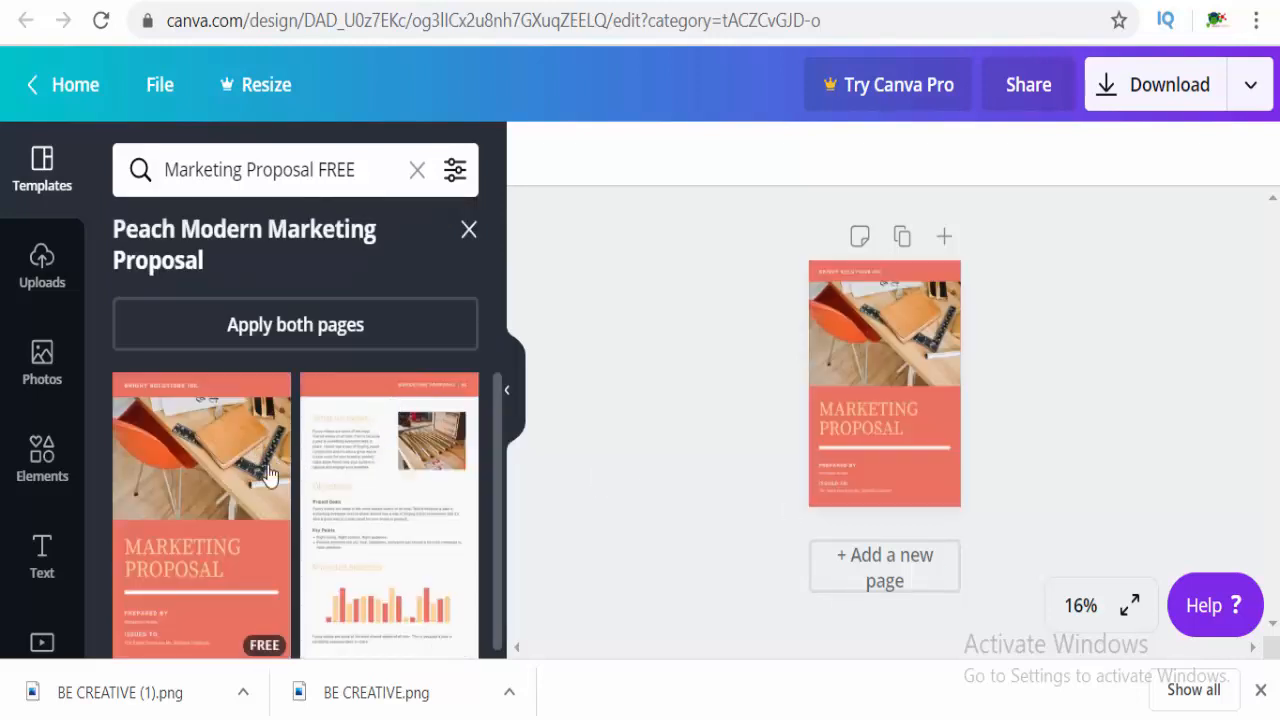
{"action": "left_click", "coordinate": [343, 325]}
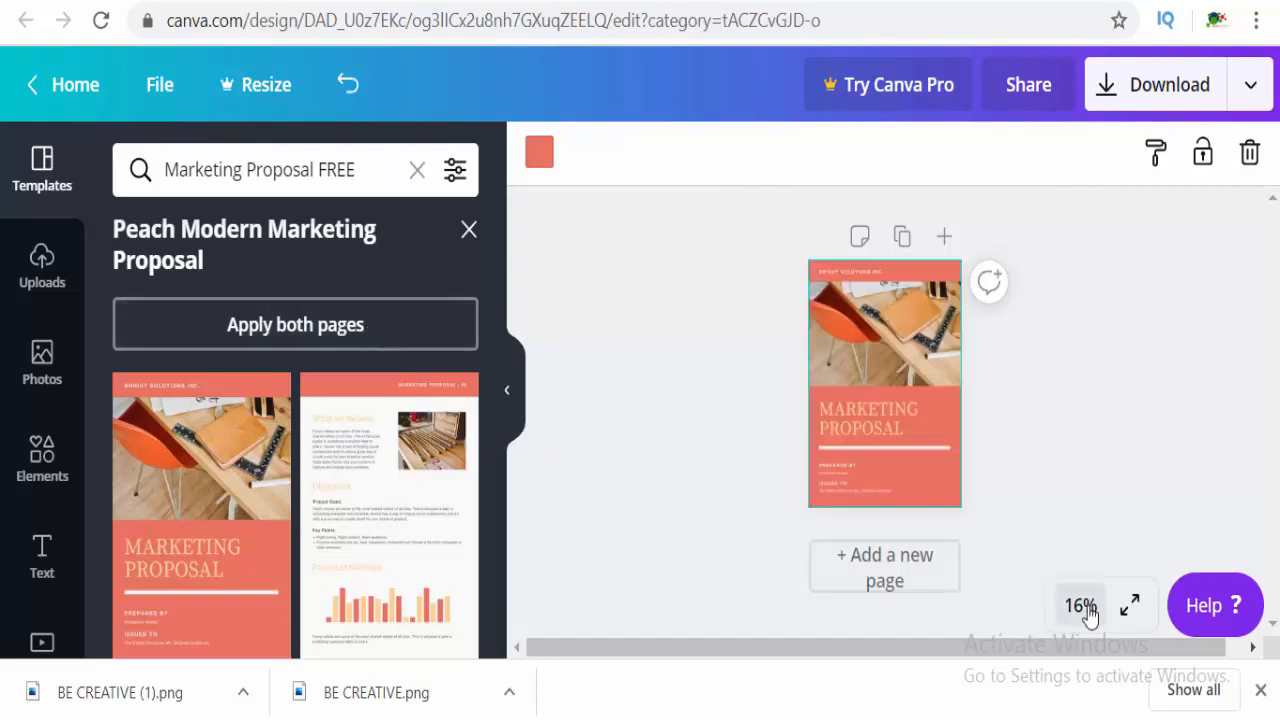
Replace the company name in the cover page's header with "BE CREATIVE", working at 50% zoom
{"action": "left_click", "coordinate": [1085, 607]}
{"action": "left_click", "coordinate": [1079, 504]}
{"action": "left_click", "coordinate": [1070, 618]}
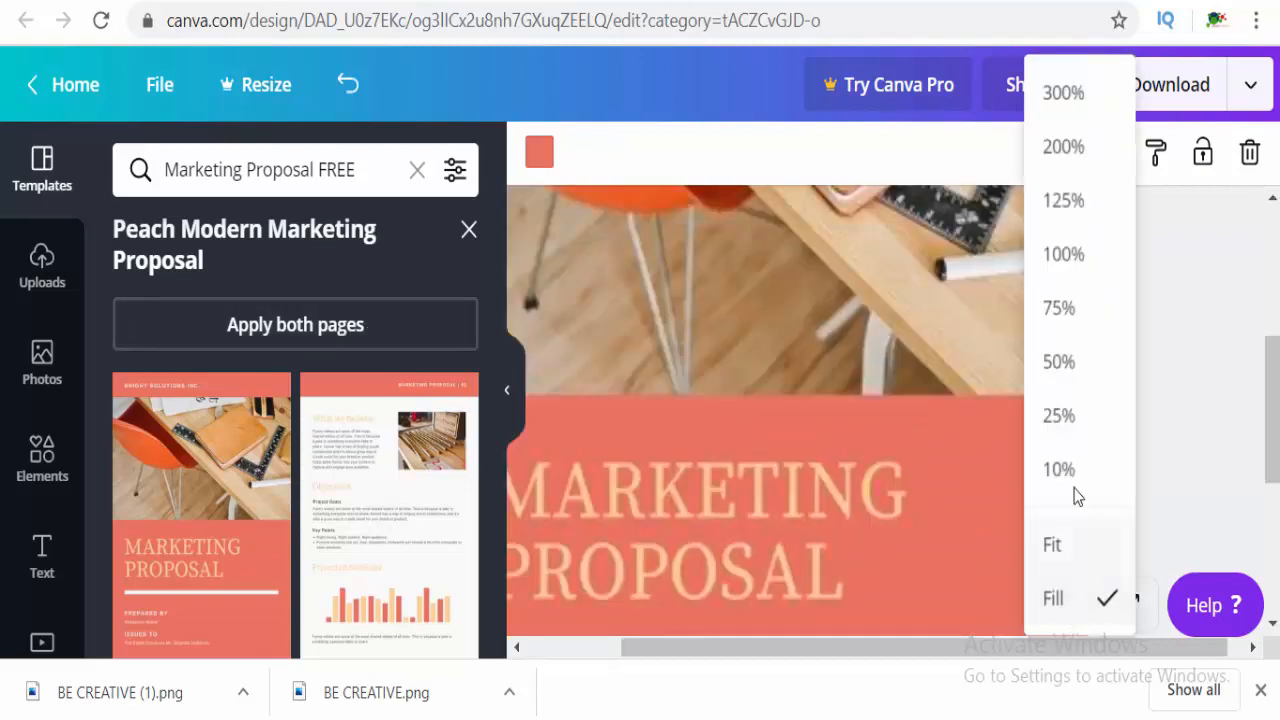
{"action": "left_click", "coordinate": [1077, 366]}
{"action": "left_click_drag", "start_coordinate": [1273, 306], "coordinate": [1275, 190]}
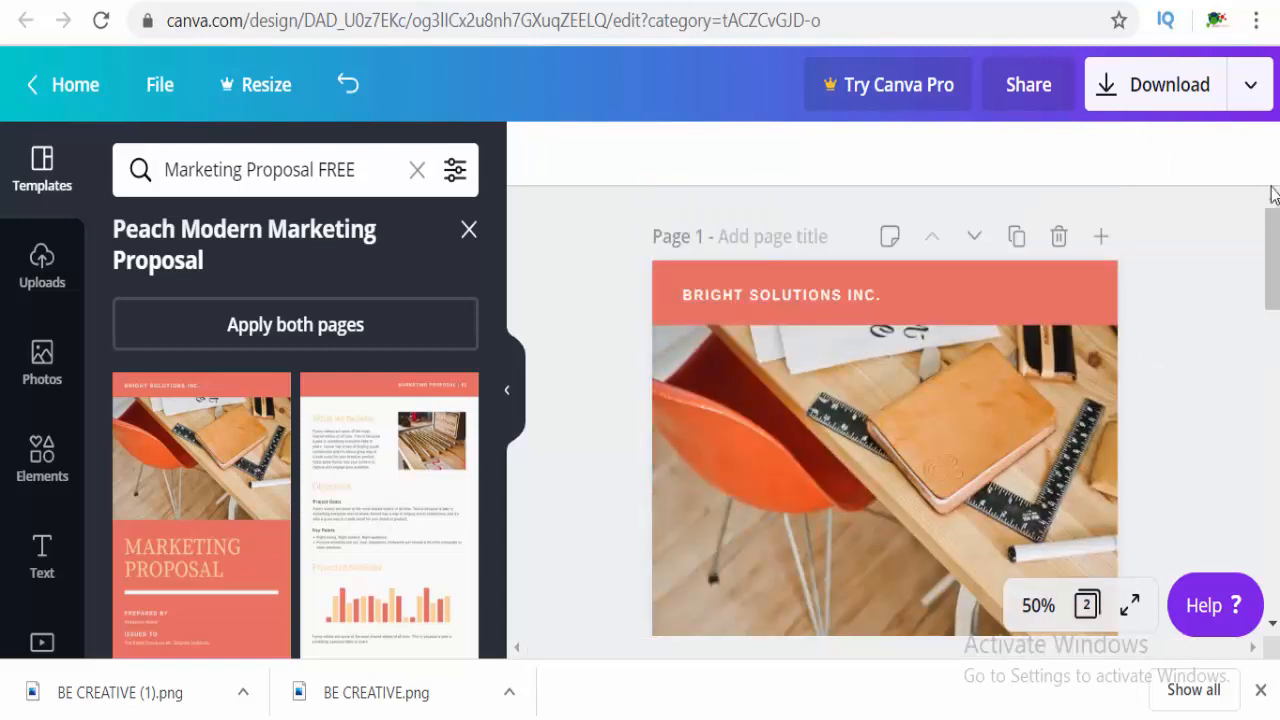
{"action": "left_click", "coordinate": [909, 290]}
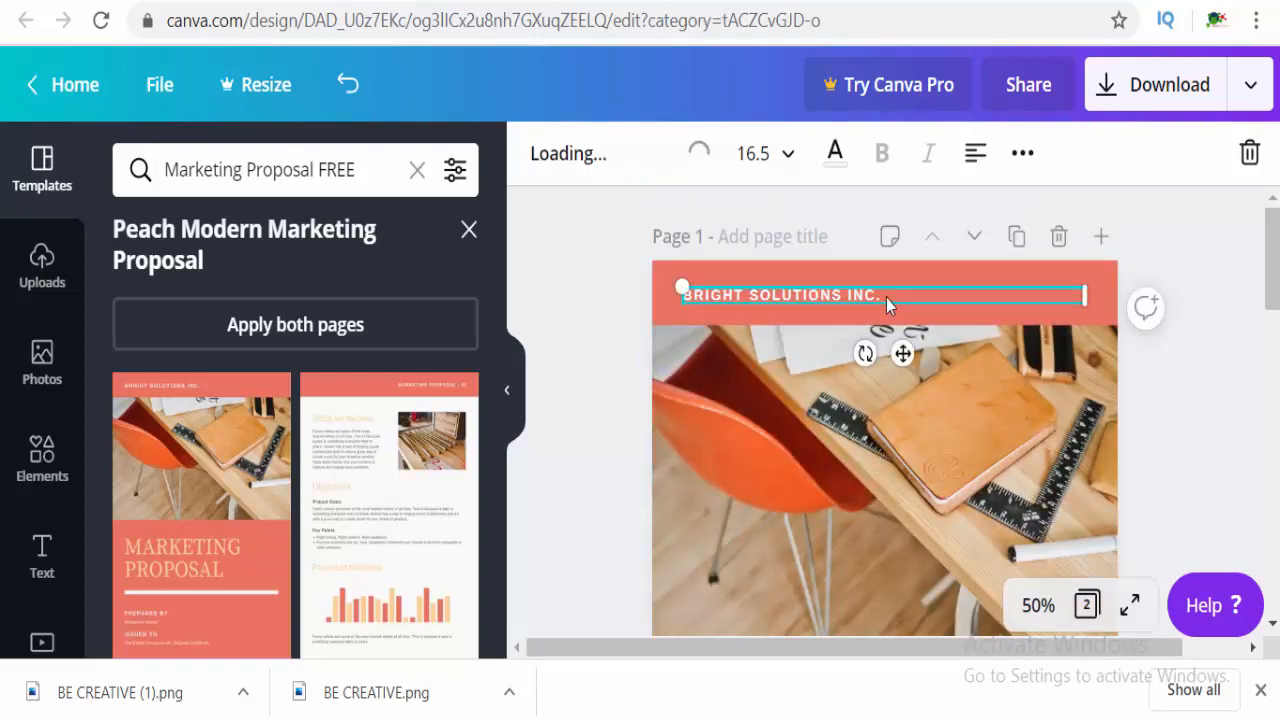
{"action": "left_click_drag", "start_coordinate": [886, 298], "coordinate": [698, 288]}
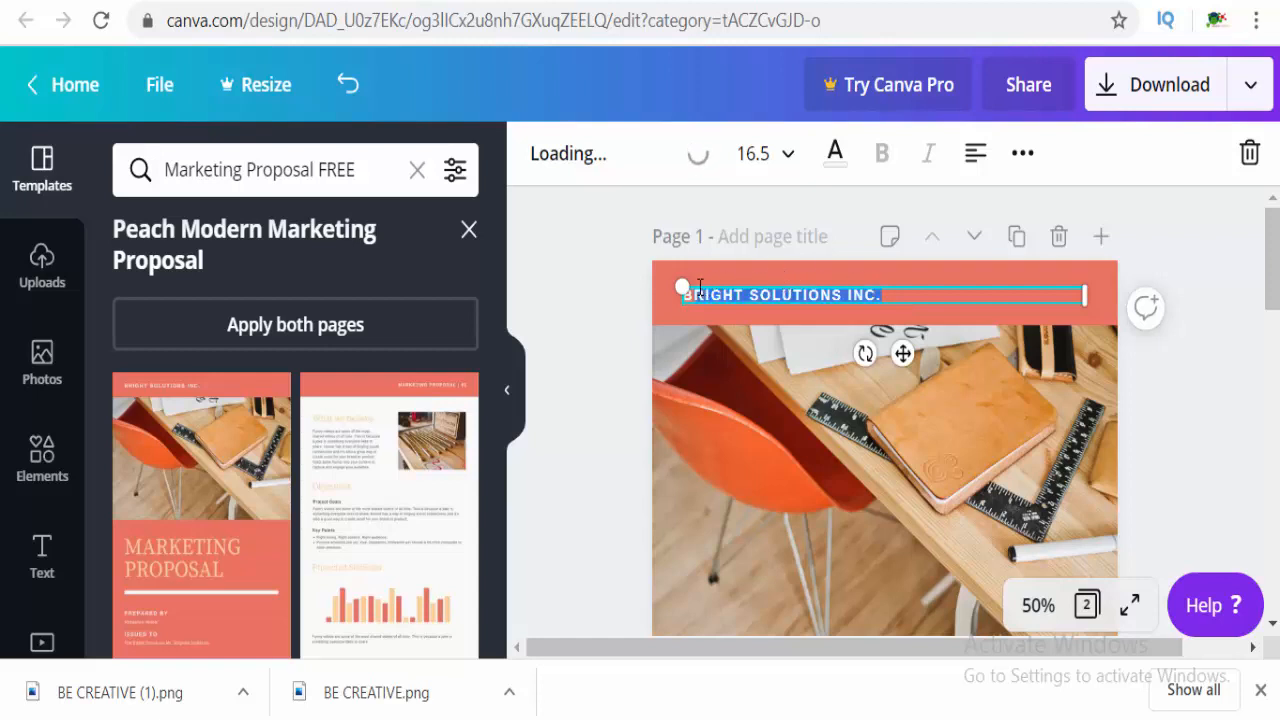
{"action": "key", "text": "BackSpace"}
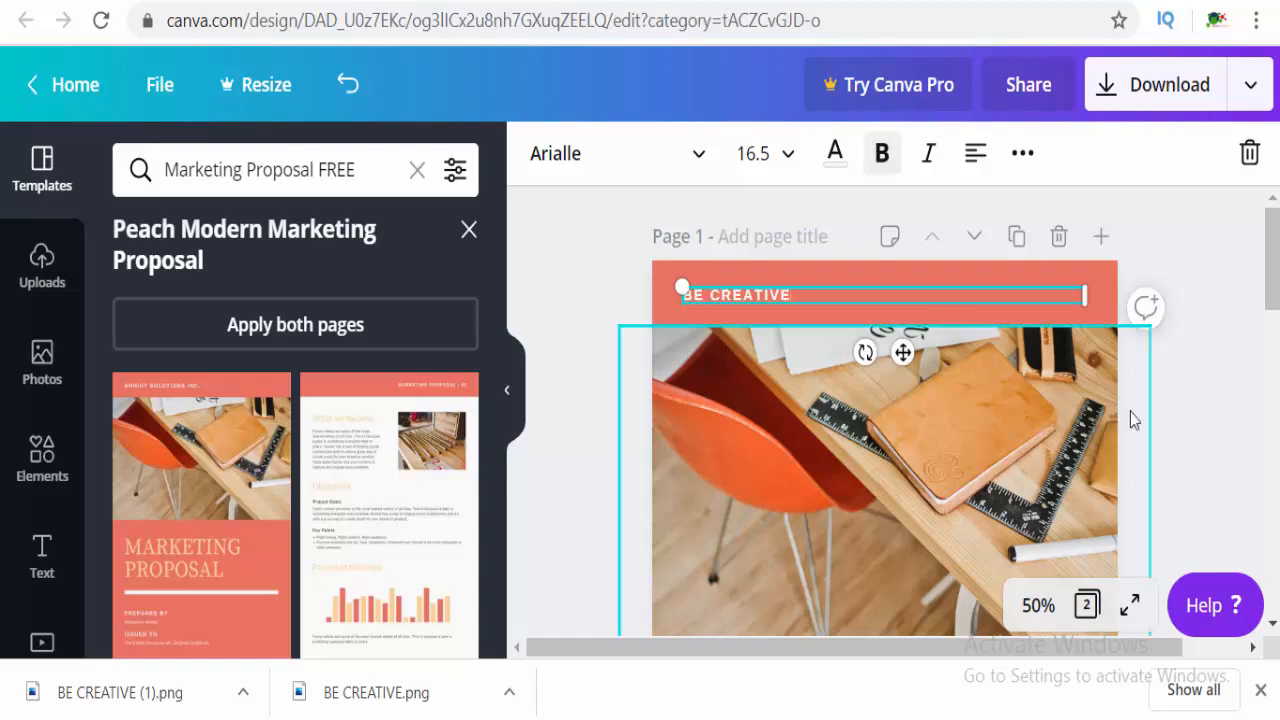
{"action": "left_click", "coordinate": [950, 373]}
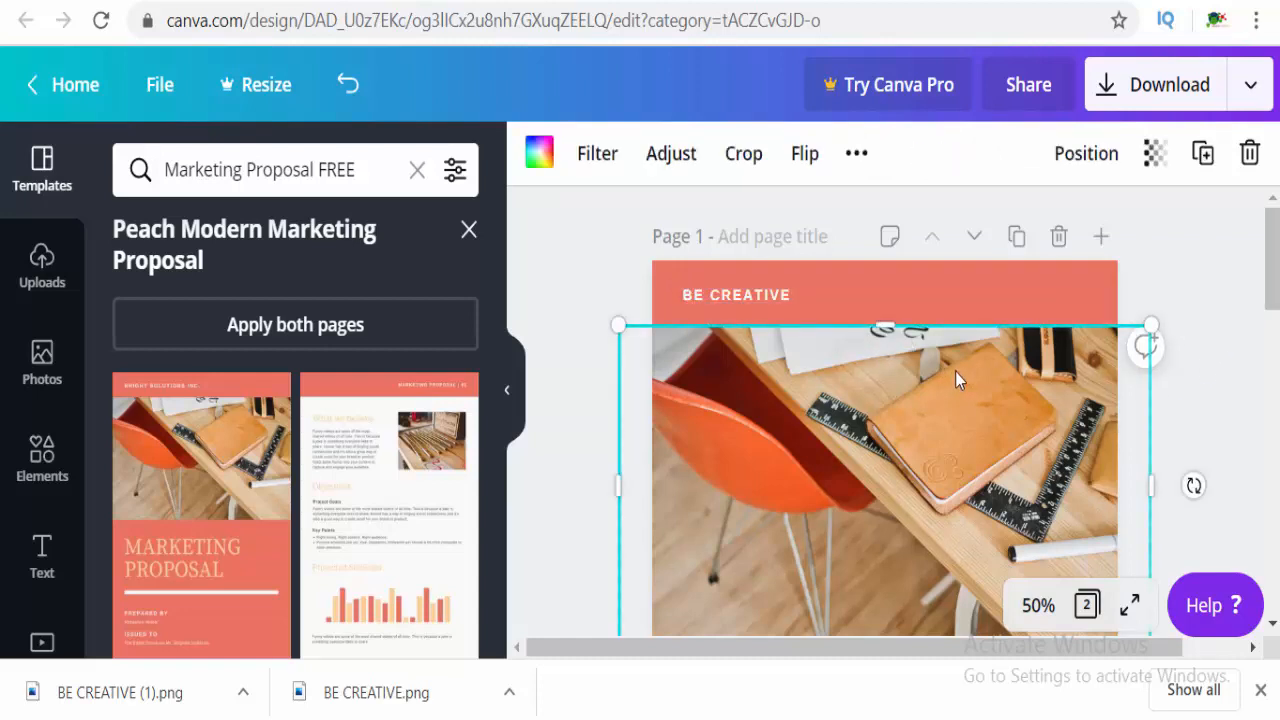
Replace the sample name under PREPARED BY on the cover page with the preparer's name in capitals
{"action": "left_click_drag", "start_coordinate": [1273, 263], "coordinate": [1275, 381]}
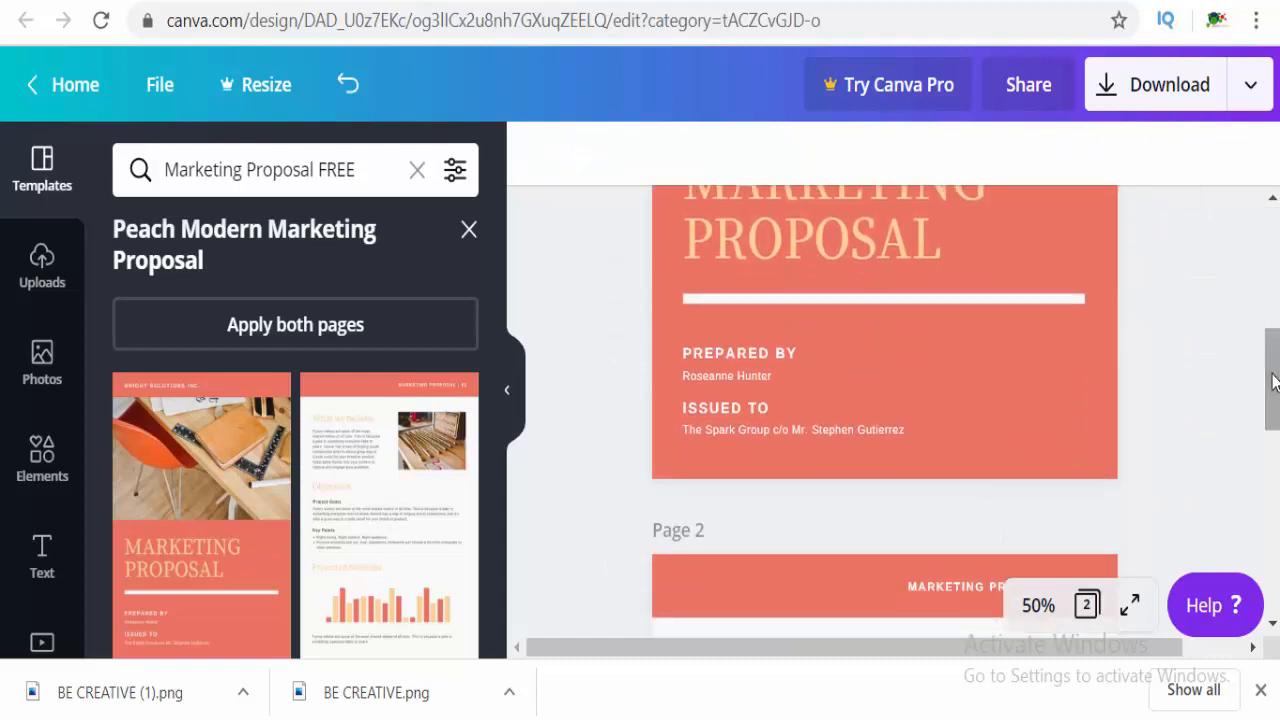
{"action": "left_click", "coordinate": [707, 352]}
{"action": "left_click", "coordinate": [726, 373]}
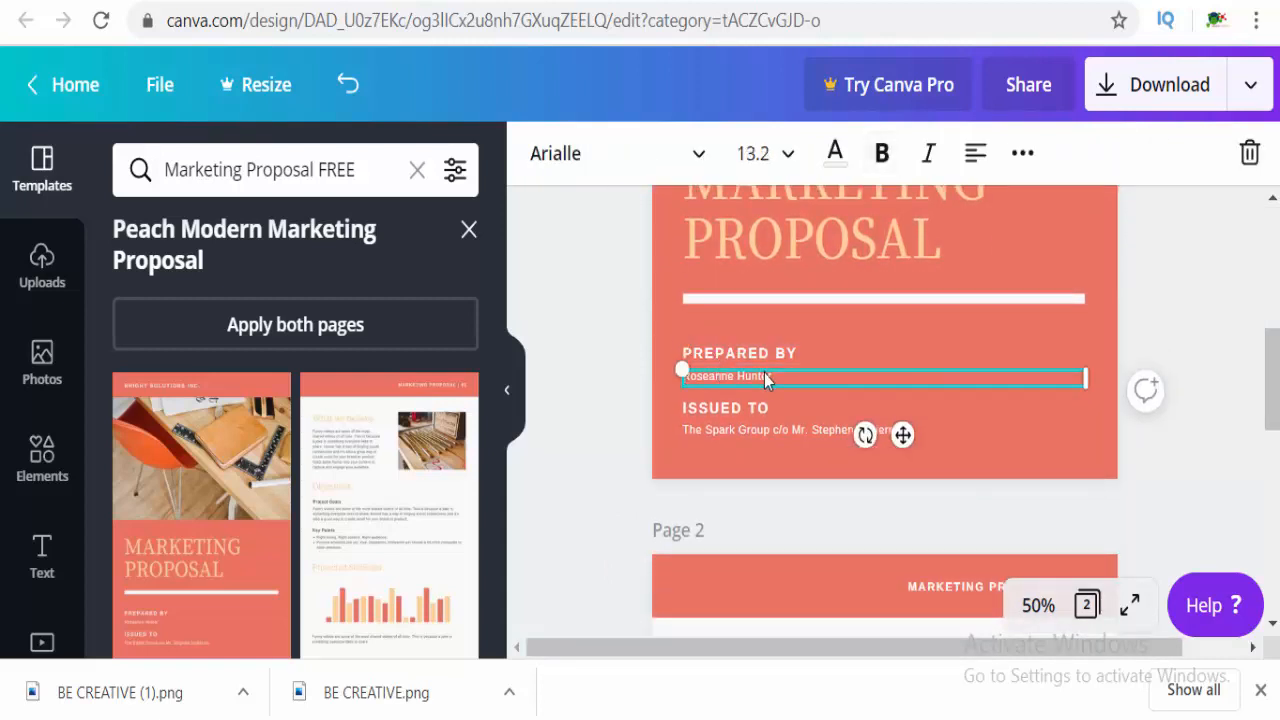
{"action": "left_click_drag", "start_coordinate": [790, 377], "coordinate": [684, 372]}
{"action": "key", "text": "BackSpace"}
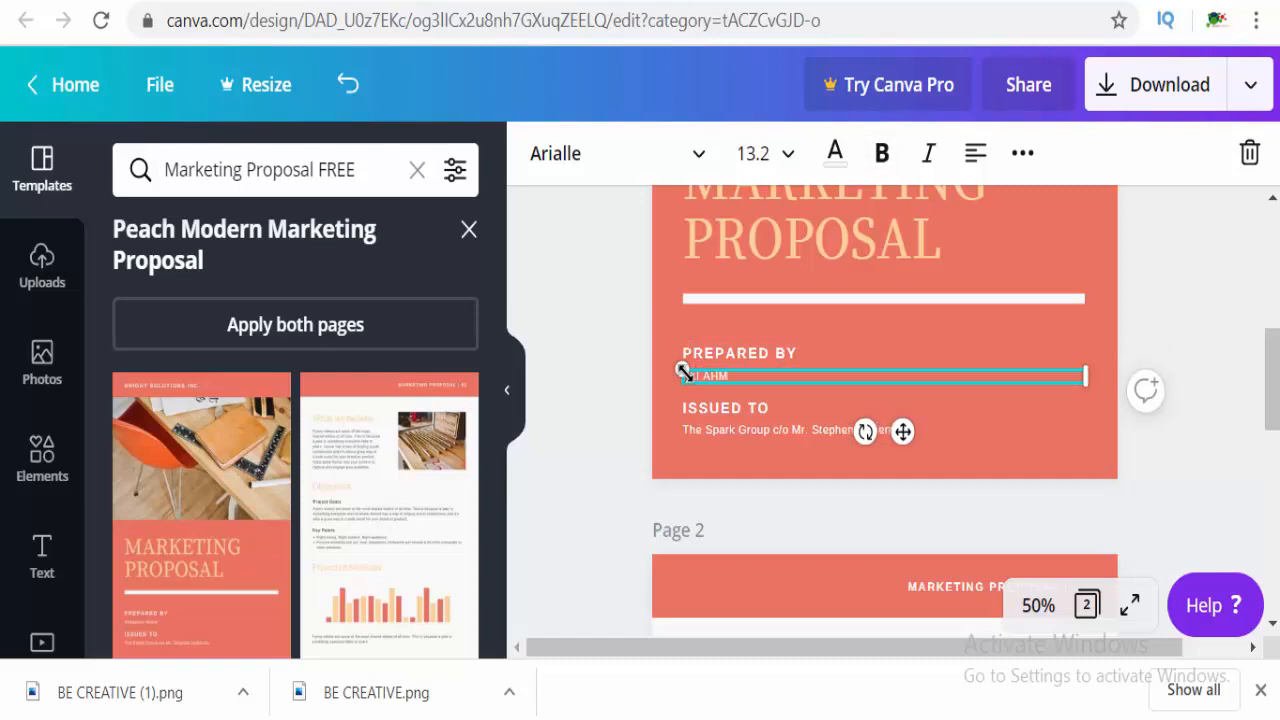
Replace the line under ISSUED TO with the recipient's name followed by "CEO OF BE CREATIVE"
{"action": "left_click", "coordinate": [746, 430]}
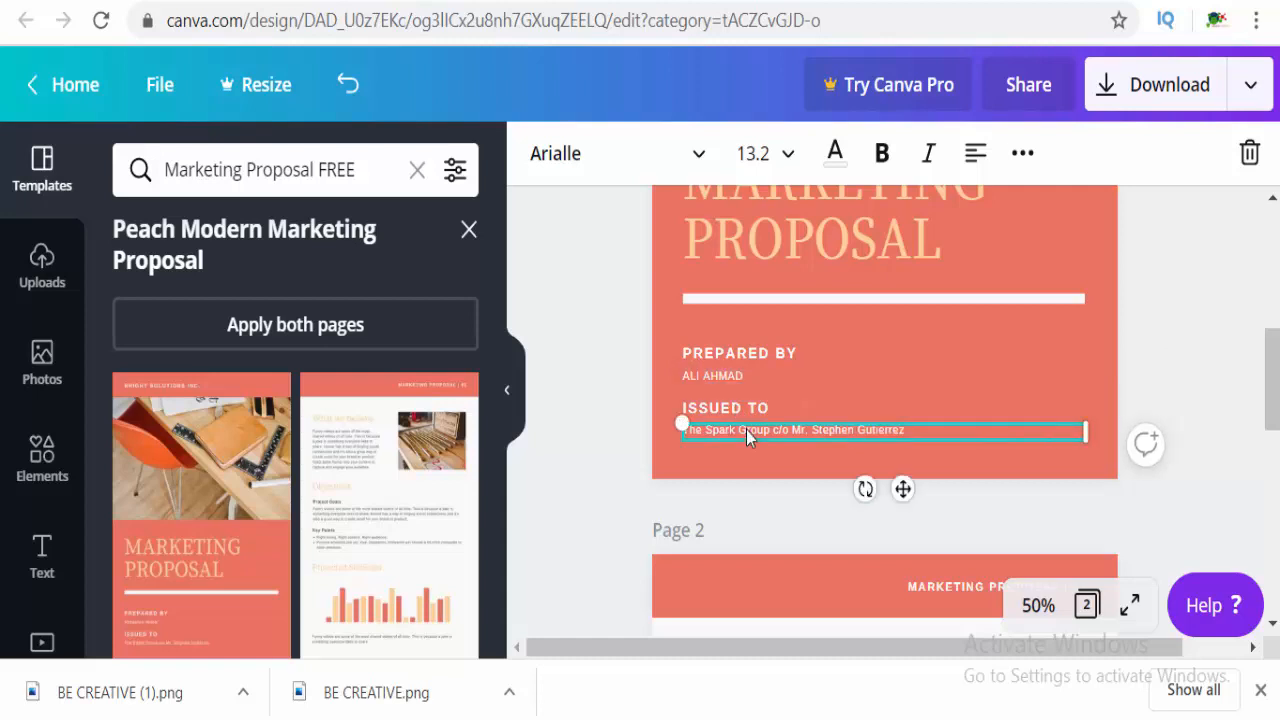
{"action": "left_click_drag", "start_coordinate": [910, 430], "coordinate": [684, 428]}
{"action": "key", "text": "BackSpace"}
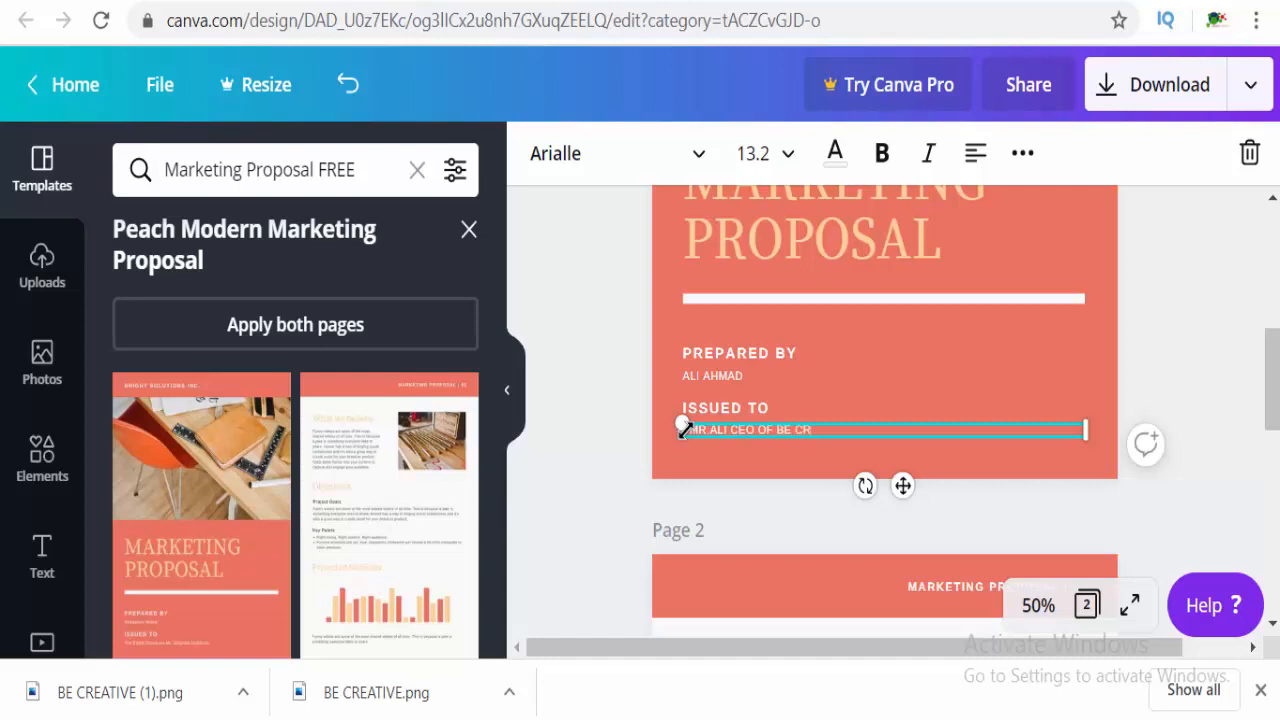
{"action": "type", "text": "EATIVE"}
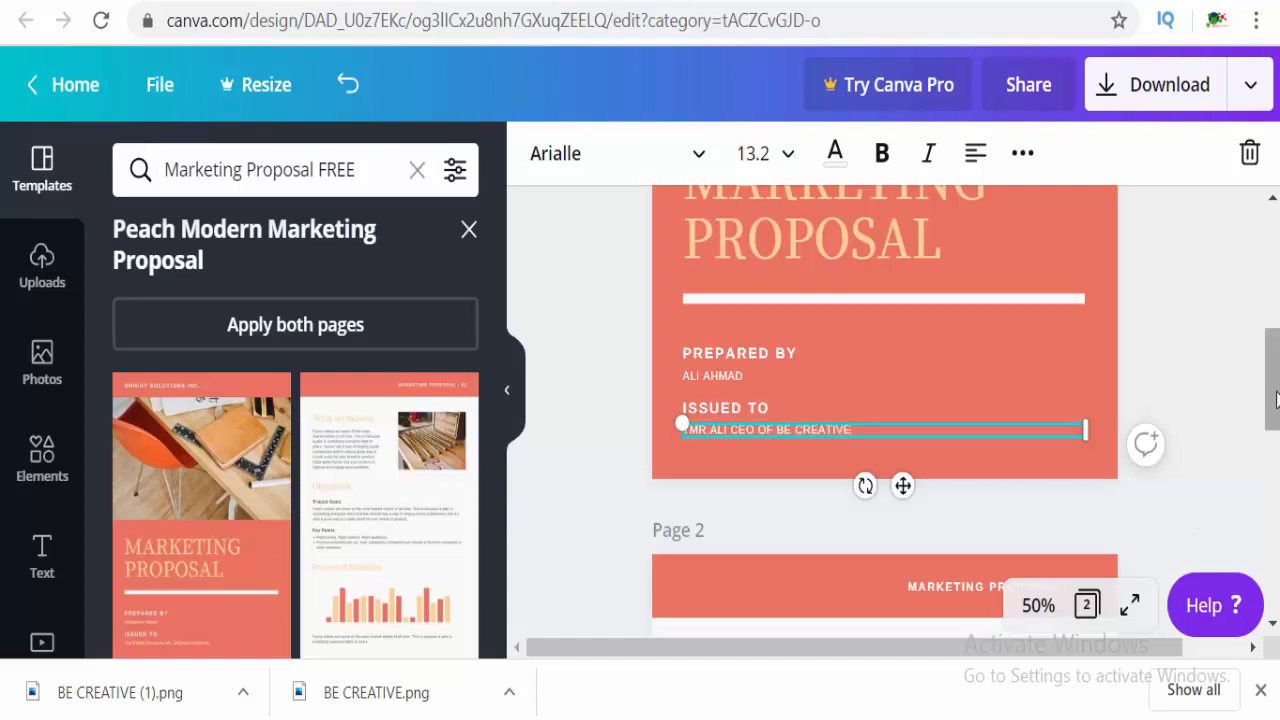
Examine page 2's "What we believe", Project Goals and Key Points text blocks and the Projected Statistics chart, checking which texts are editable
{"action": "left_click_drag", "start_coordinate": [1276, 403], "coordinate": [1276, 493]}
{"action": "left_click", "coordinate": [811, 366]}
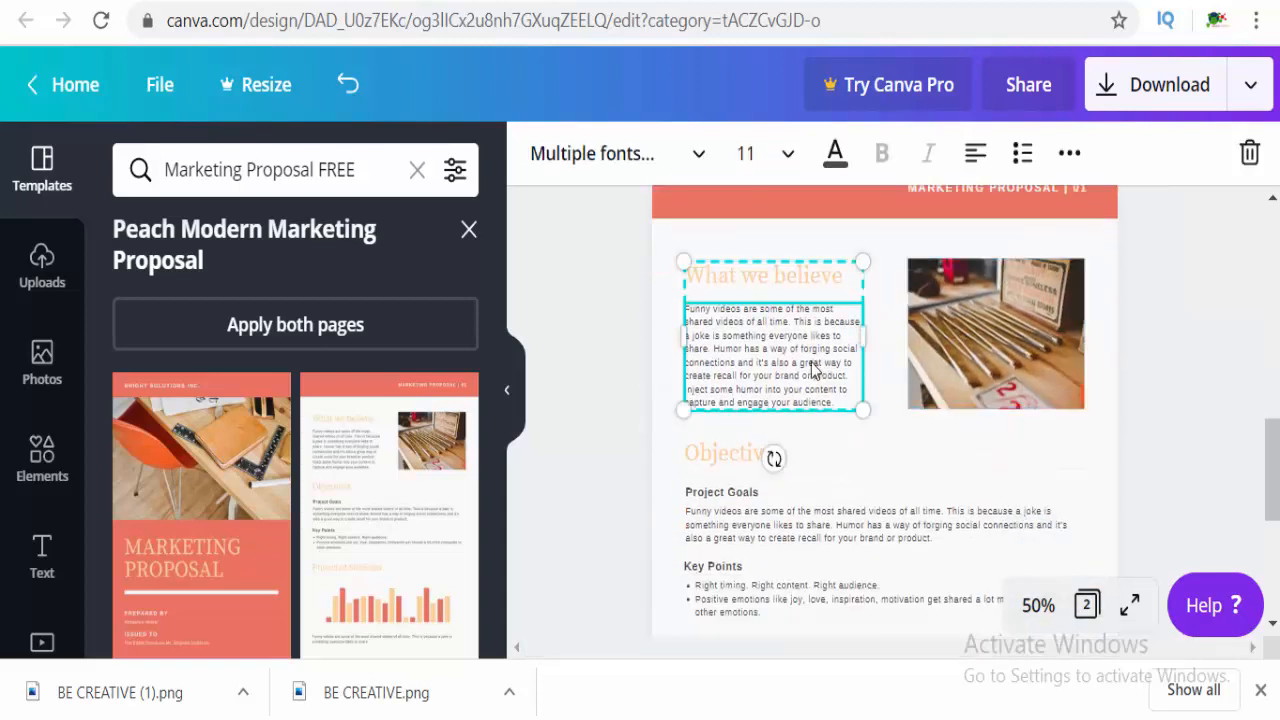
{"action": "left_click", "coordinate": [811, 366]}
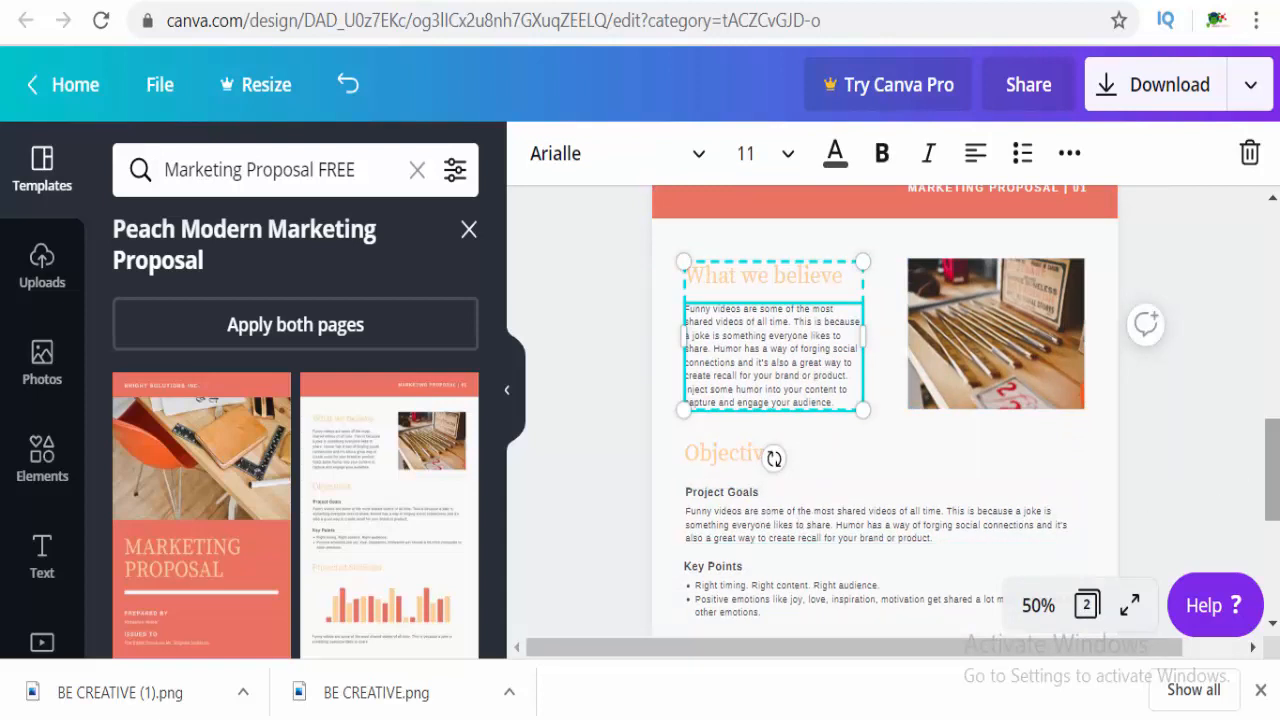
{"action": "left_click_drag", "start_coordinate": [1272, 470], "coordinate": [1272, 510]}
{"action": "left_click", "coordinate": [925, 428]}
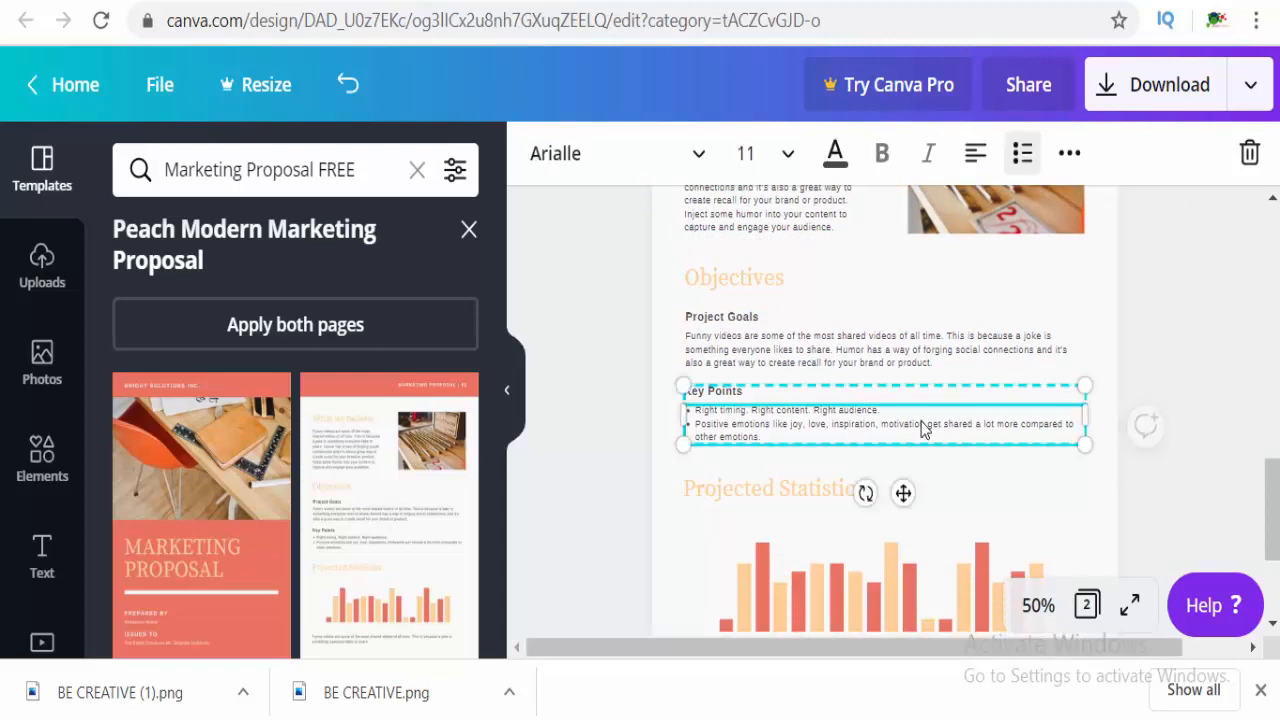
{"action": "left_click", "coordinate": [883, 370]}
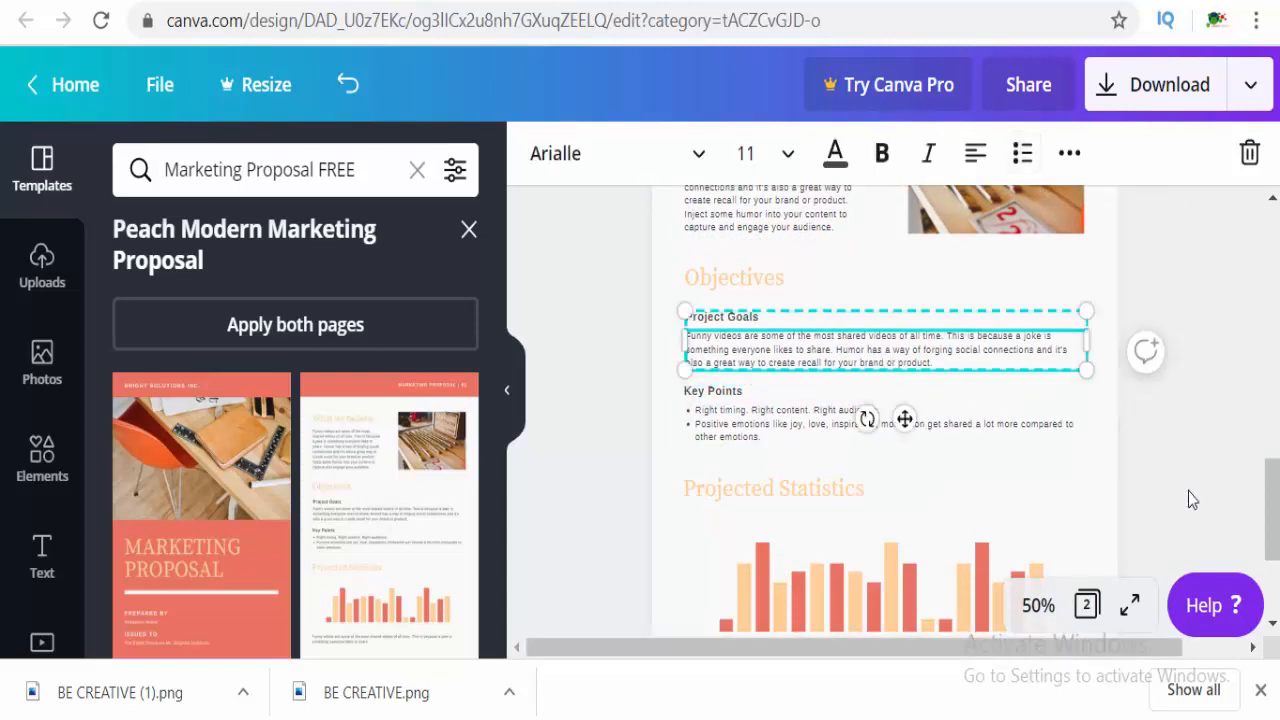
{"action": "left_click_drag", "start_coordinate": [1276, 525], "coordinate": [1275, 585]}
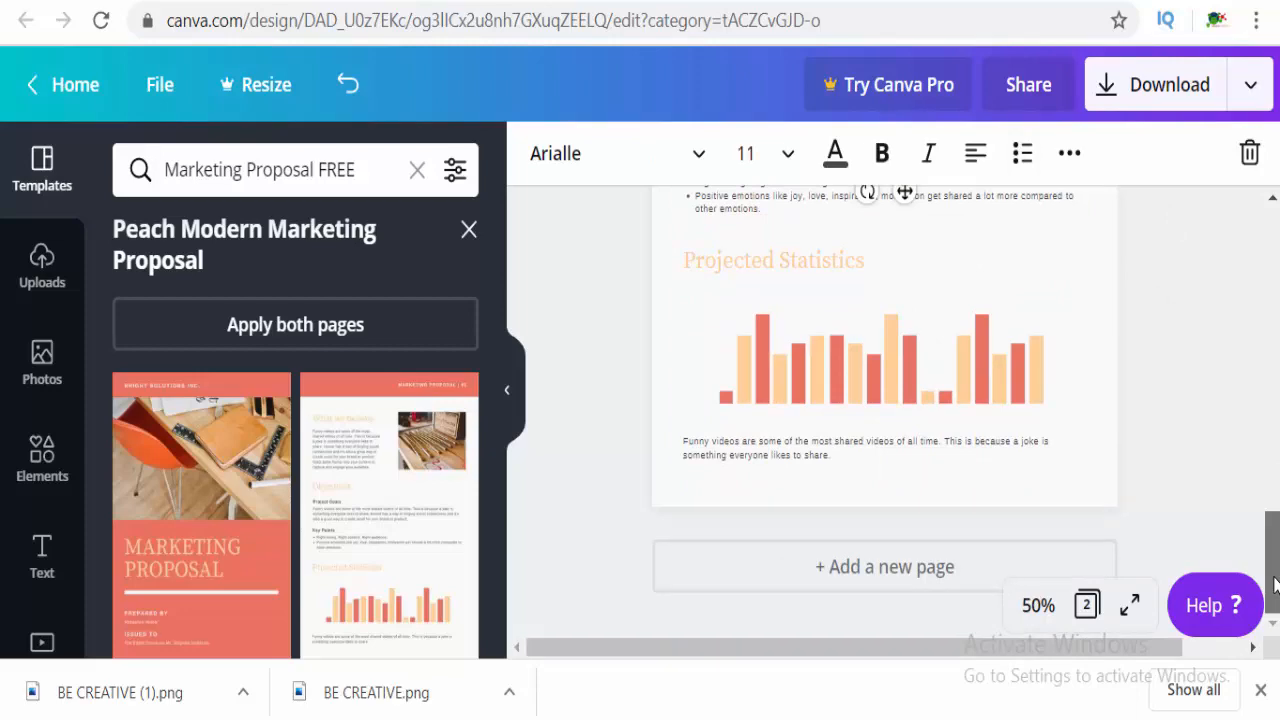
Review the edited cover page, and go through page 2's "What we believe", Objectives, Project Goals and Key Points texts once more
{"action": "left_click_drag", "start_coordinate": [1276, 585], "coordinate": [1273, 255]}
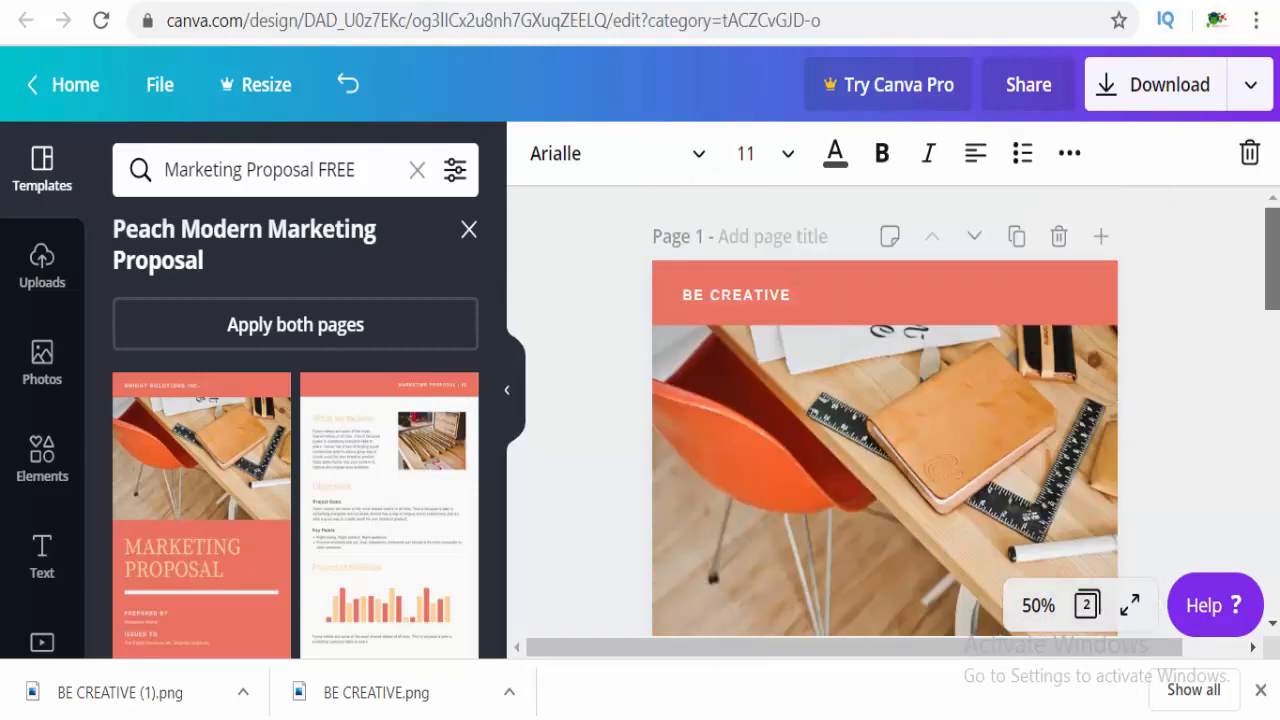
{"action": "scroll", "coordinate": [1262, 420], "scroll_direction": "down", "scroll_amount": 3}
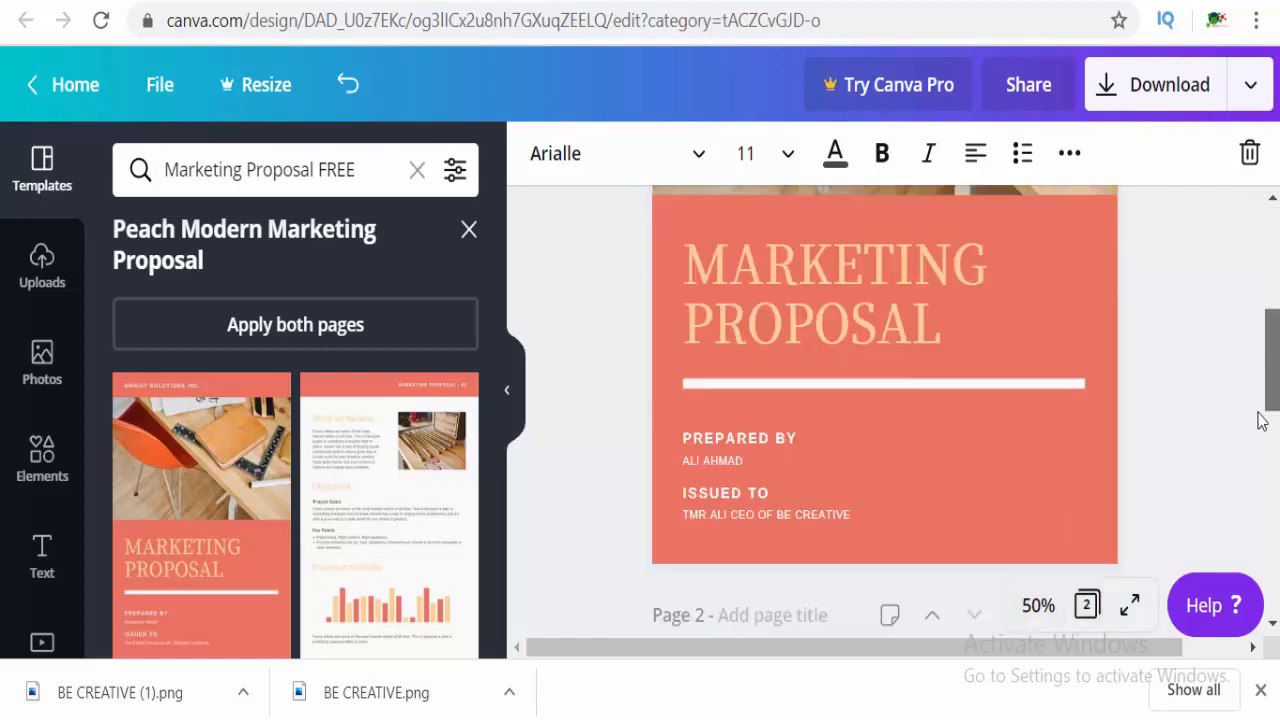
{"action": "scroll", "coordinate": [1262, 420], "scroll_direction": "down", "scroll_amount": 4}
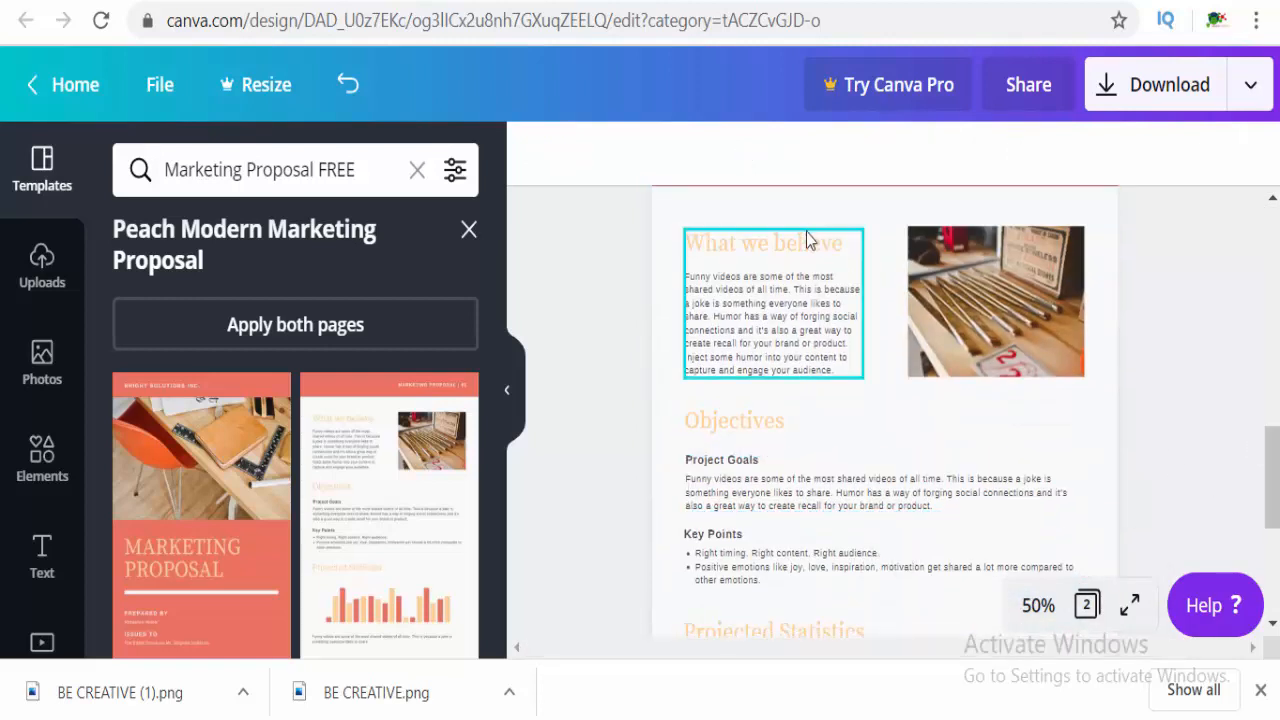
{"action": "left_click", "coordinate": [797, 292]}
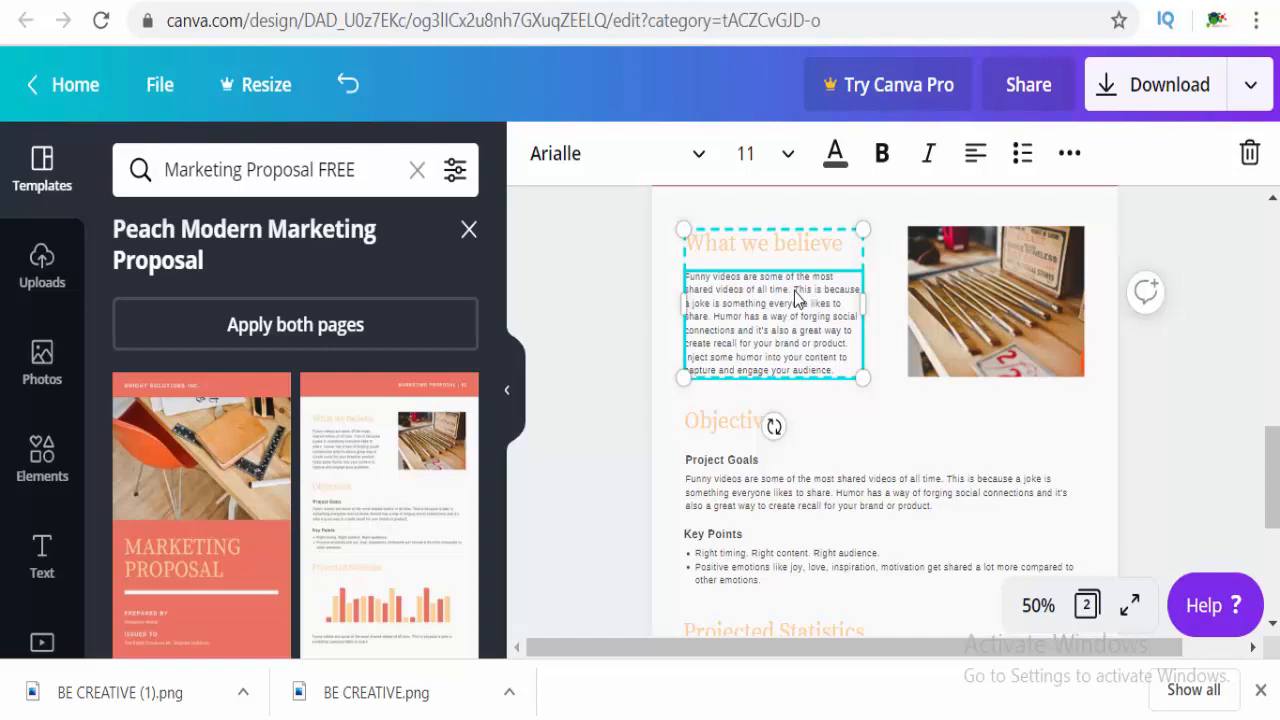
{"action": "left_click", "coordinate": [749, 421]}
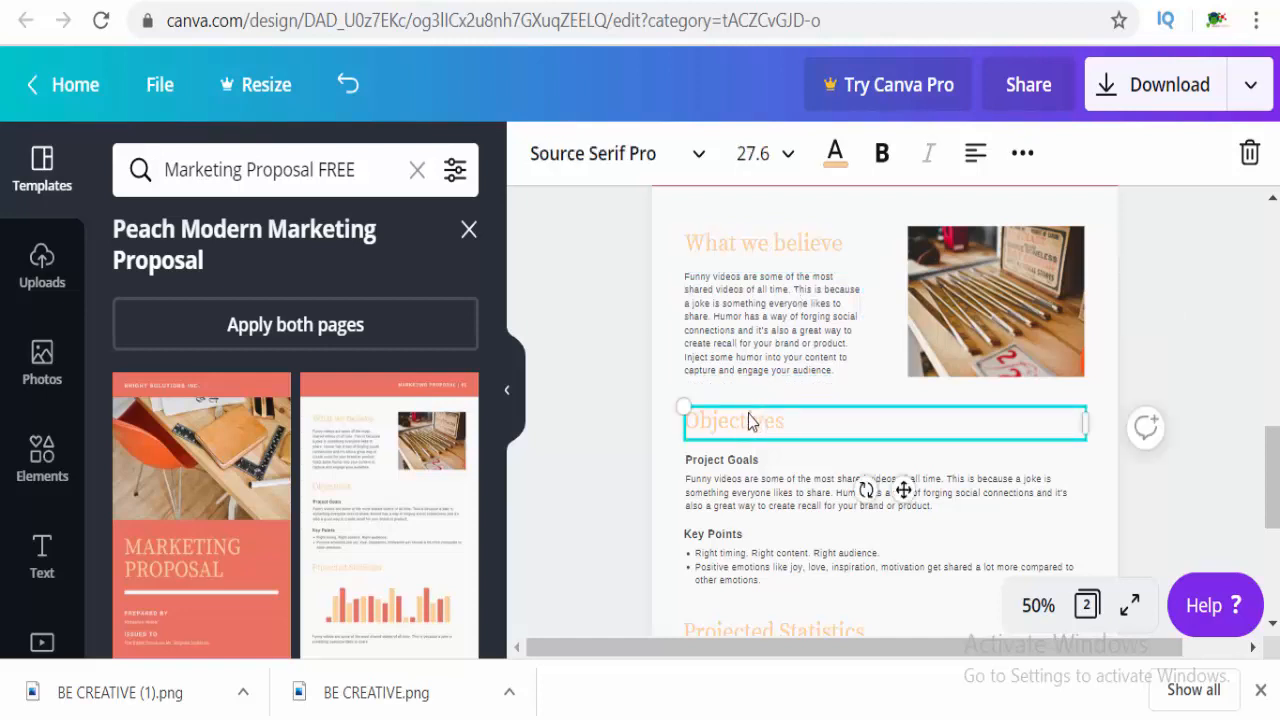
{"action": "left_click", "coordinate": [750, 480]}
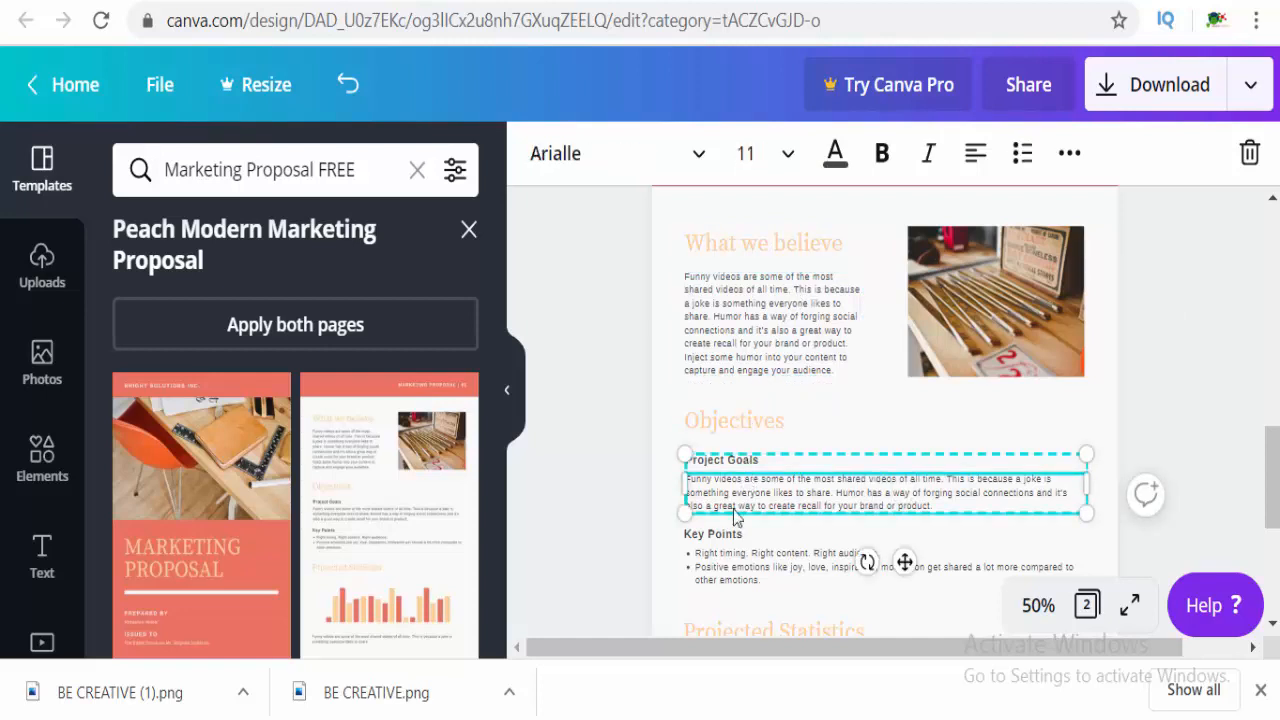
{"action": "left_click", "coordinate": [736, 558]}
{"action": "left_click", "coordinate": [736, 558]}
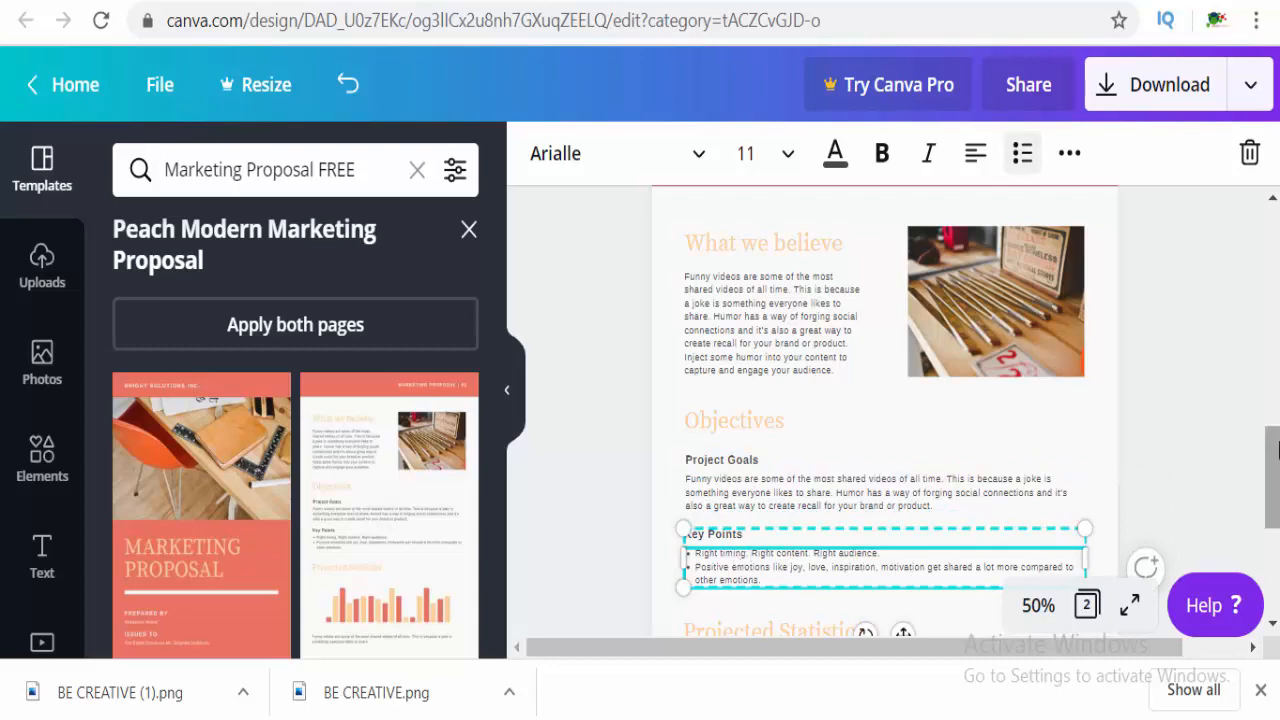
{"action": "left_click_drag", "start_coordinate": [1272, 490], "coordinate": [1272, 525]}
Download both pages of the proposal as PDF Print and save the file as BE CREATIVE on the Desktop
{"action": "left_click", "coordinate": [1172, 84]}
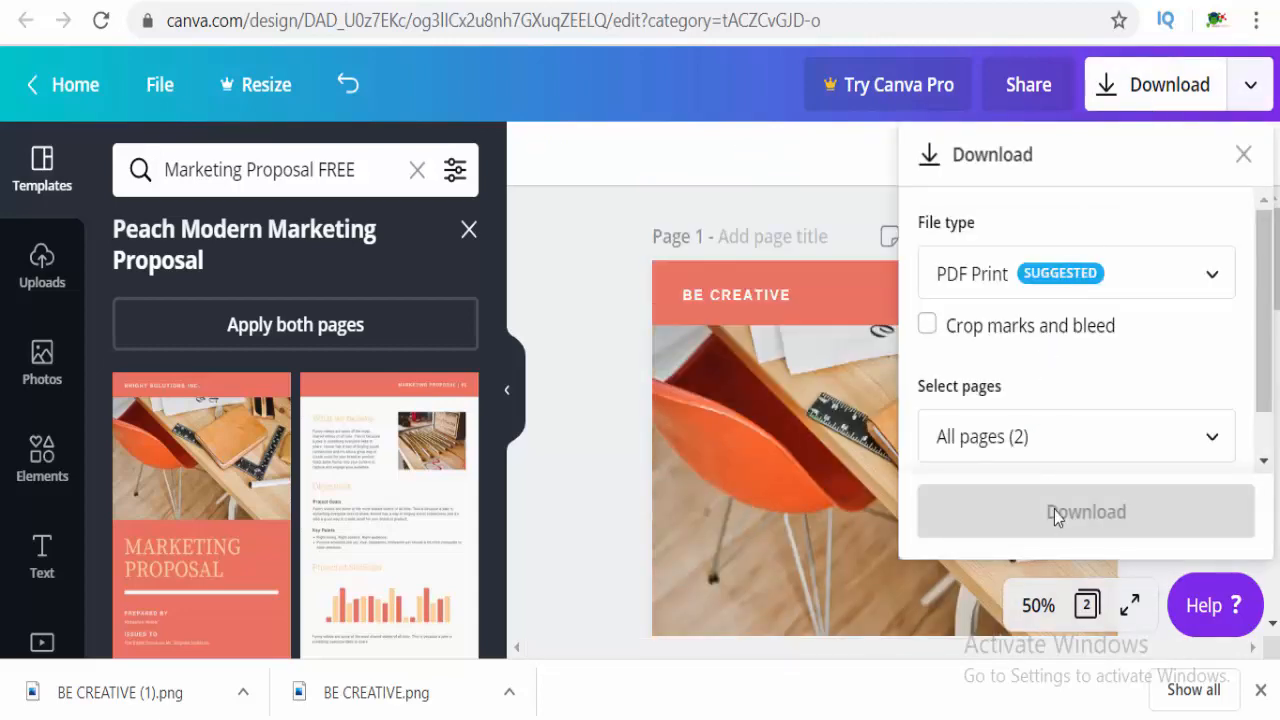
{"action": "left_click", "coordinate": [1096, 501]}
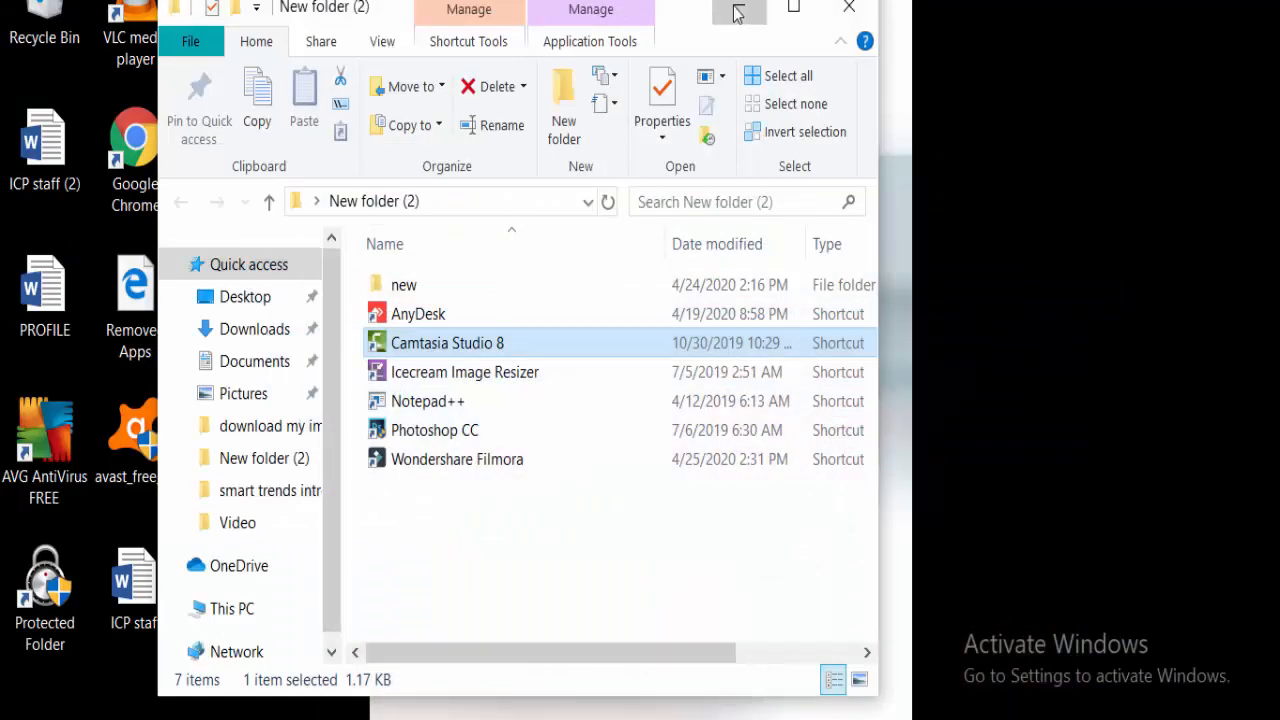
{"action": "left_click", "coordinate": [733, 13]}
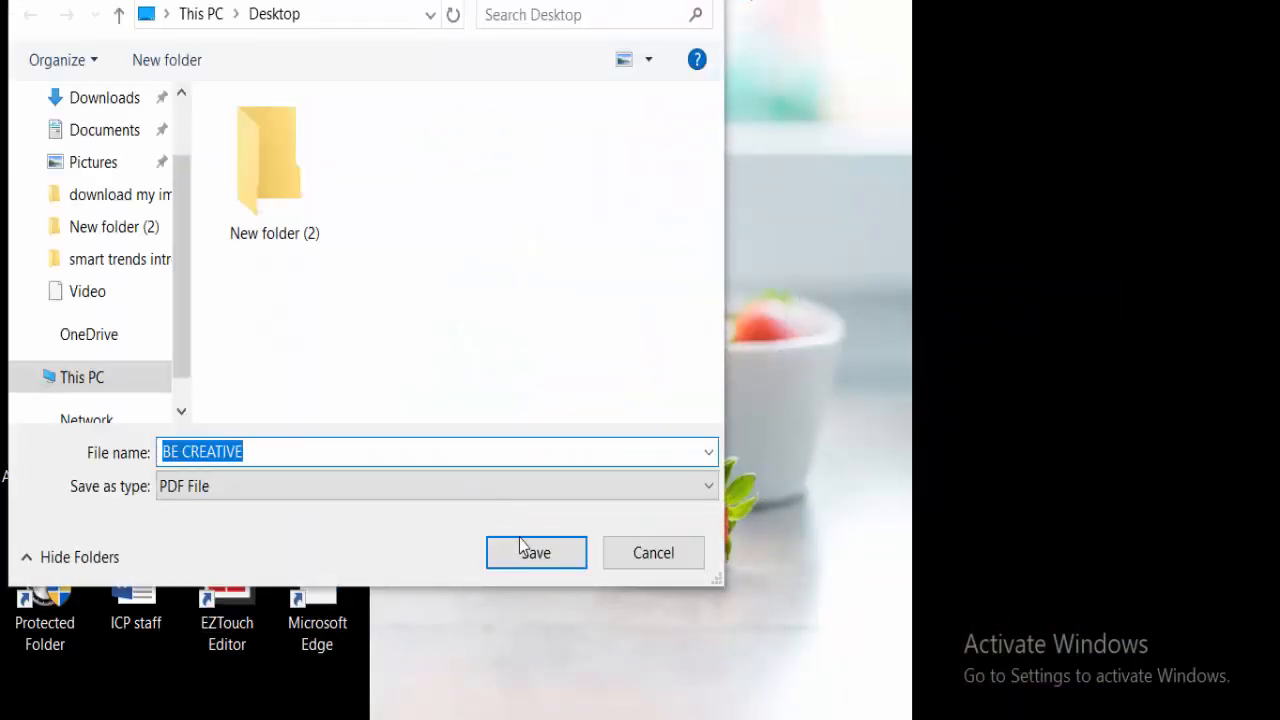
{"action": "left_click", "coordinate": [527, 554]}
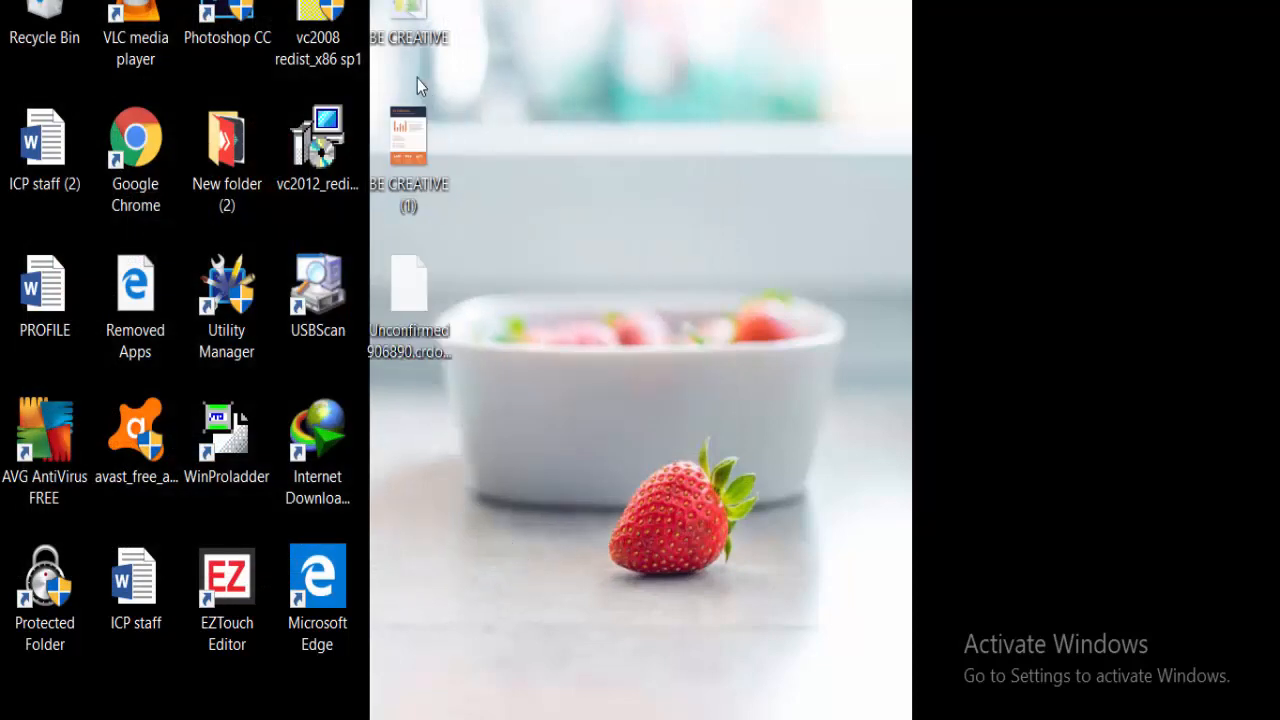
Try to open the saved BE CREATIVE and BE CREATIVE (1) PNG images from the Desktop
{"action": "double_click", "coordinate": [412, 12]}
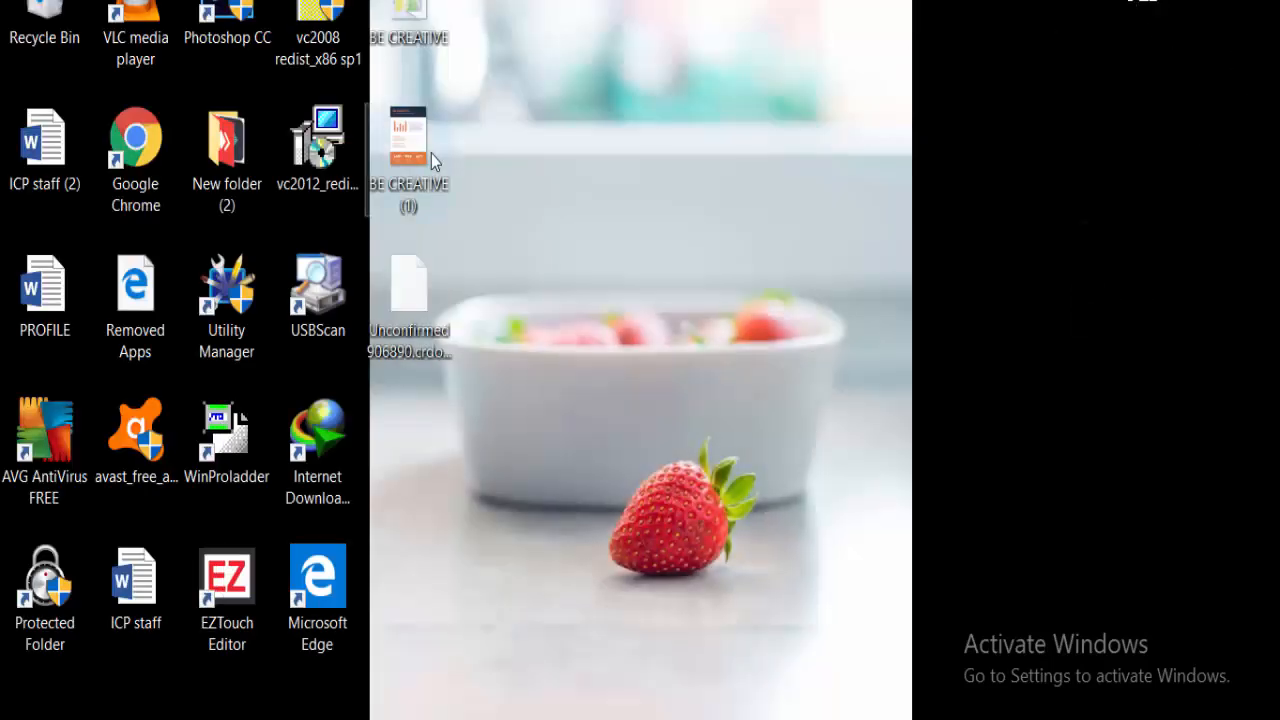
{"action": "left_click", "coordinate": [429, 154]}
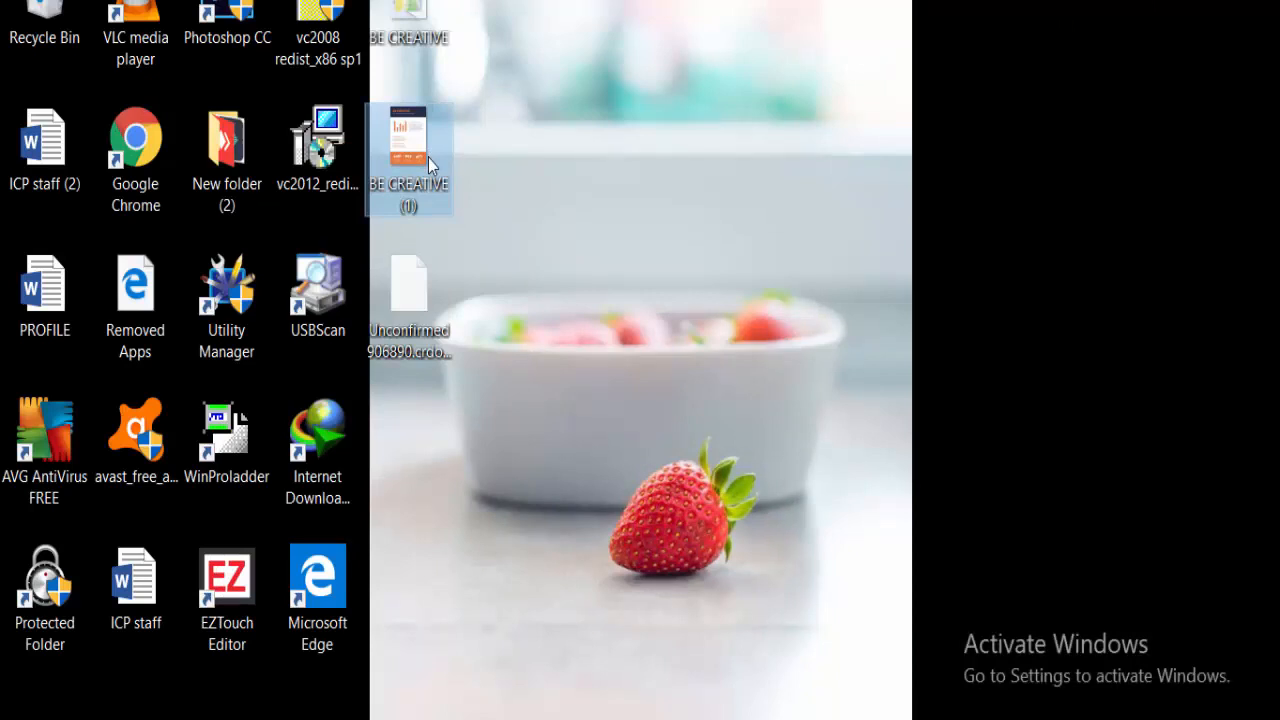
{"action": "right_click", "coordinate": [428, 158]}
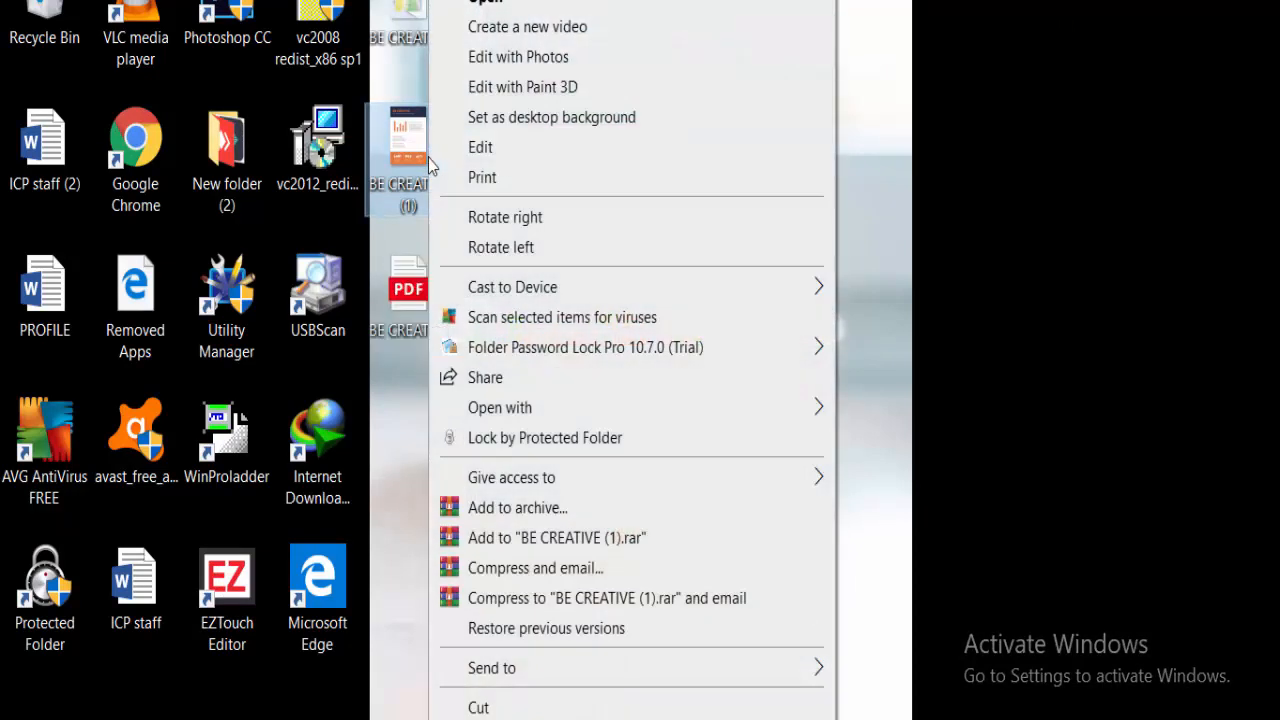
{"action": "left_click", "coordinate": [573, 3]}
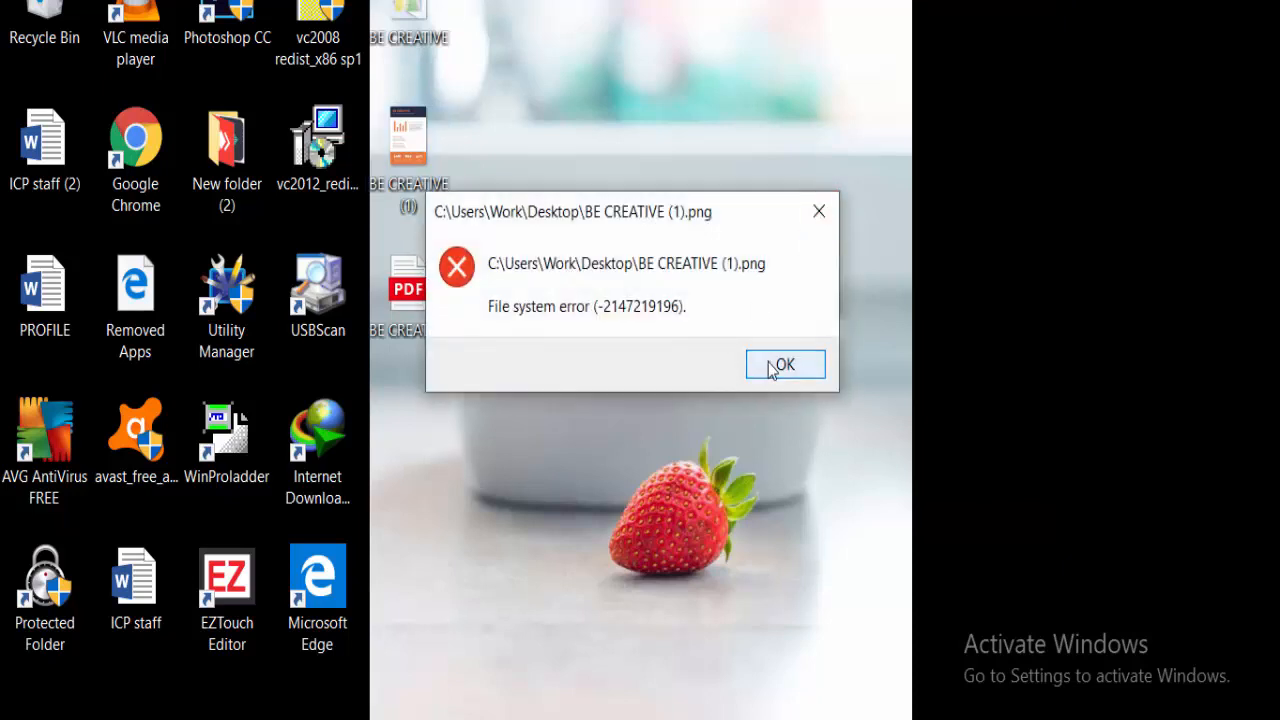
{"action": "left_click", "coordinate": [778, 366]}
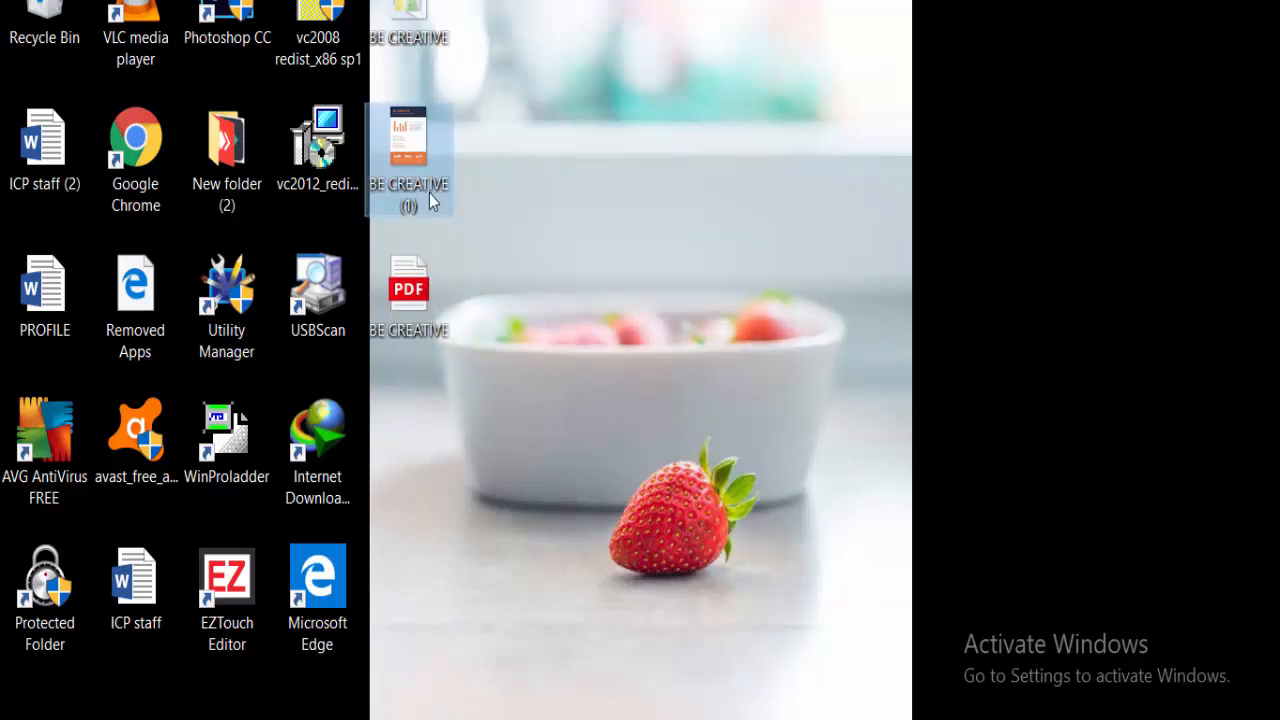
{"action": "right_click", "coordinate": [429, 193]}
{"action": "key", "text": "Escape"}
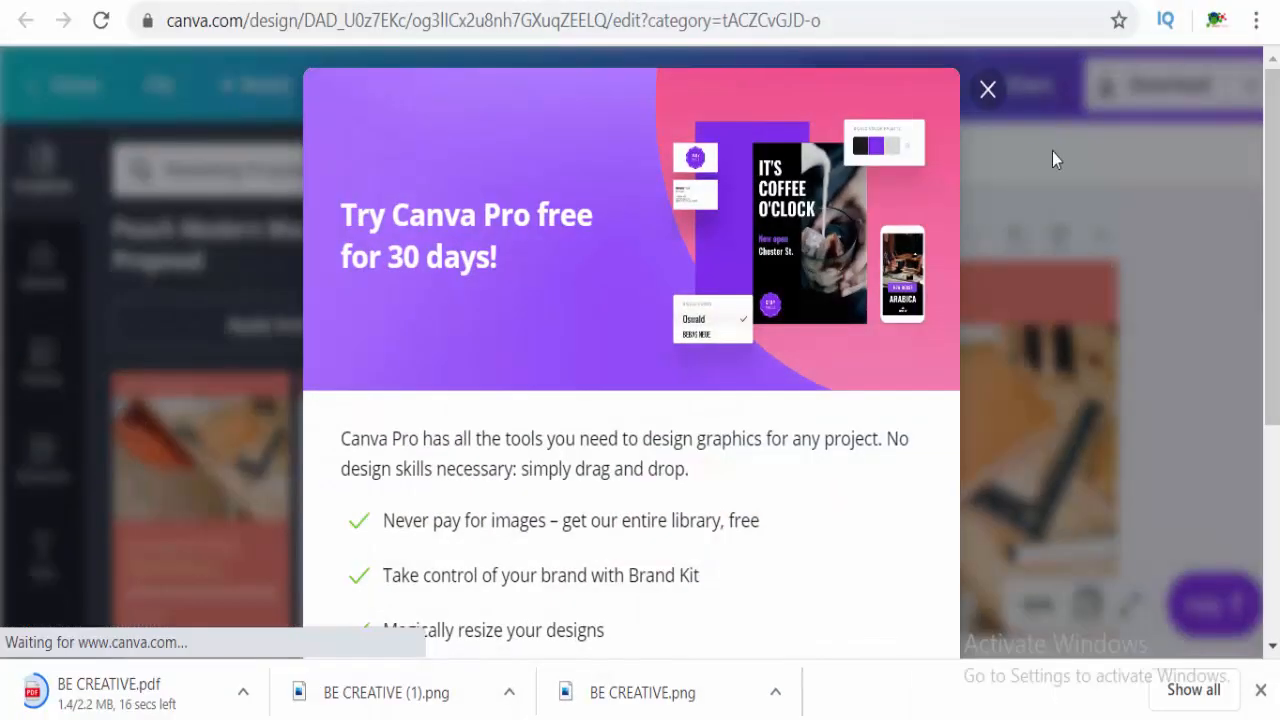
Dismiss the Canva Pro offers, view the downloaded daily report BE CREATIVE (1).png, and return to the Desktop
{"action": "left_click", "coordinate": [987, 89]}
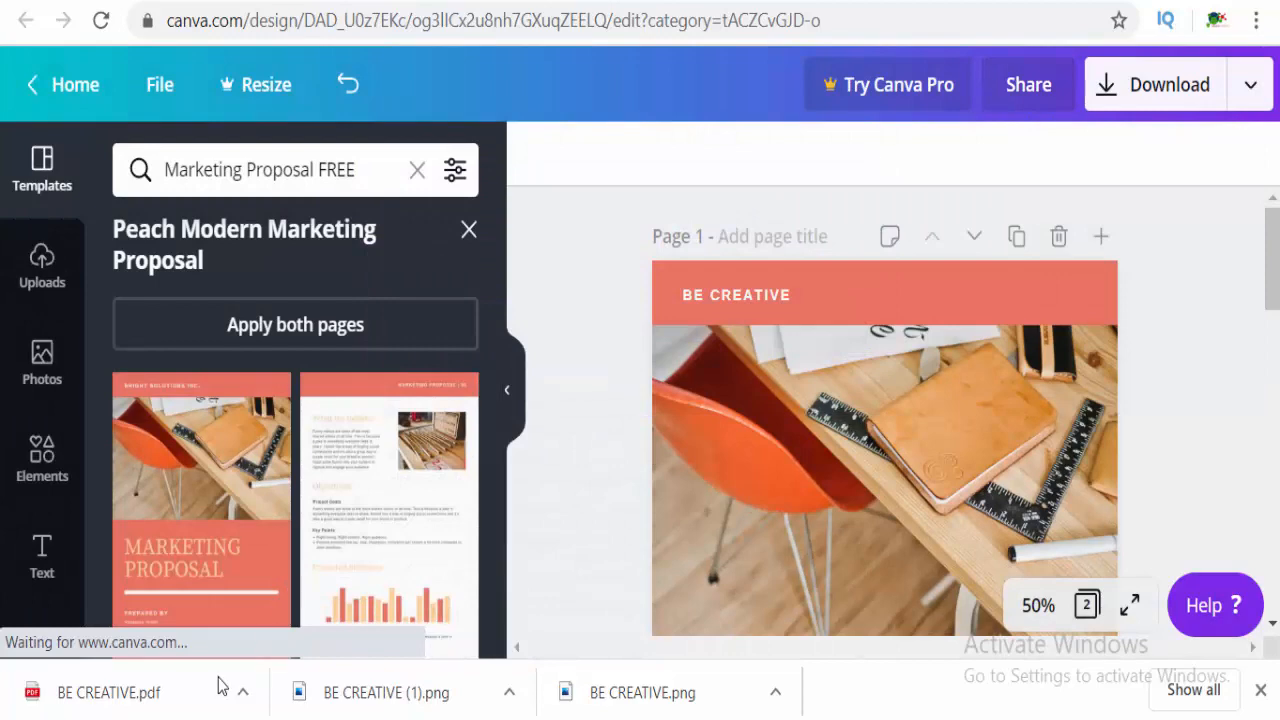
{"action": "left_click", "coordinate": [468, 703]}
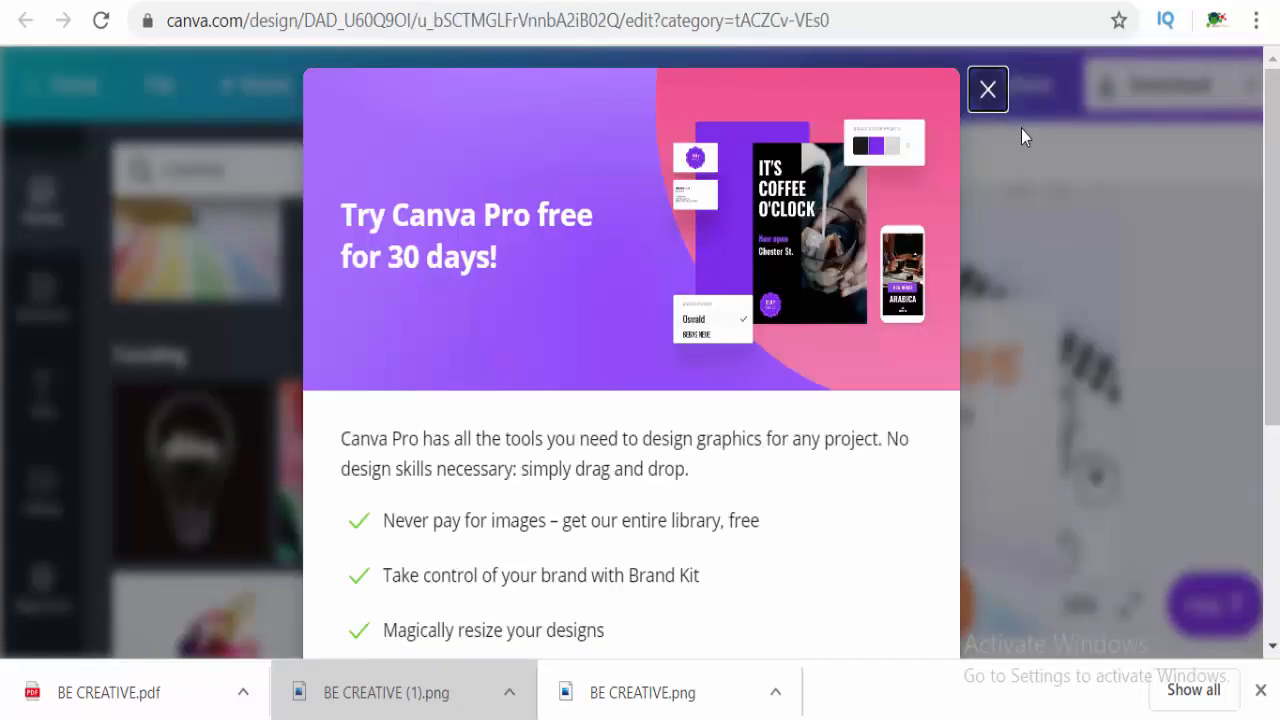
{"action": "left_click", "coordinate": [988, 90]}
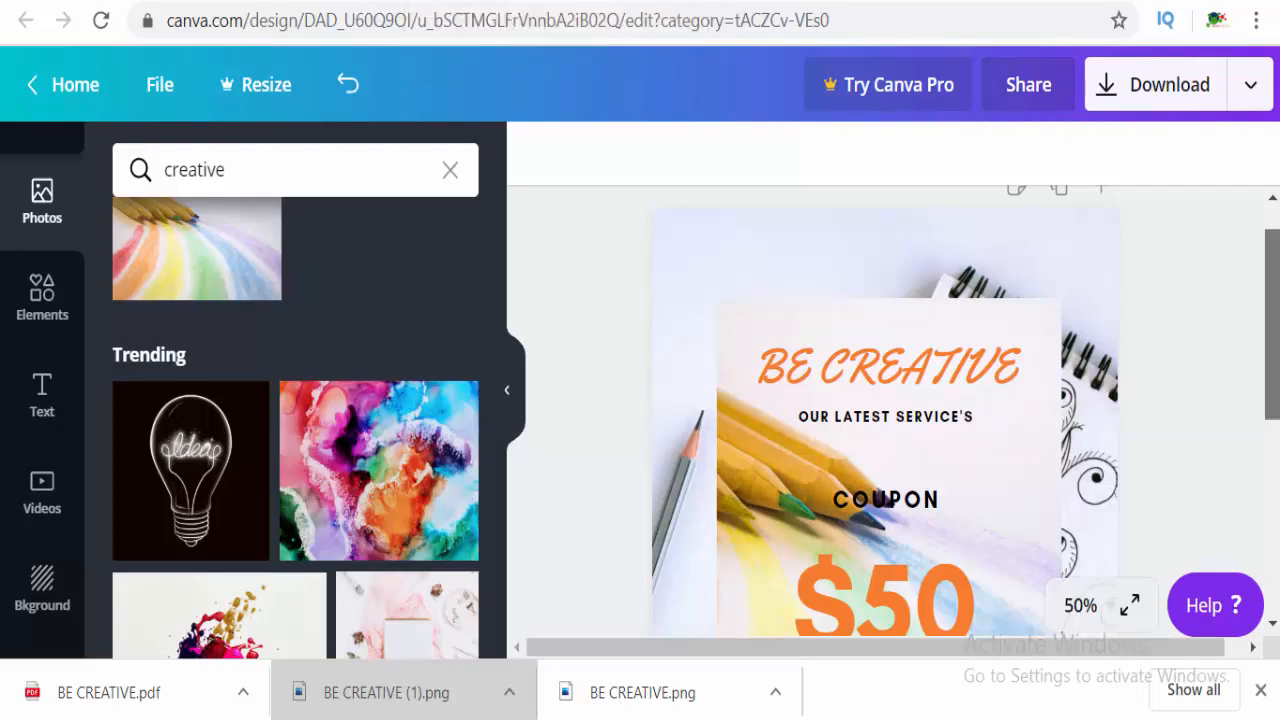
{"action": "scroll", "coordinate": [1248, 534], "scroll_direction": "down", "scroll_amount": 5}
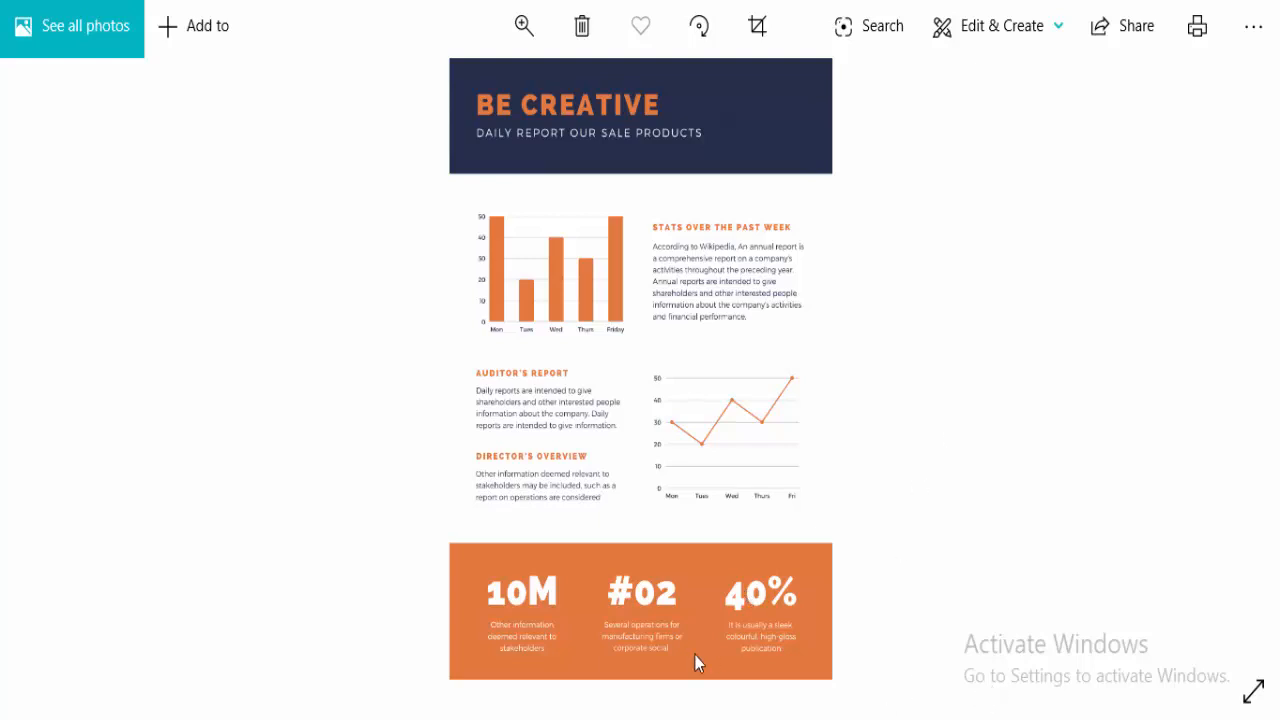
{"action": "left_click", "coordinate": [1040, 1]}
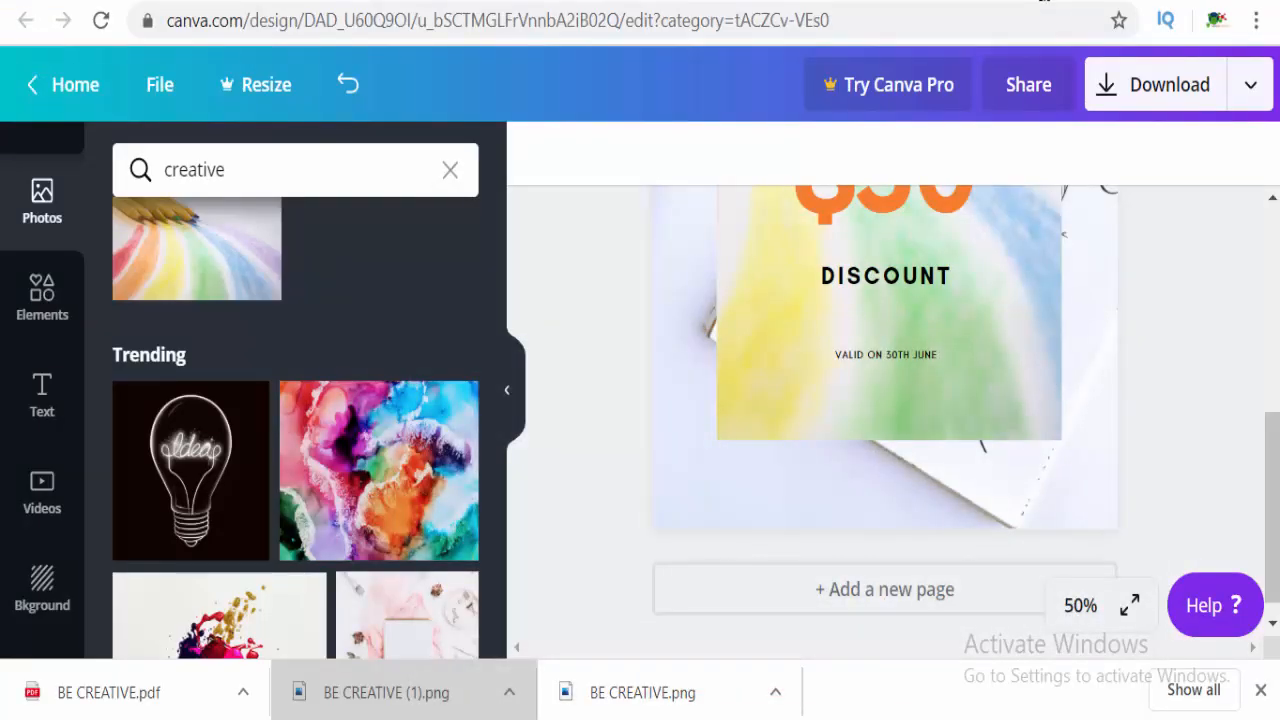
{"action": "left_click", "coordinate": [1043, 1]}
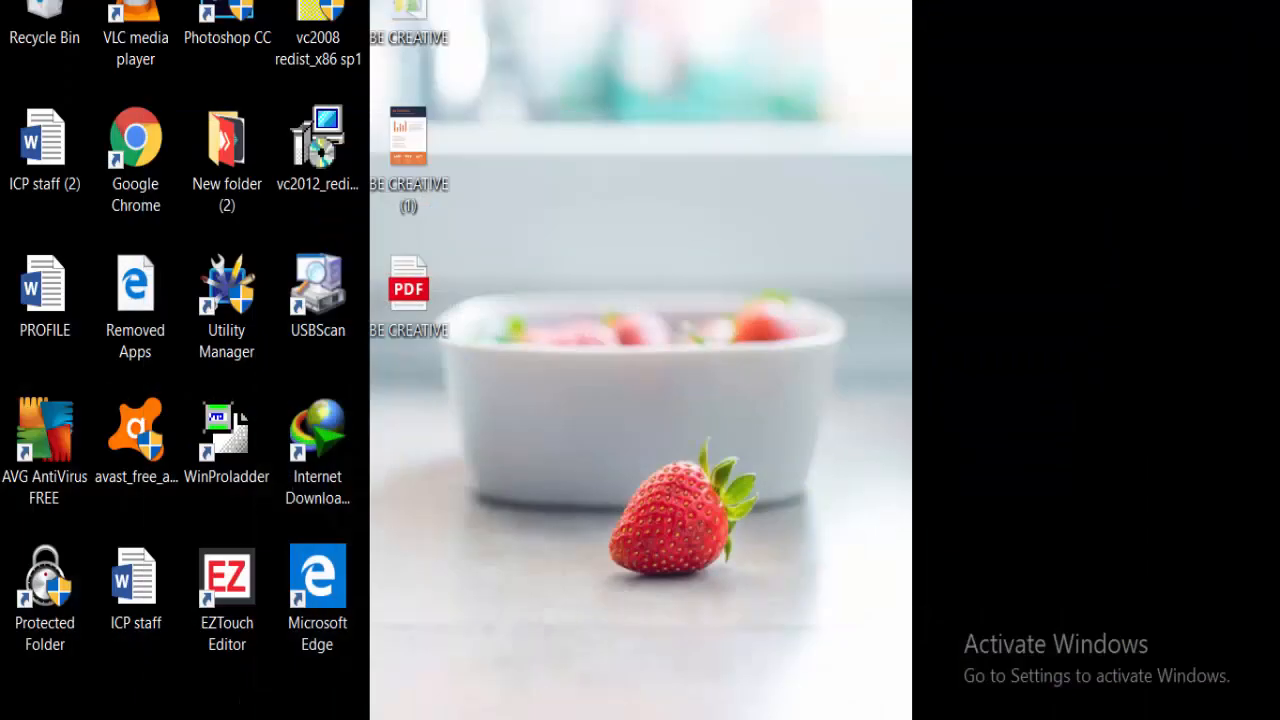
View the saved coupon image BE CREATIVE from the Desktop, and close the coupon and daily report images
{"action": "double_click", "coordinate": [435, 35]}
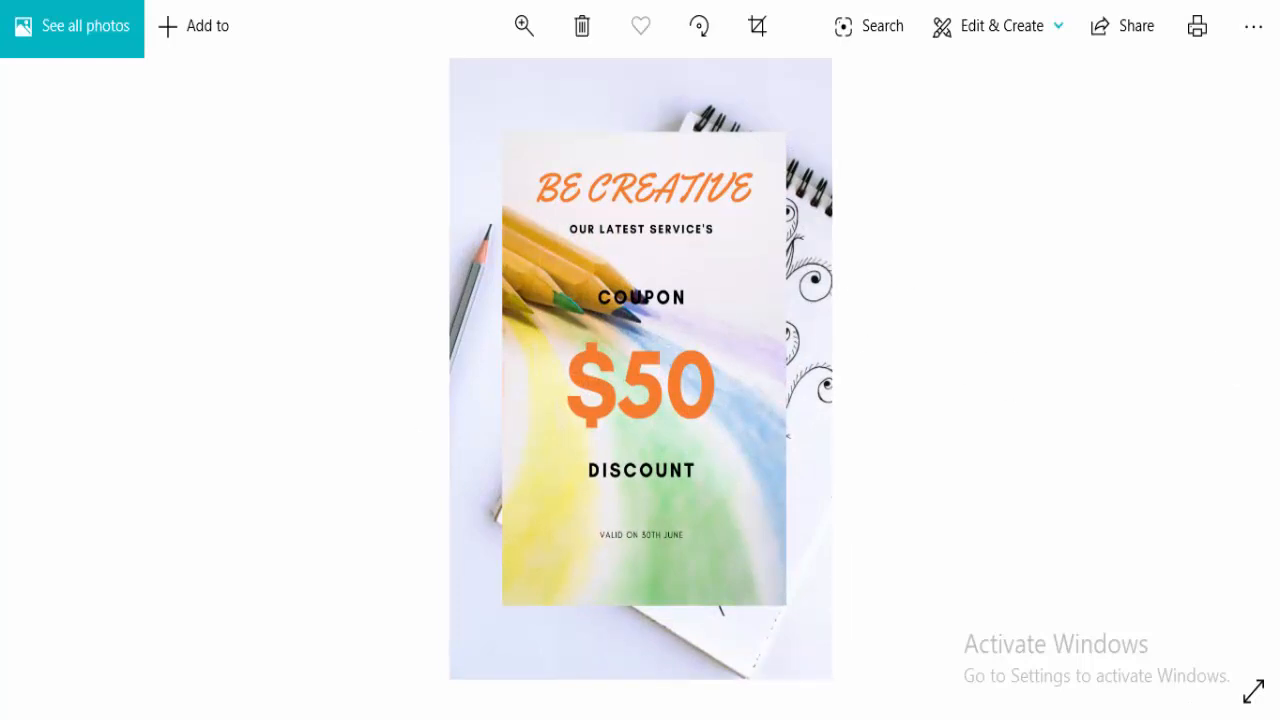
{"action": "left_click", "coordinate": [1256, 2]}
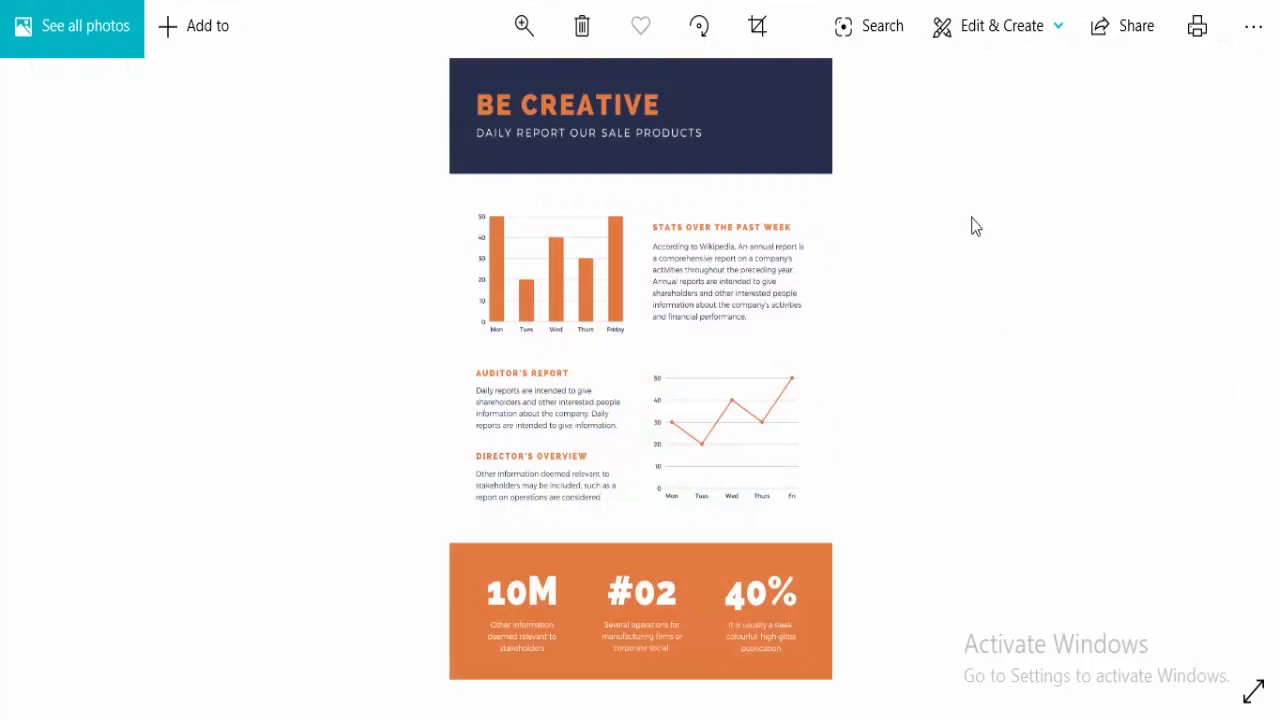
{"action": "left_click", "coordinate": [1252, 1]}
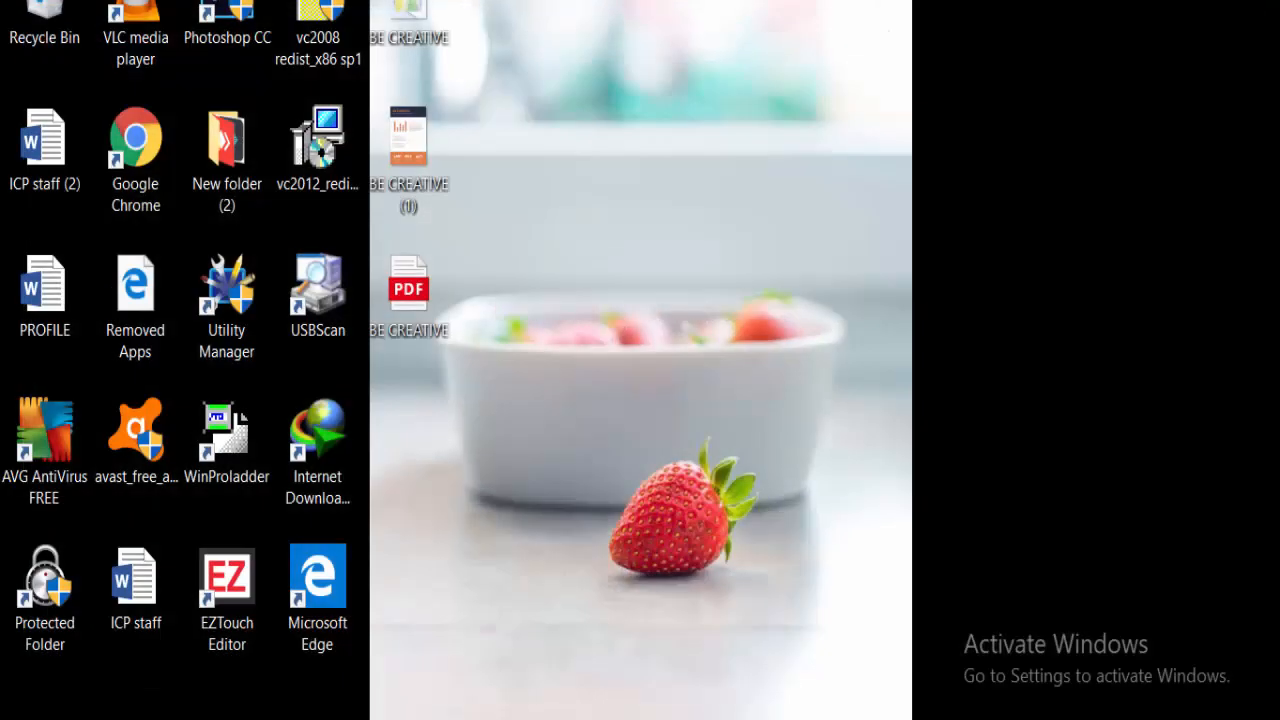
Open the BE CREATIVE PDF from the Desktop with Google Chrome
{"action": "right_click", "coordinate": [427, 298]}
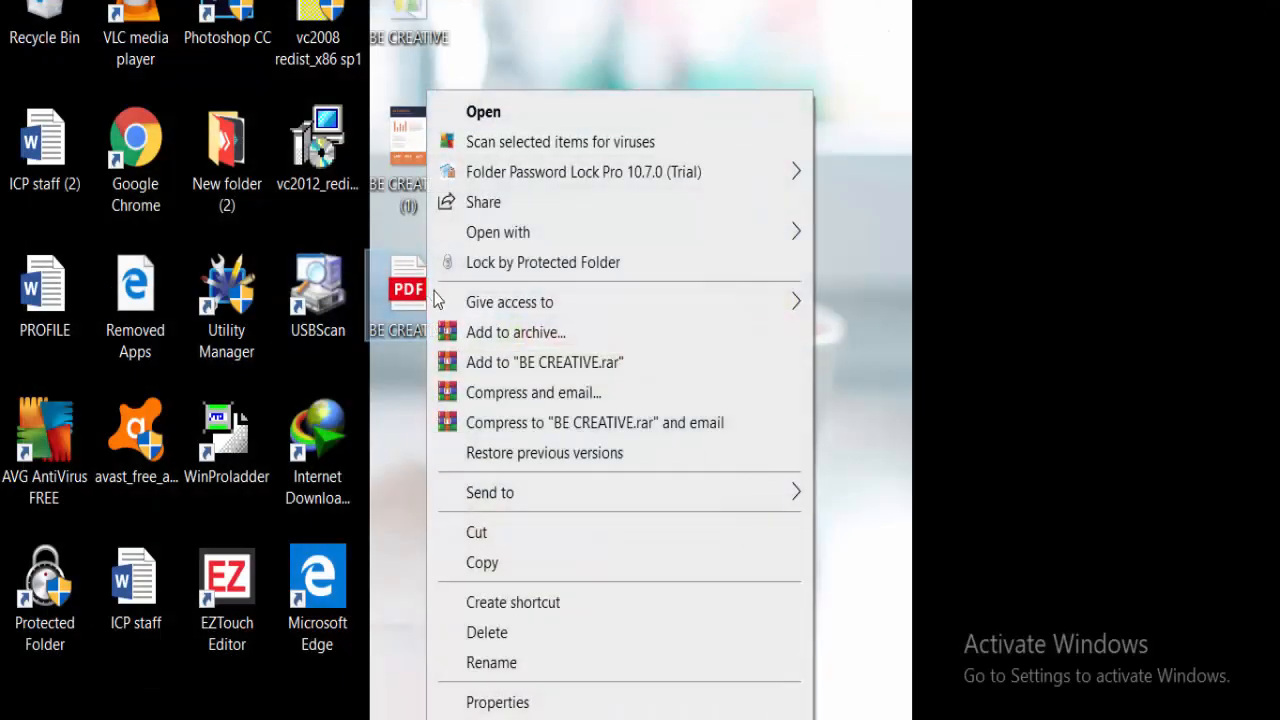
{"action": "mouse_move", "coordinate": [822, 230]}
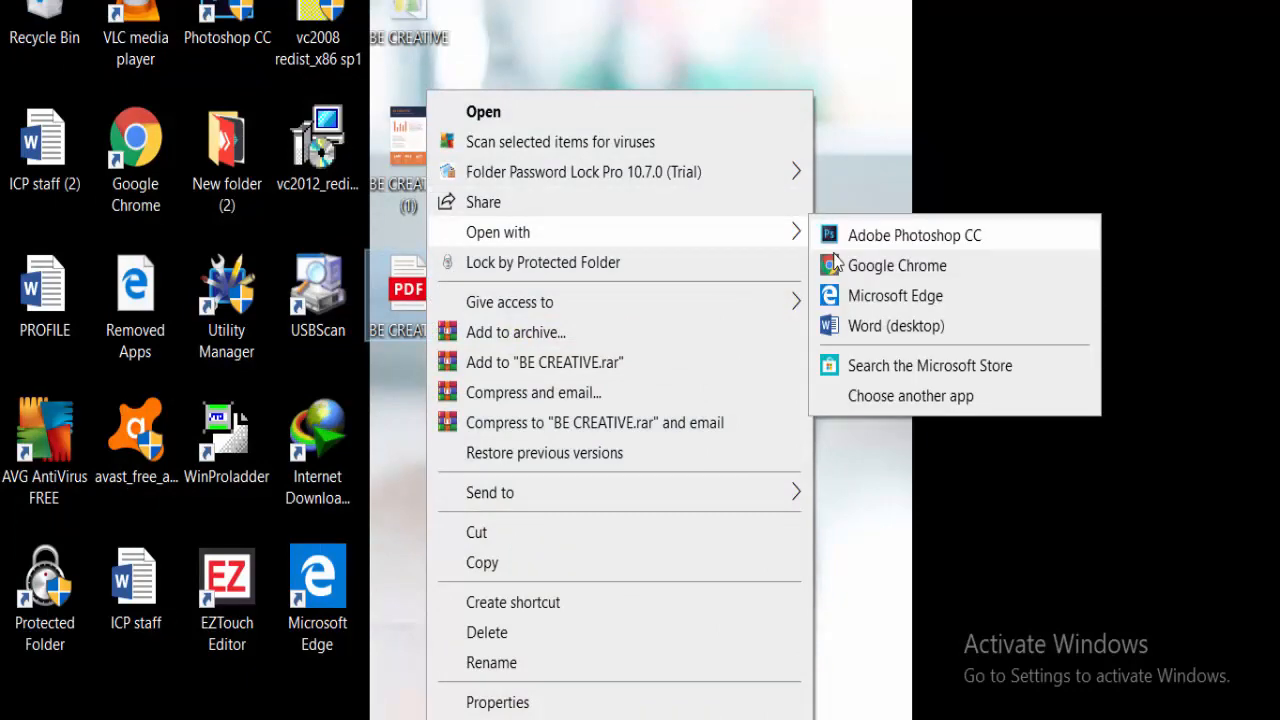
{"action": "left_click", "coordinate": [838, 262]}
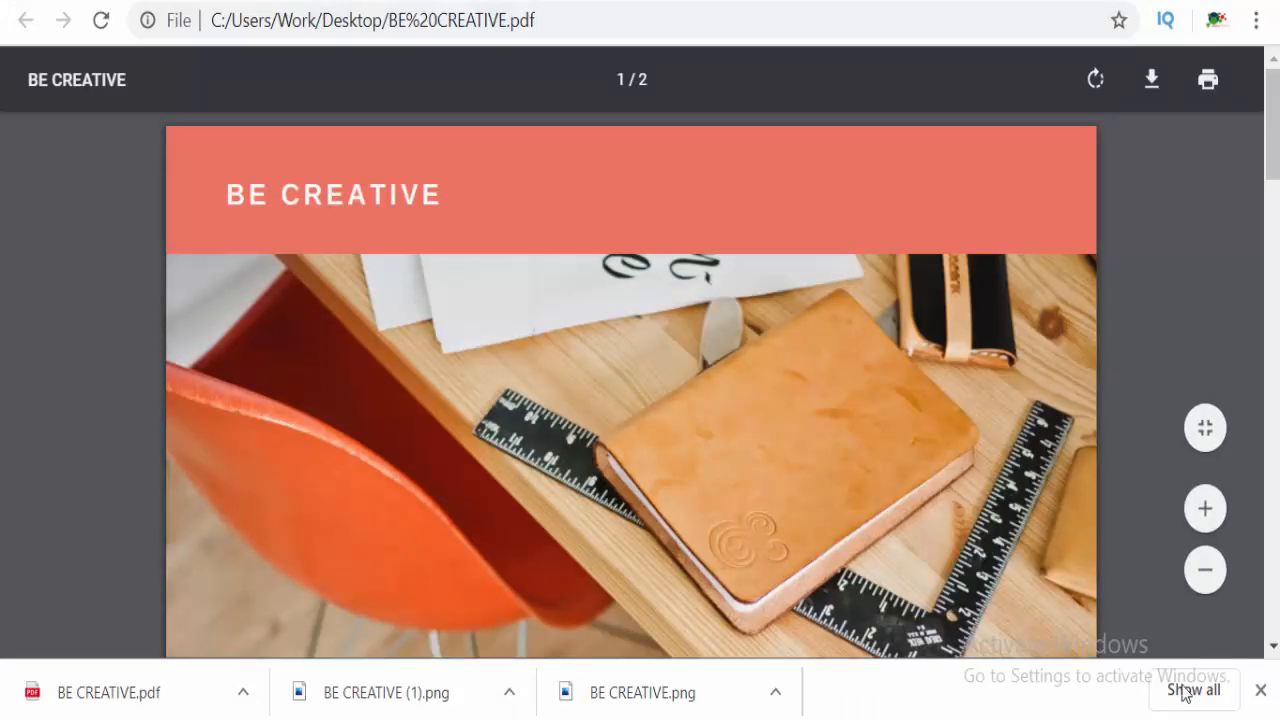
Examine both pages of the marketing proposal PDF at a reduced size, ending back on the cover page
{"action": "left_click", "coordinate": [1206, 574]}
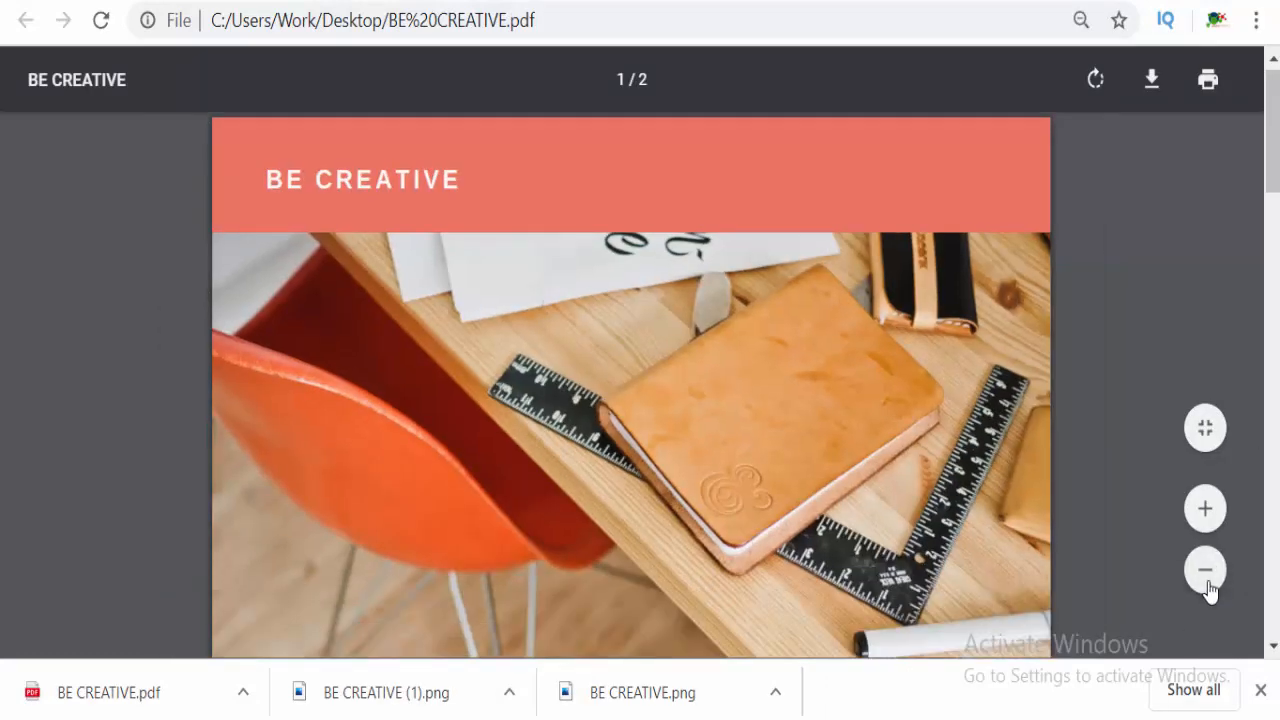
{"action": "left_click", "coordinate": [1206, 574]}
{"action": "left_click", "coordinate": [1206, 574]}
{"action": "left_click", "coordinate": [1207, 583]}
{"action": "left_click", "coordinate": [1207, 583]}
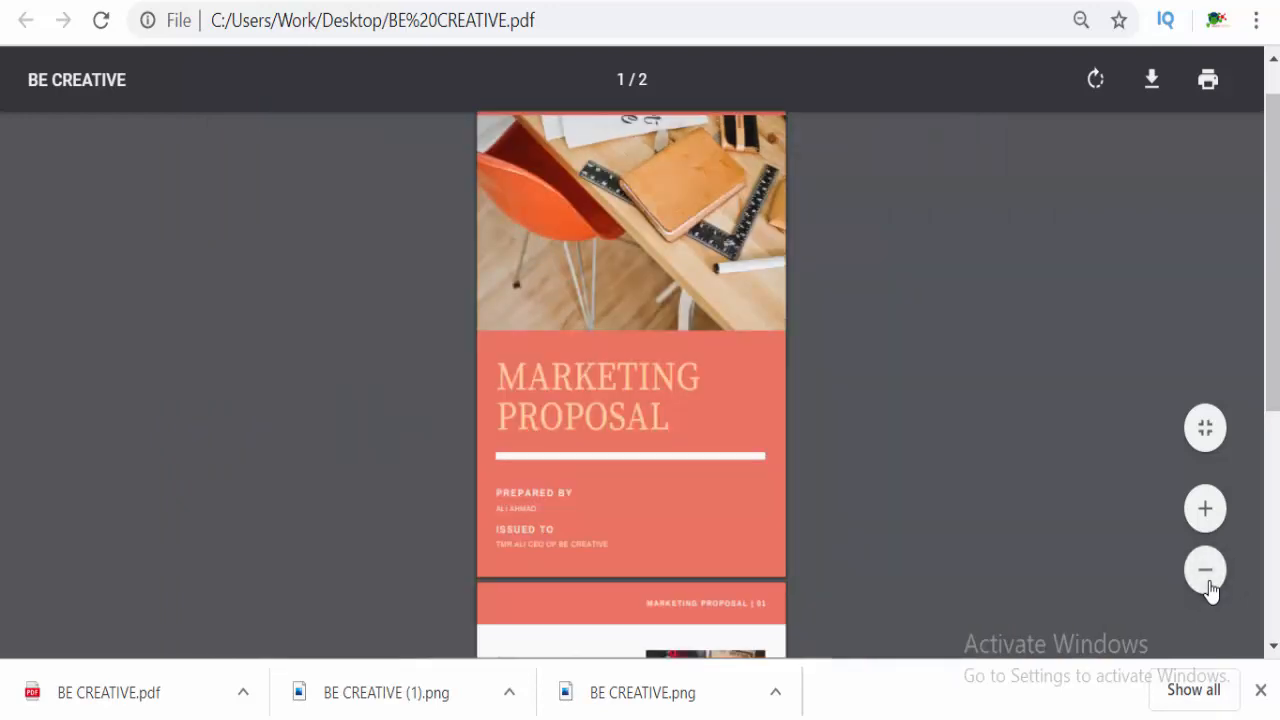
{"action": "left_click", "coordinate": [1207, 583]}
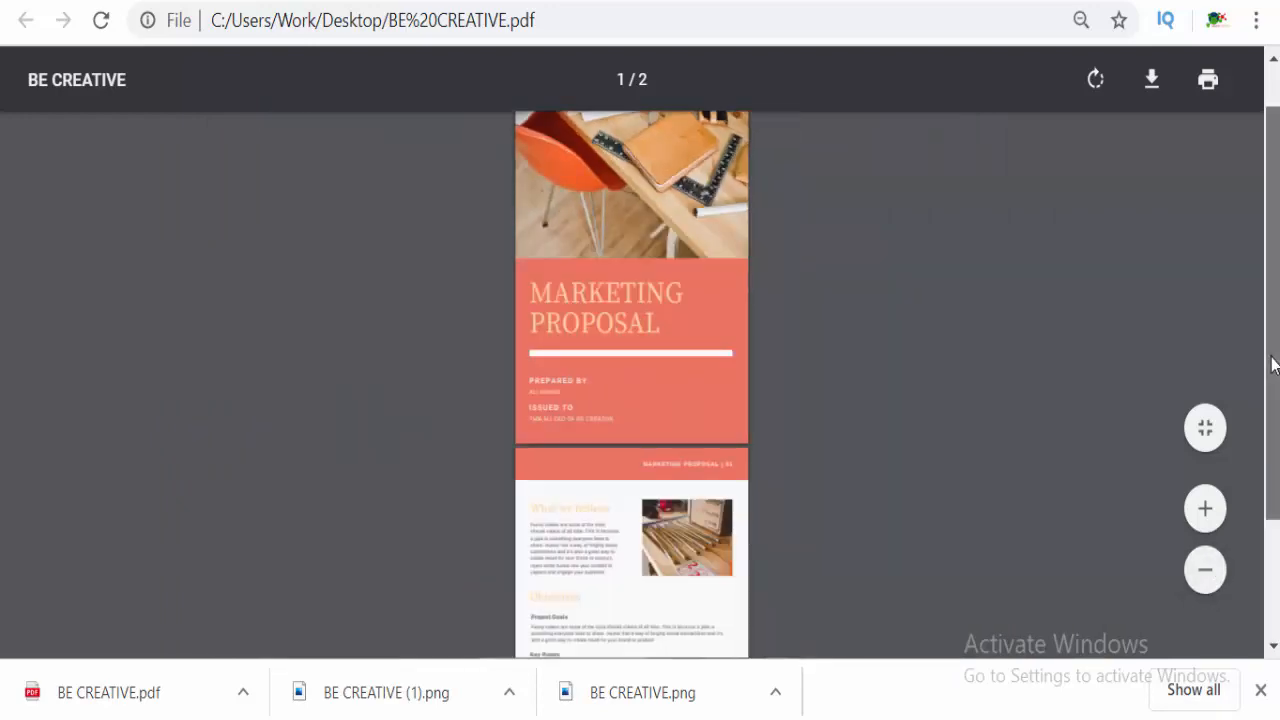
{"action": "left_click_drag", "start_coordinate": [1274, 363], "coordinate": [1276, 602]}
{"action": "scroll", "coordinate": [1276, 602], "scroll_direction": "up", "scroll_amount": 3}
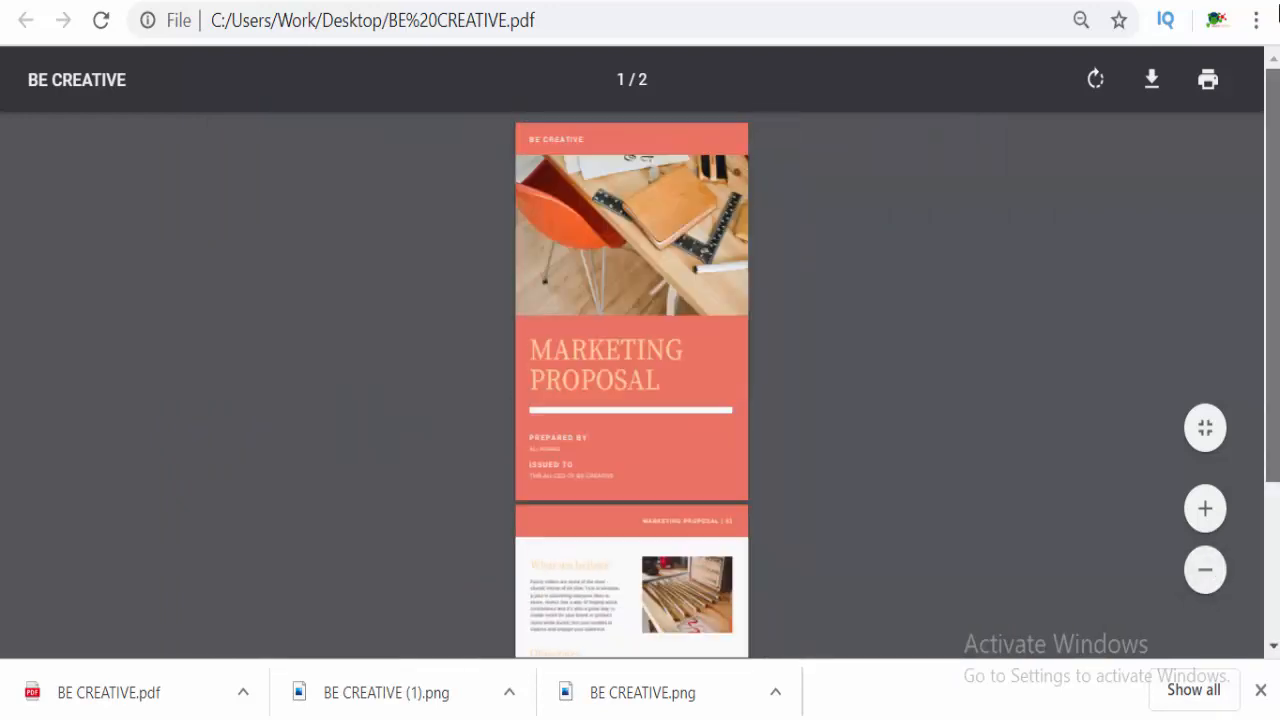